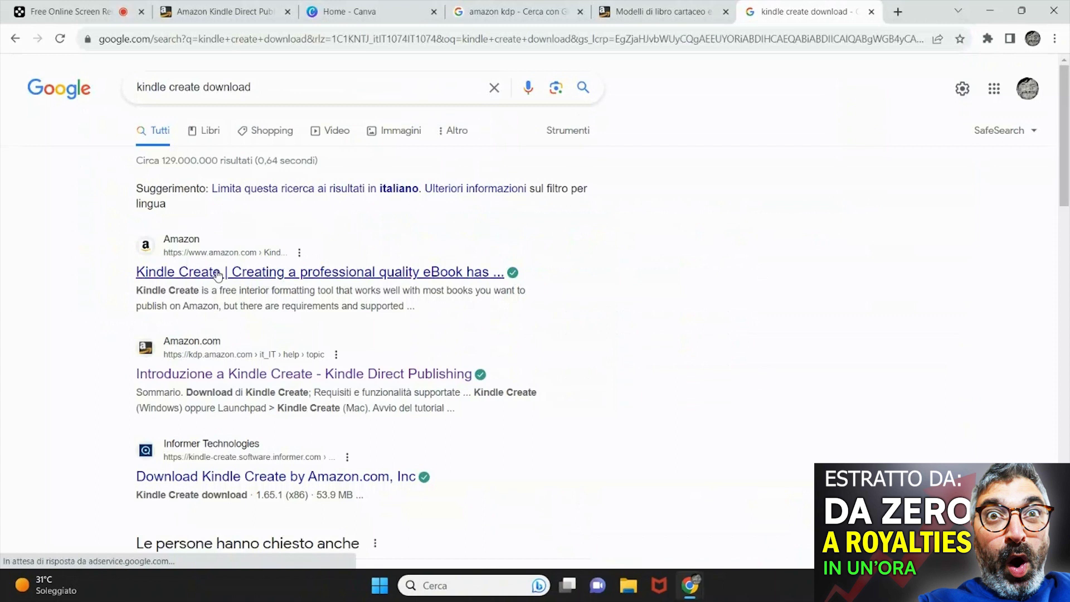
Step: Open Amazon's Kindle Create page from the search results and view its PC and Mac download options
left_click(218, 276)
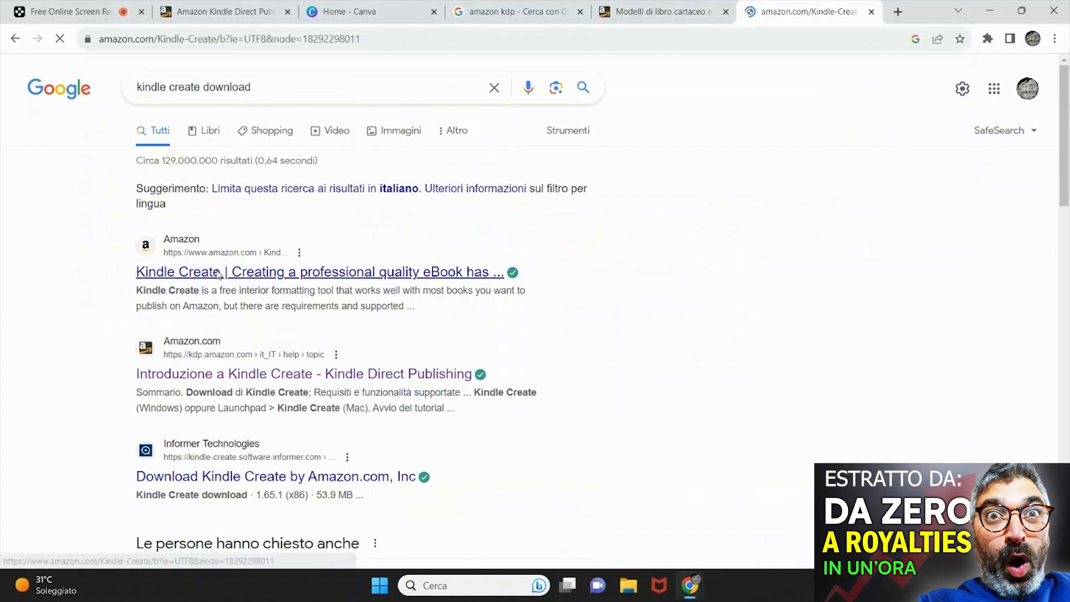
scroll(446, 202, "down", 3)
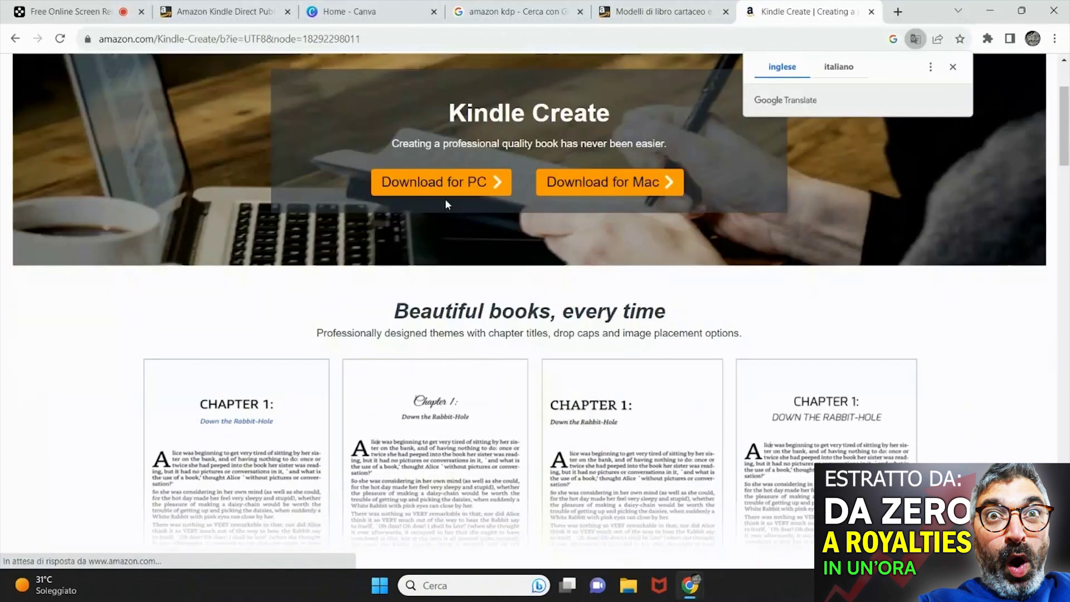
left_click(998, 55)
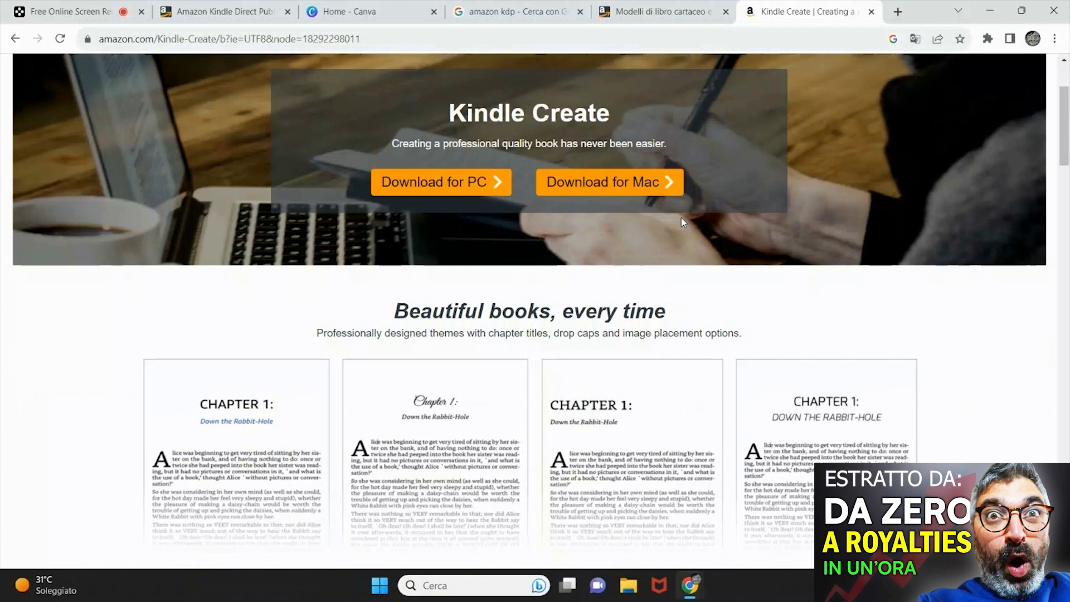
scroll(452, 333, "up", 3)
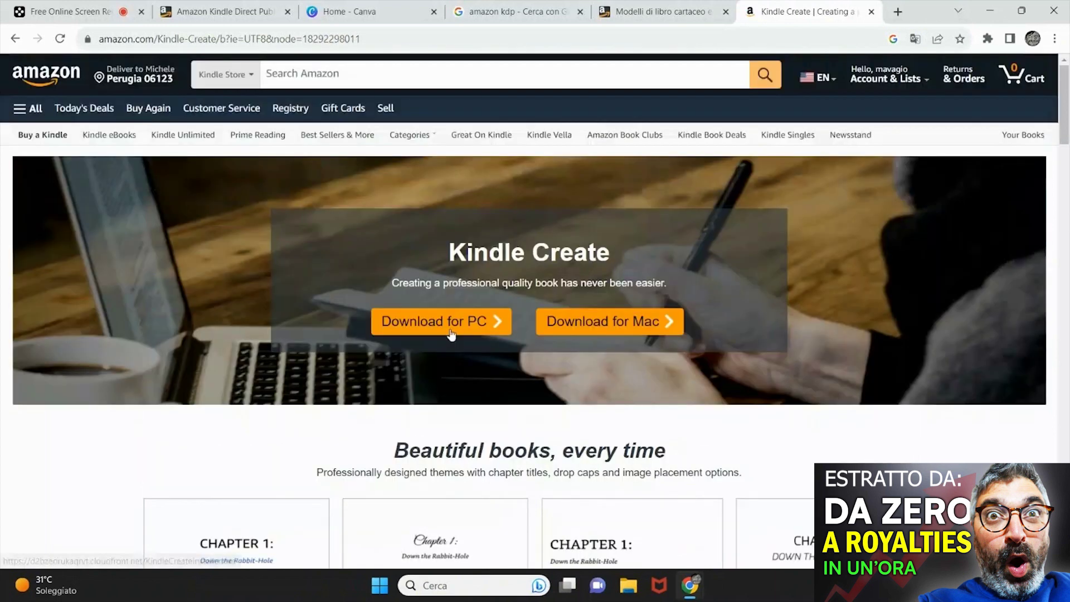
Step: Minimize the browser and launch Kindle Create from the desktop
left_click(991, 16)
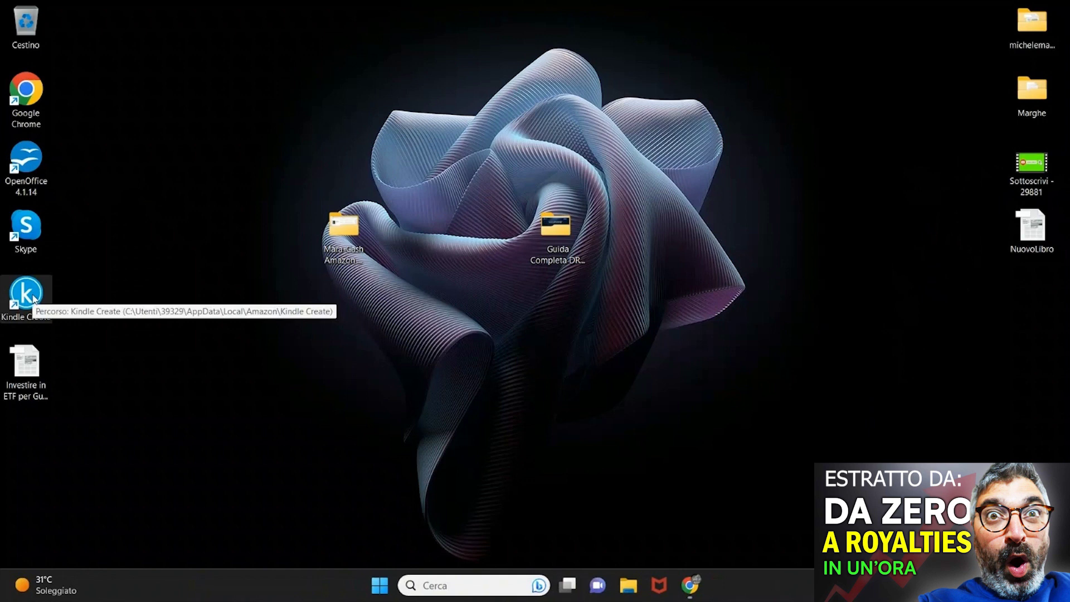
double_click(27, 295)
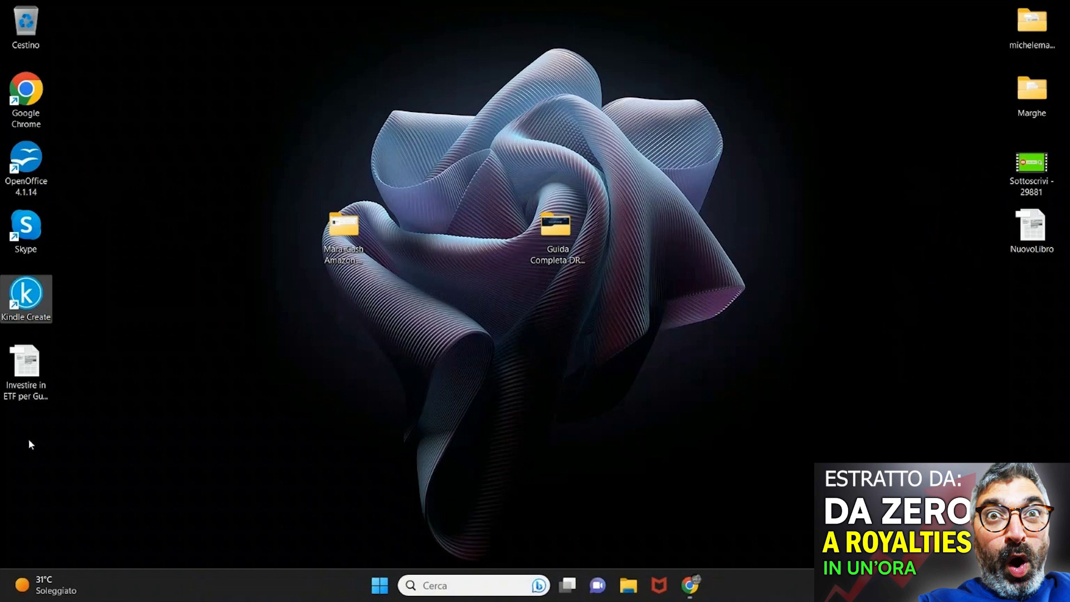
left_click(28, 374)
left_click(25, 300)
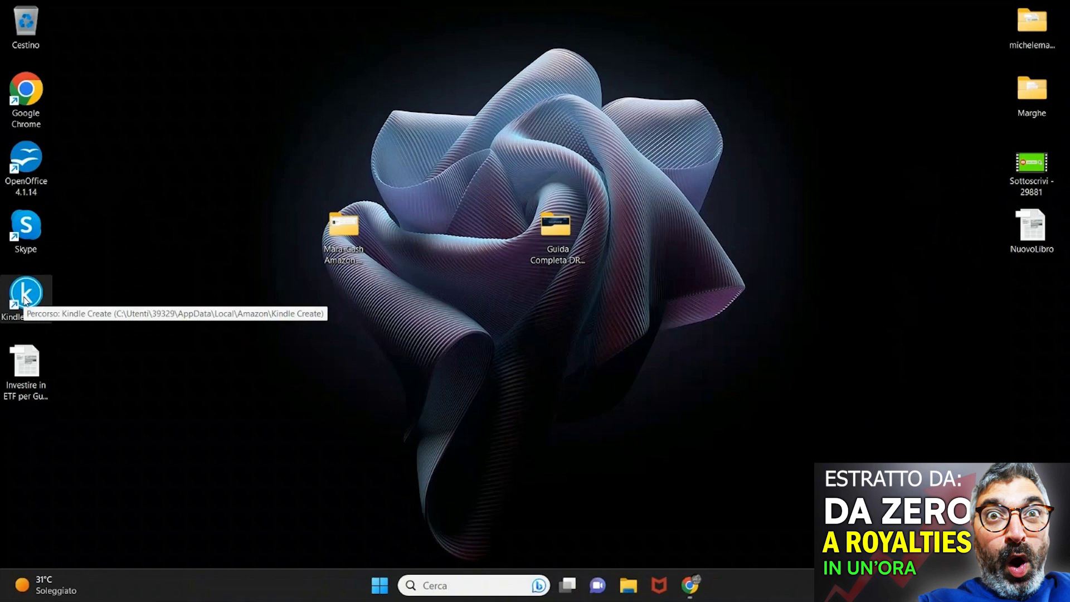
double_click(25, 300)
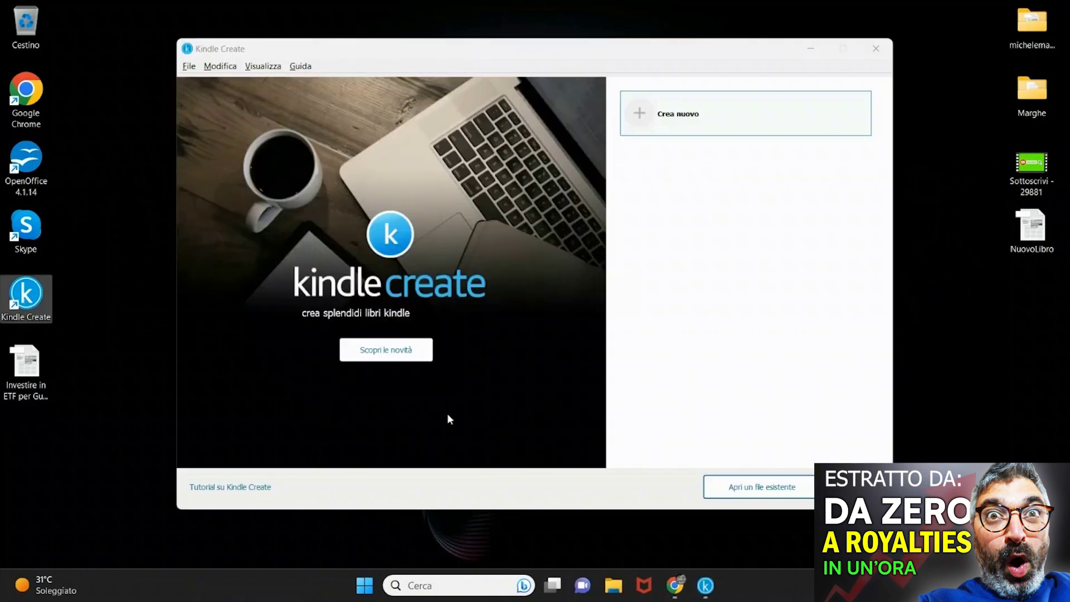
Step: Create a new Adattabile project by importing "Investire in ETF per Guadagnare 10.000€ All'Anno.doc" from the Desktop folder
left_click(686, 127)
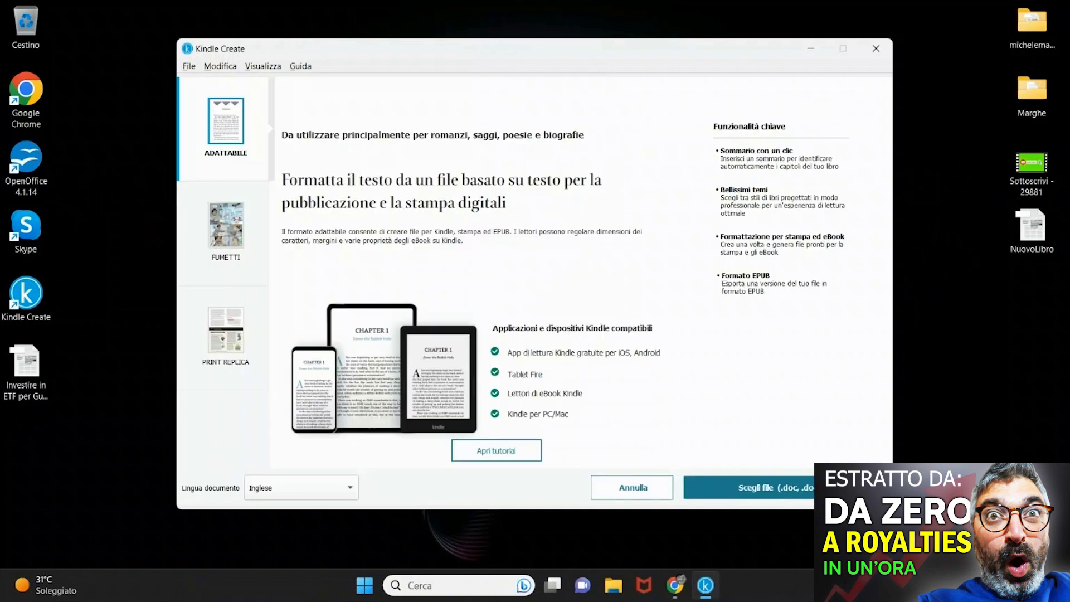
left_click(808, 489)
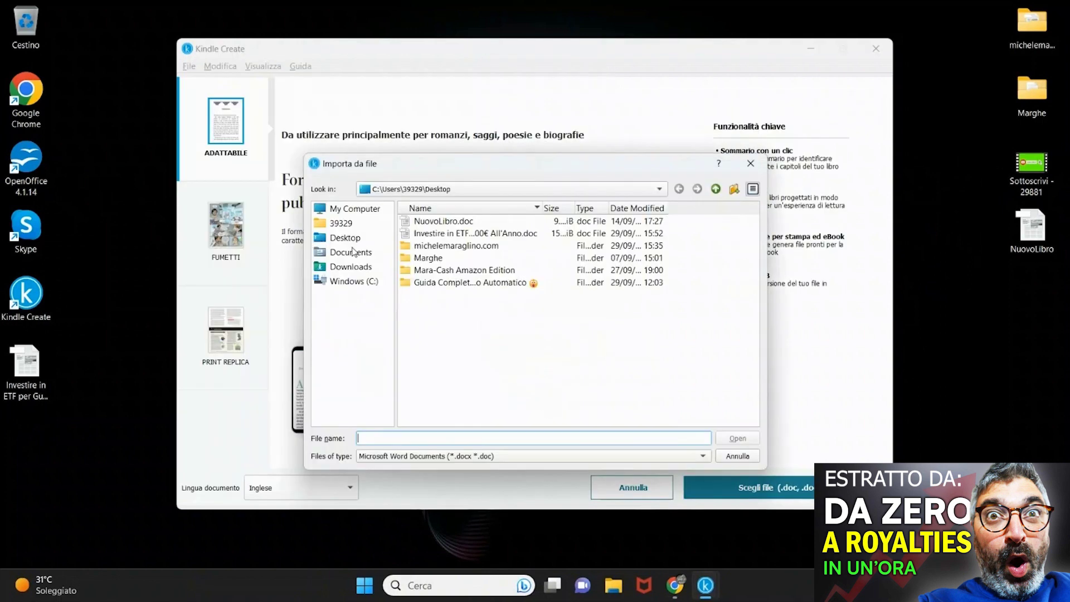
left_click(344, 239)
left_click(475, 234)
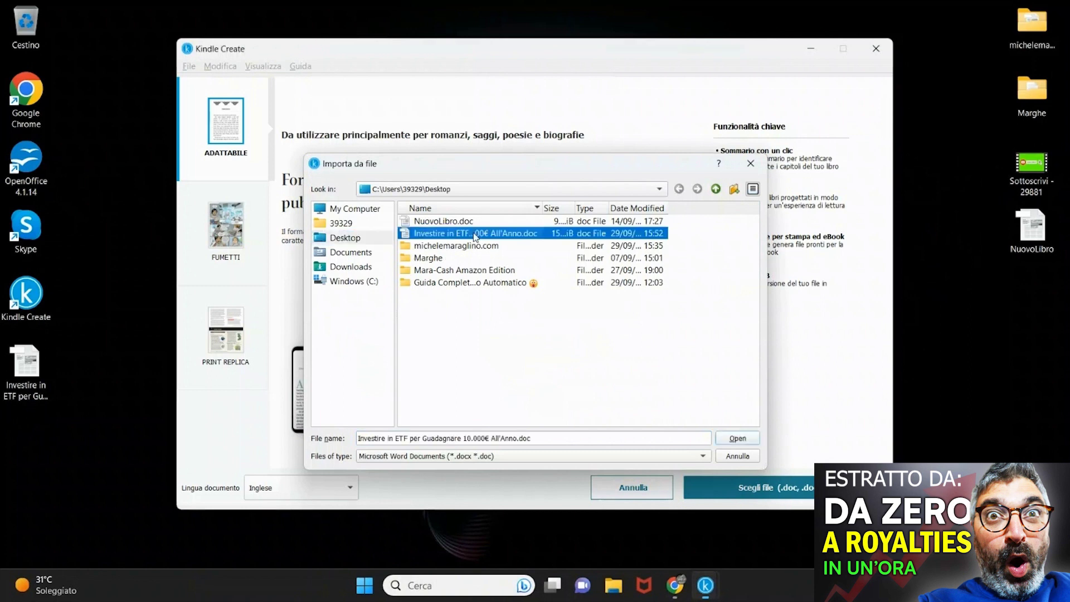
double_click(475, 234)
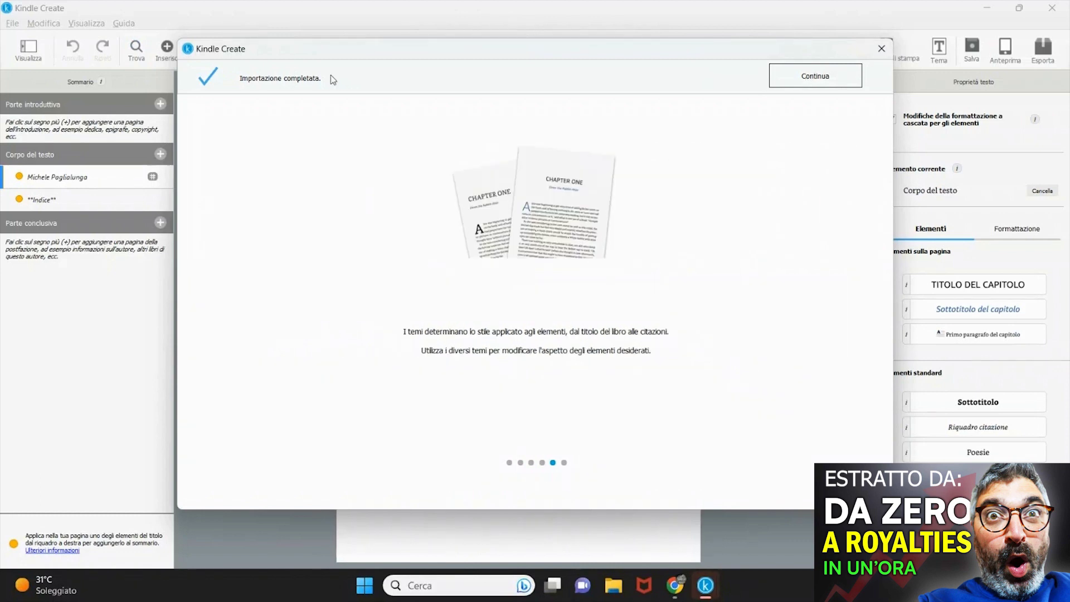
Step: Continue past the completed import, start automatic chapter title detection, and accept all the suggested titles for chapters 1 to 10
left_click(821, 83)
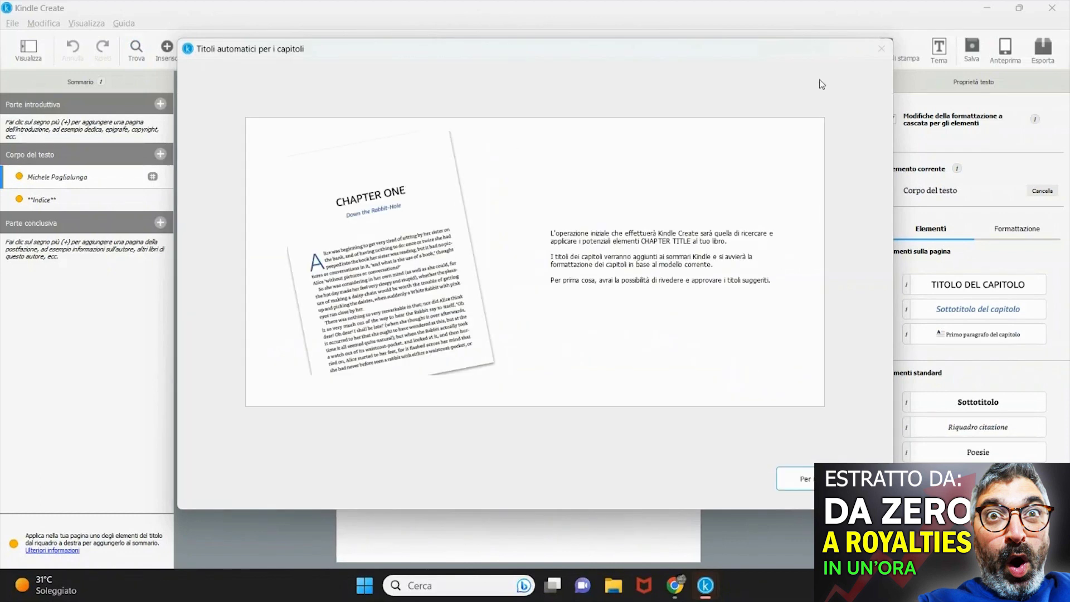
left_click(806, 480)
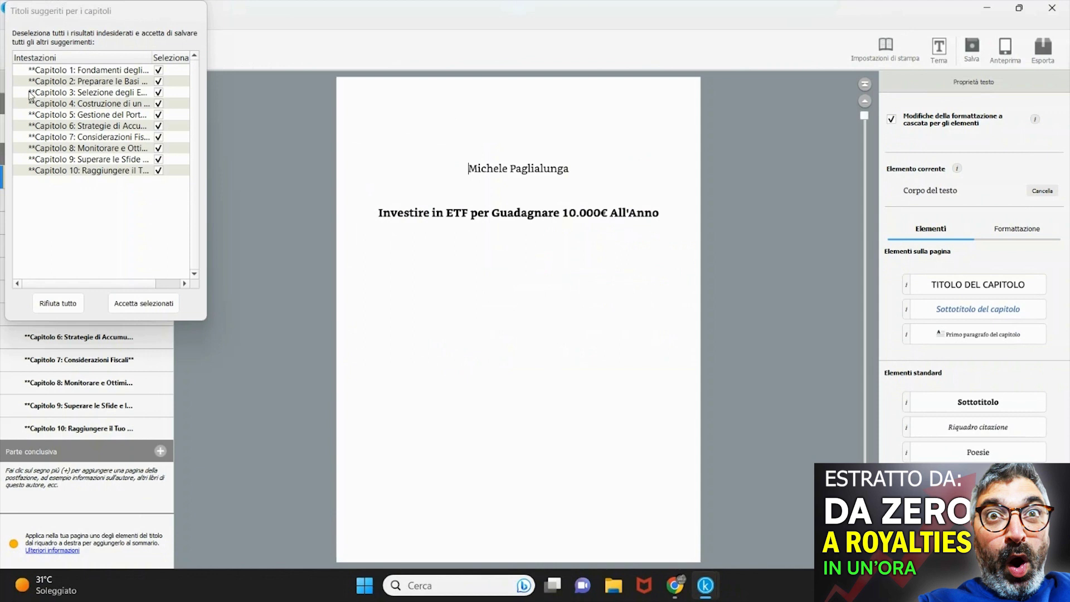
left_click(136, 308)
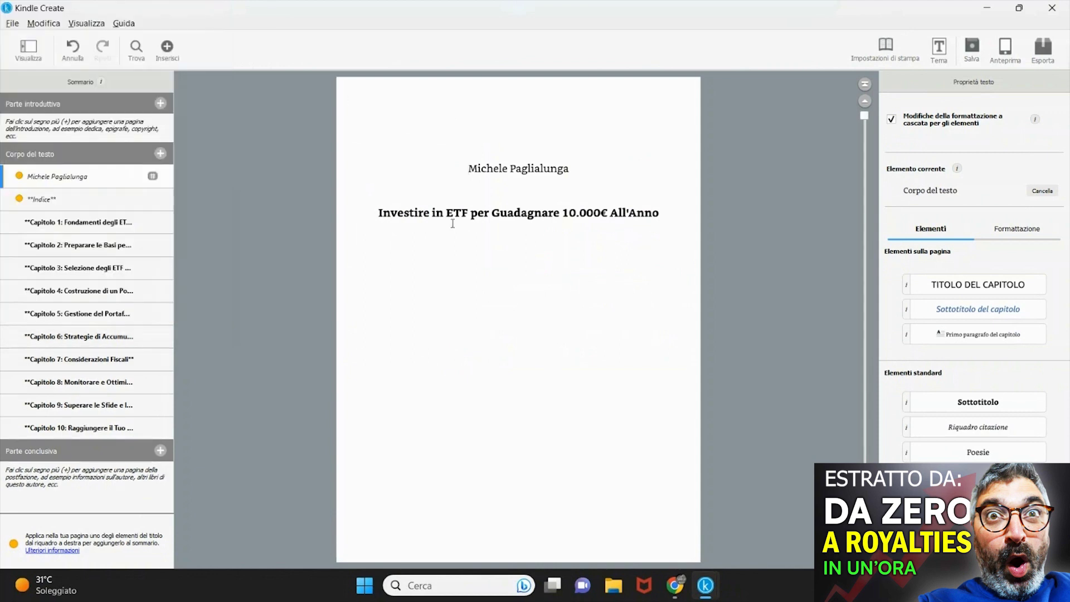
Step: Review the imported book from the title page through all chapters, the conclusions and appendices to the bibliography, checking the chapter title formatting
scroll(453, 223, "down", 3)
scroll(571, 190, "down", 3)
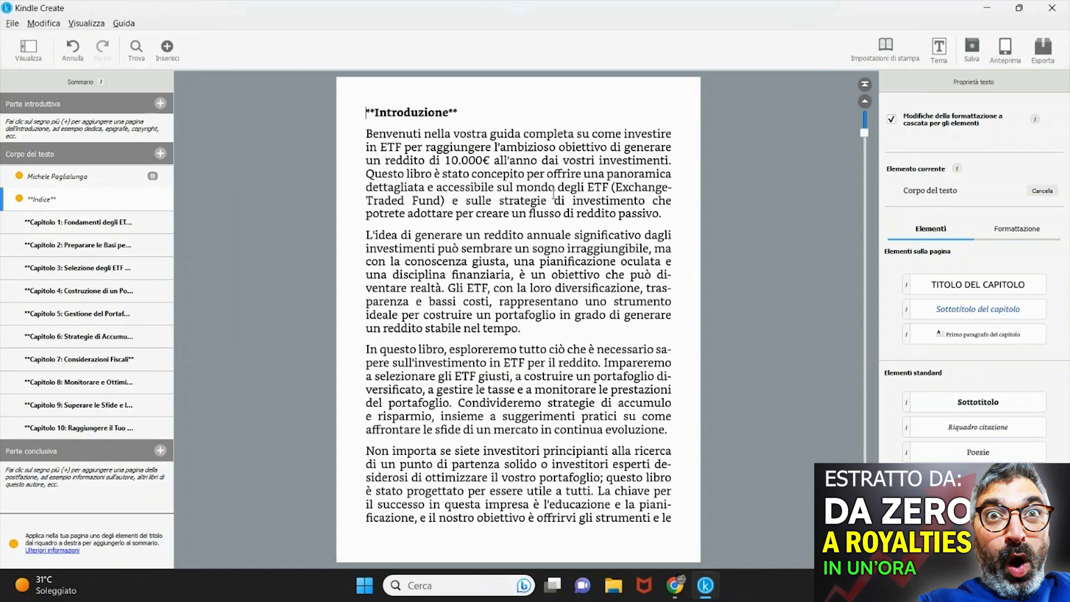
scroll(553, 195, "down", 3)
scroll(554, 196, "down", 3)
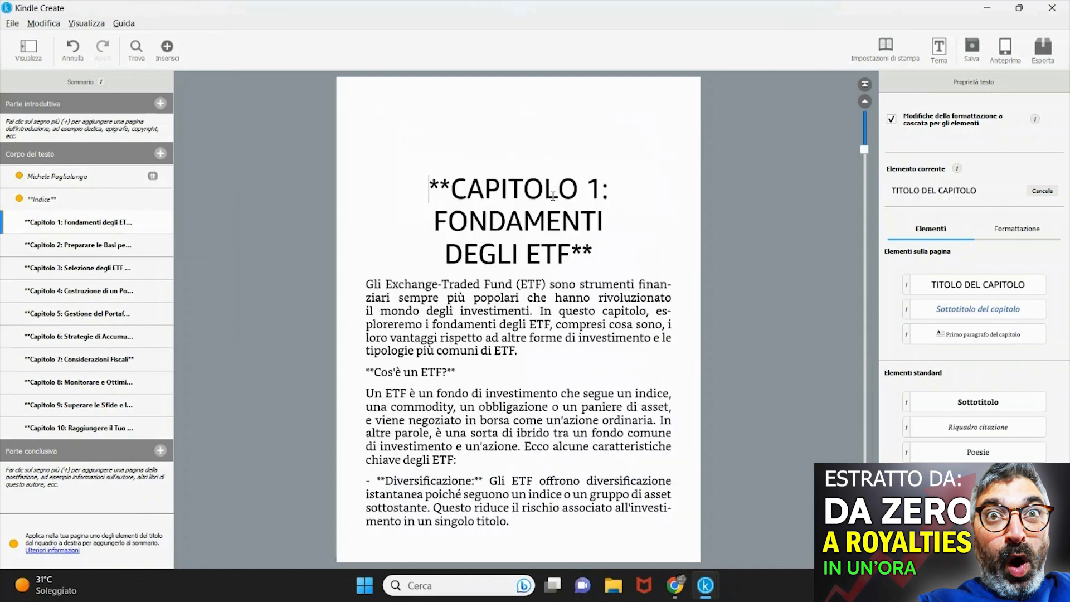
scroll(553, 196, "down", 3)
scroll(553, 196, "down", 3)
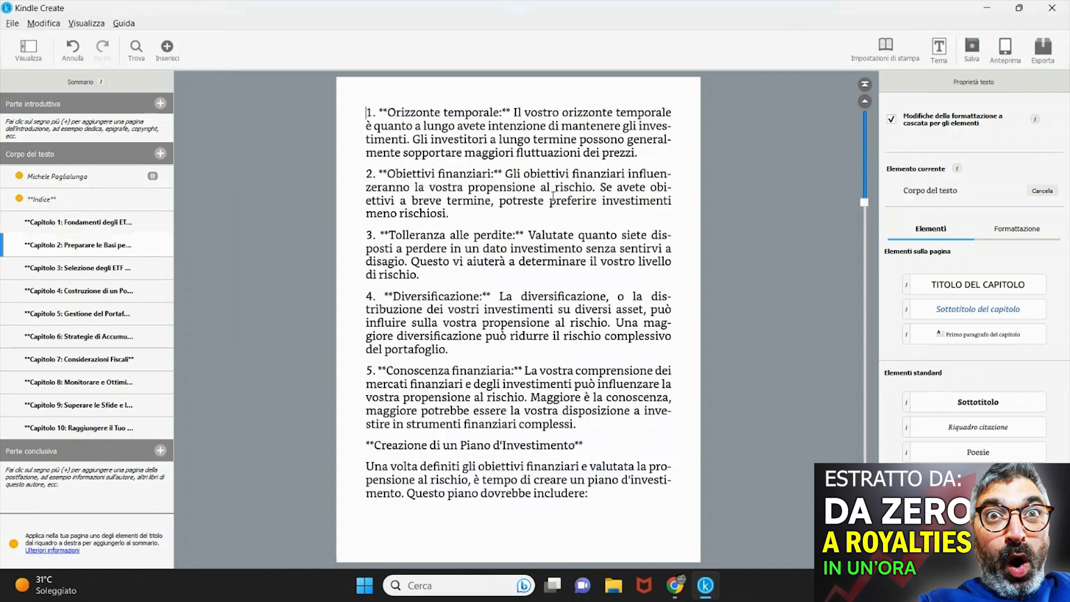
scroll(553, 196, "down", 3)
scroll(554, 196, "up", 3)
scroll(554, 196, "up", 3)
scroll(555, 202, "down", 3)
scroll(555, 205, "down", 3)
scroll(556, 205, "down", 3)
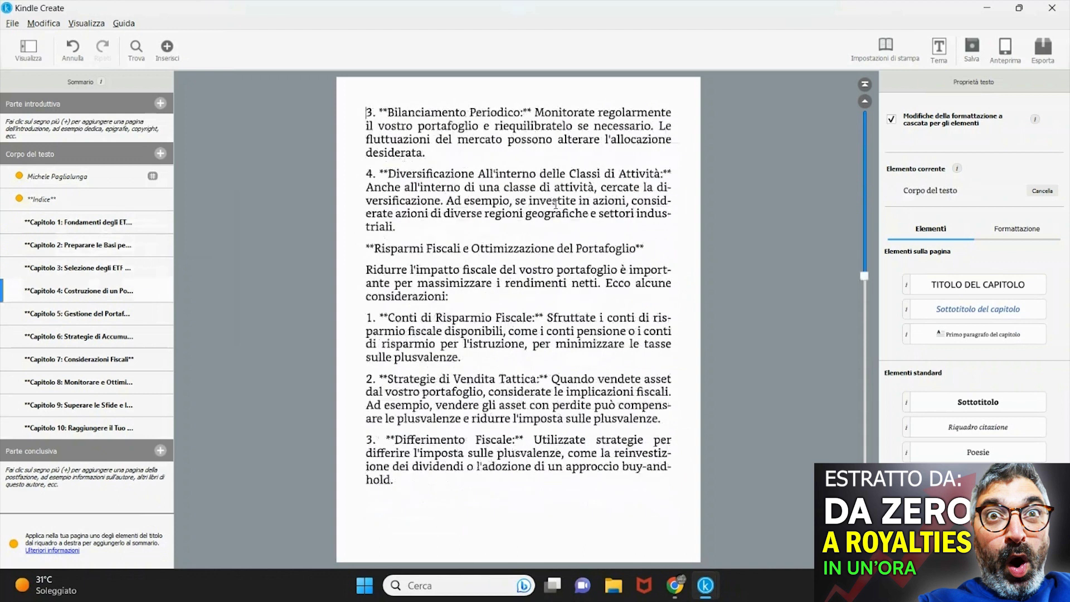
scroll(556, 204, "down", 3)
scroll(556, 205, "down", 3)
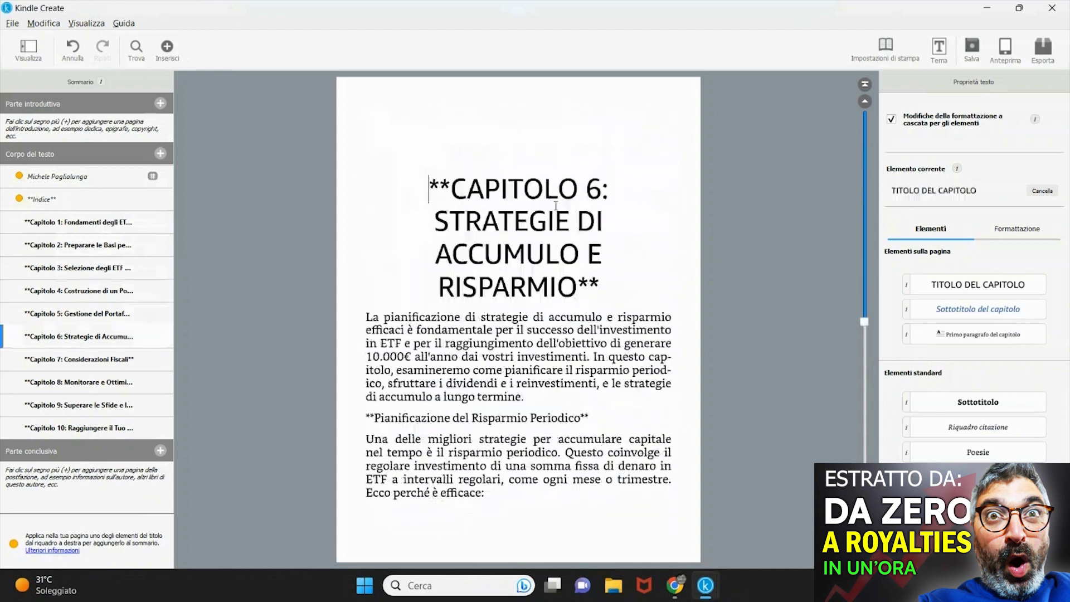
scroll(555, 206, "down", 3)
scroll(555, 206, "down", 3)
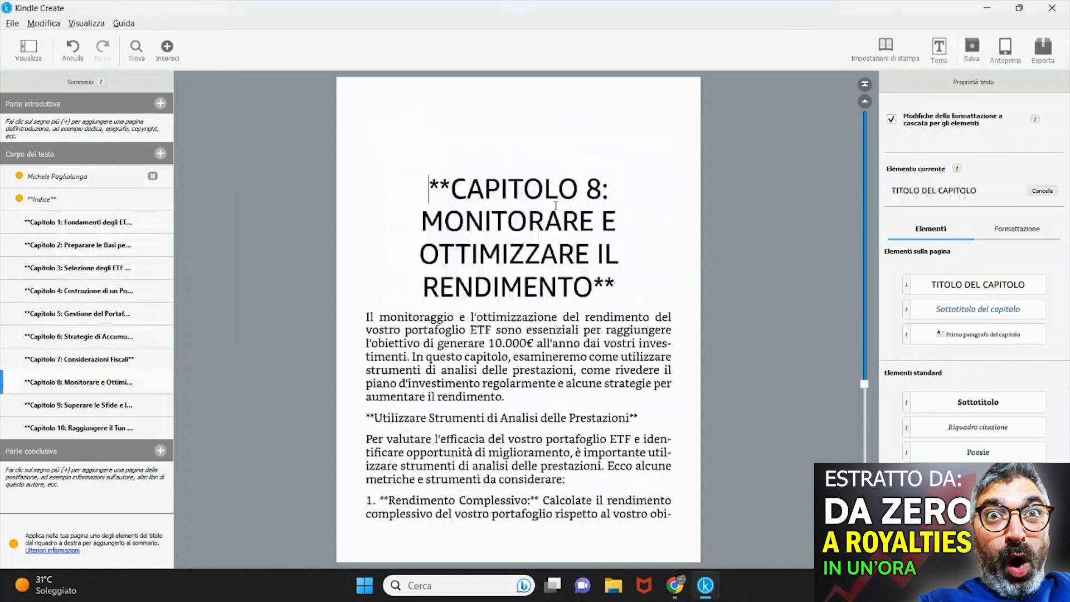
scroll(556, 205, "down", 3)
scroll(555, 206, "down", 3)
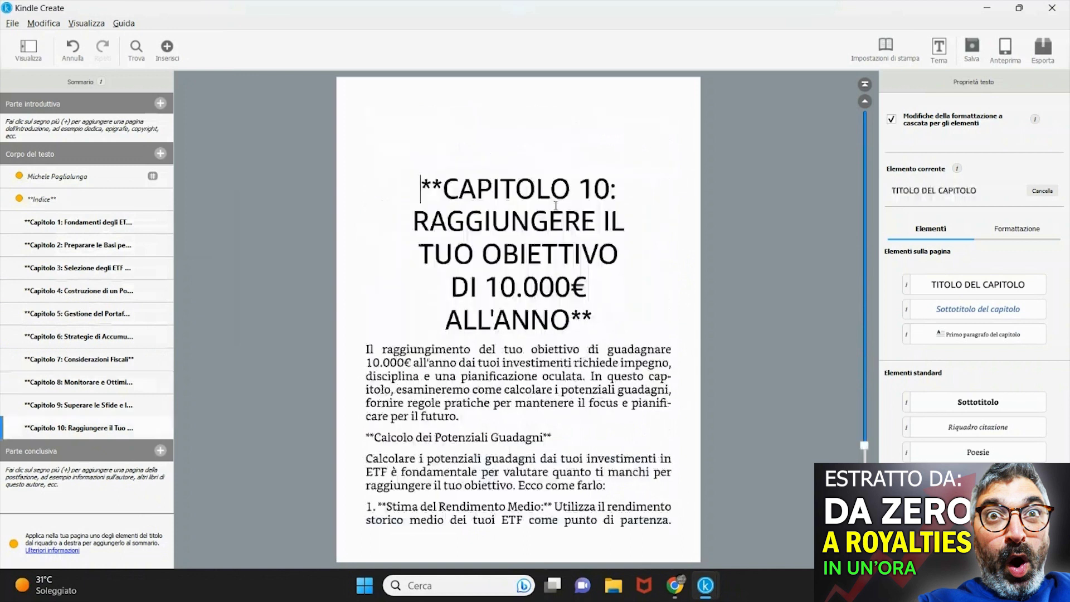
scroll(556, 206, "down", 3)
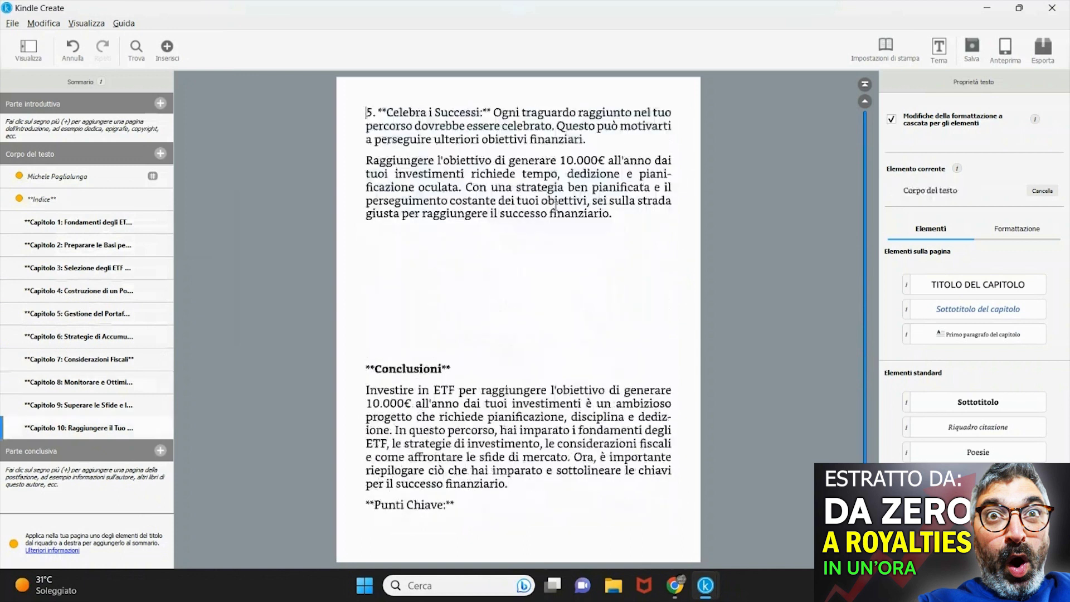
scroll(556, 205, "up", 3)
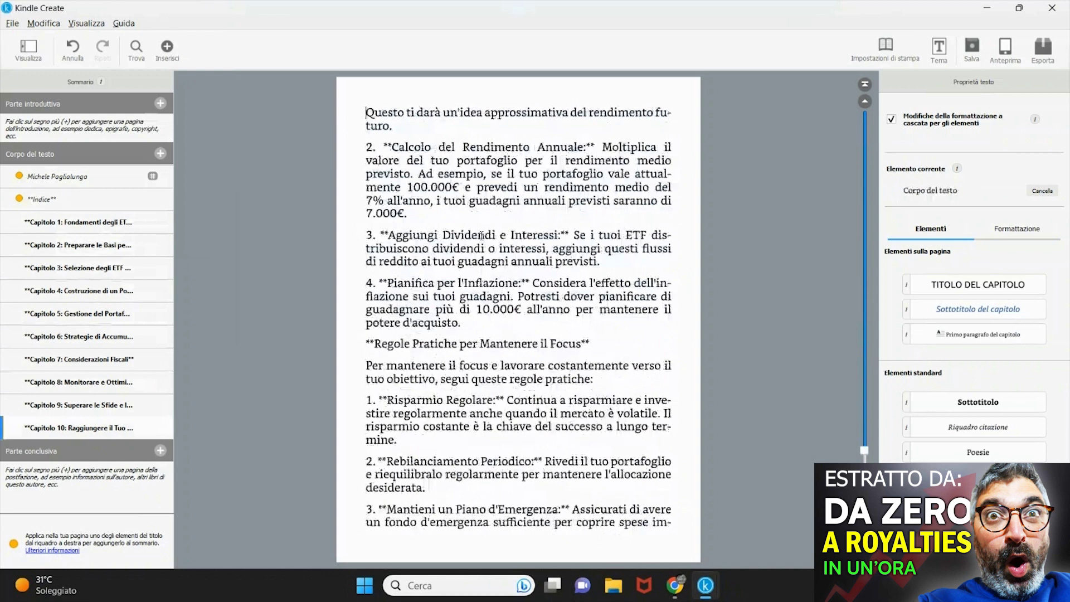
scroll(481, 236, "down", 3)
left_click(414, 322)
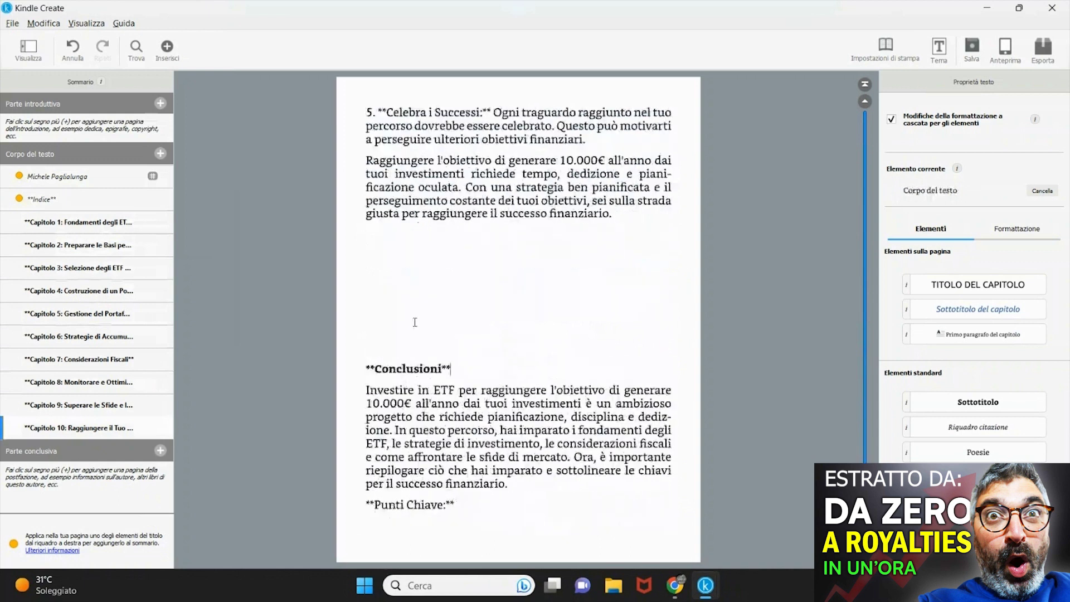
scroll(525, 311, "down", 3)
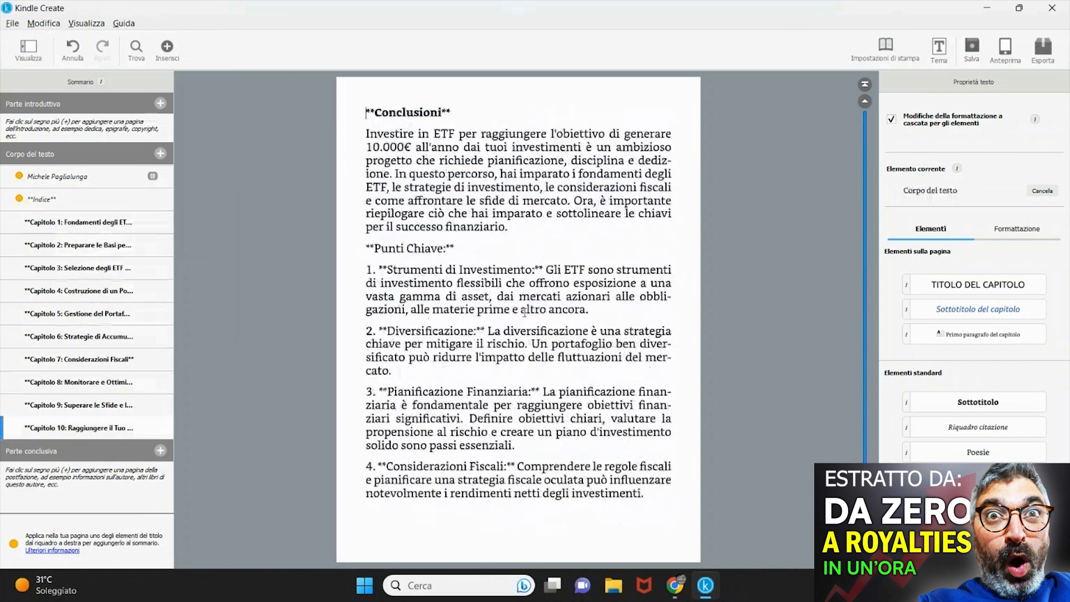
scroll(525, 311, "down", 5)
scroll(534, 306, "down", 5)
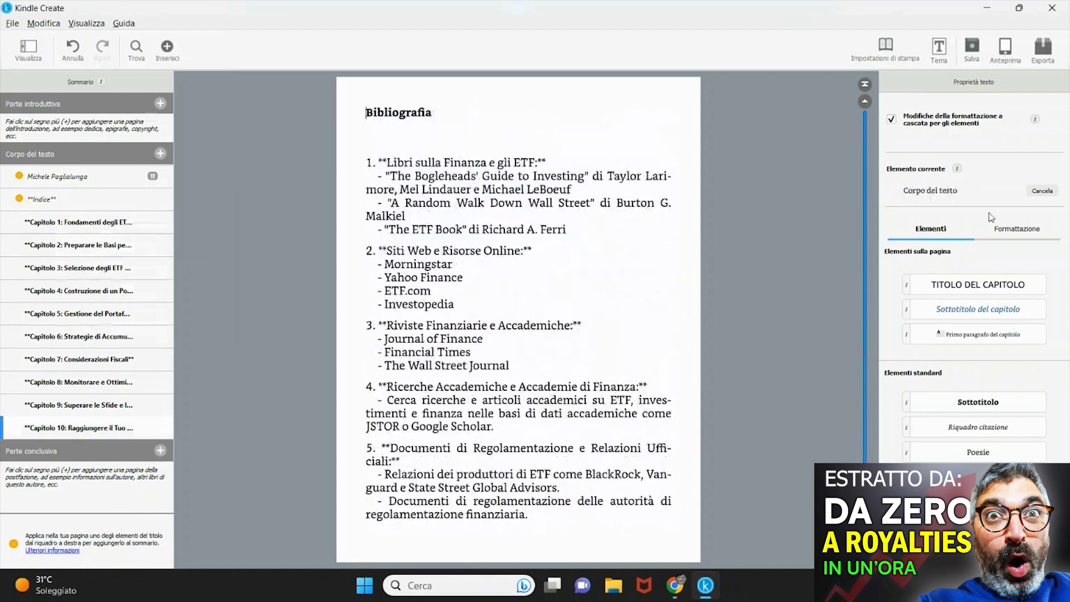
Step: Go back through the book from the bibliography to the index pages, examining the chapter layout and text
scroll(443, 341, "up", 5)
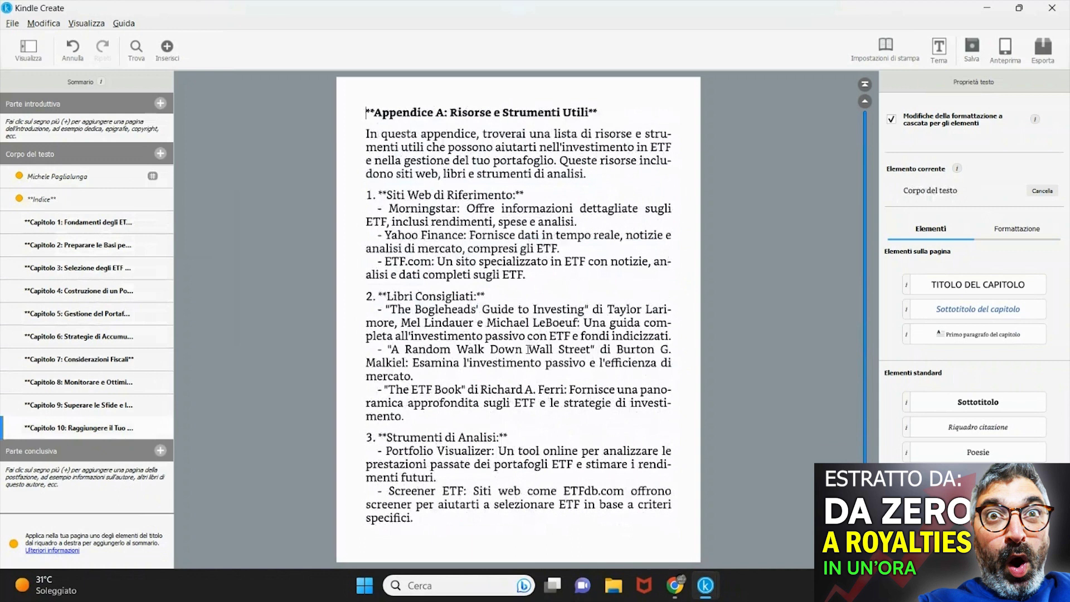
scroll(528, 349, "up", 5)
scroll(528, 349, "up", 5)
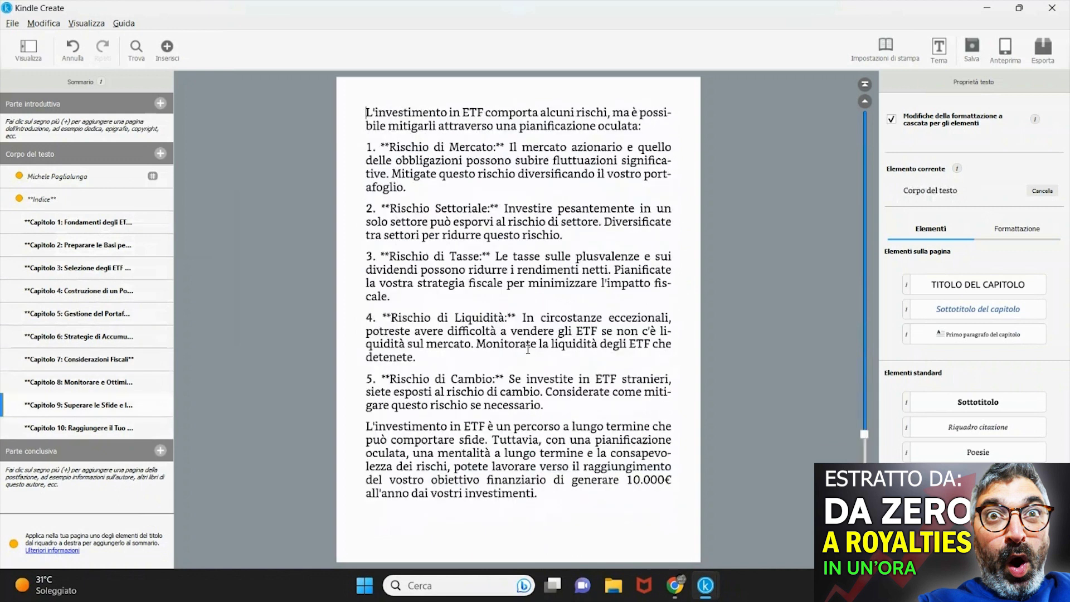
scroll(528, 350, "up", 5)
scroll(529, 349, "up", 5)
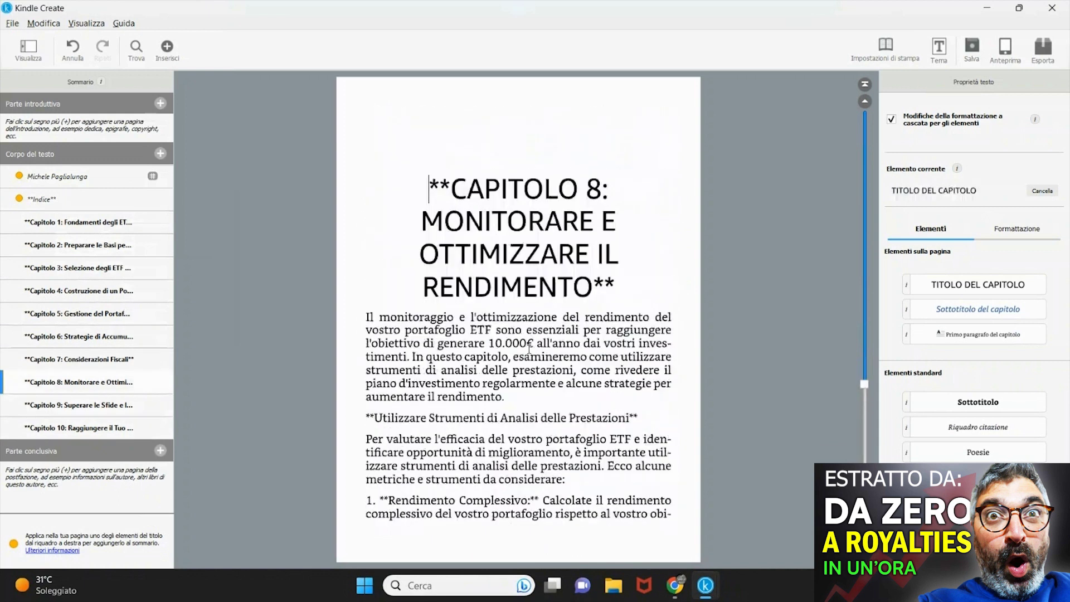
scroll(528, 350, "up", 5)
scroll(529, 349, "up", 5)
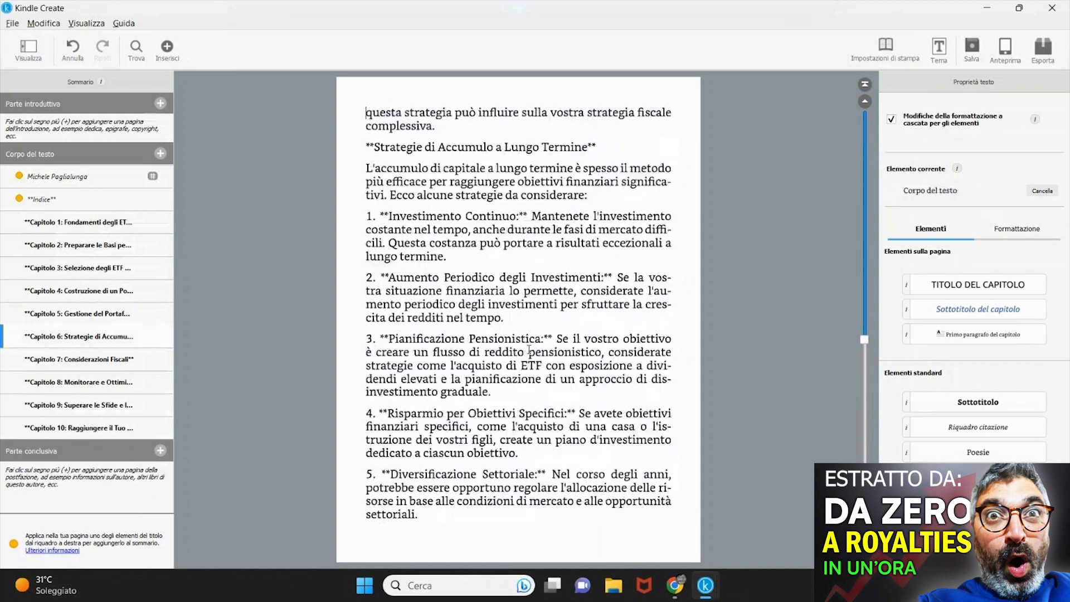
scroll(529, 349, "up", 5)
scroll(528, 349, "up", 5)
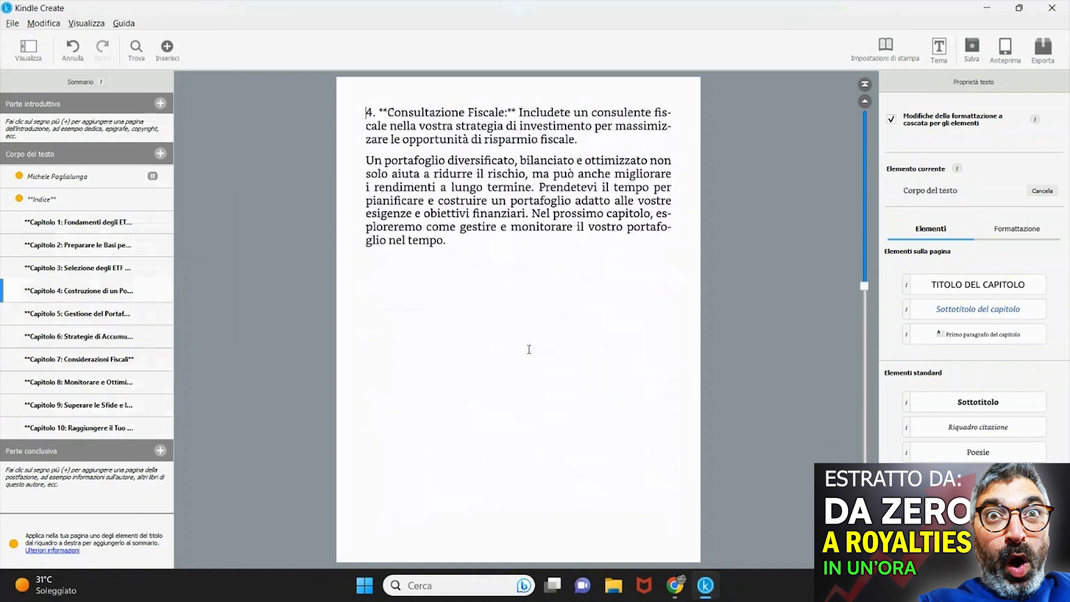
scroll(528, 350, "up", 5)
scroll(529, 350, "up", 5)
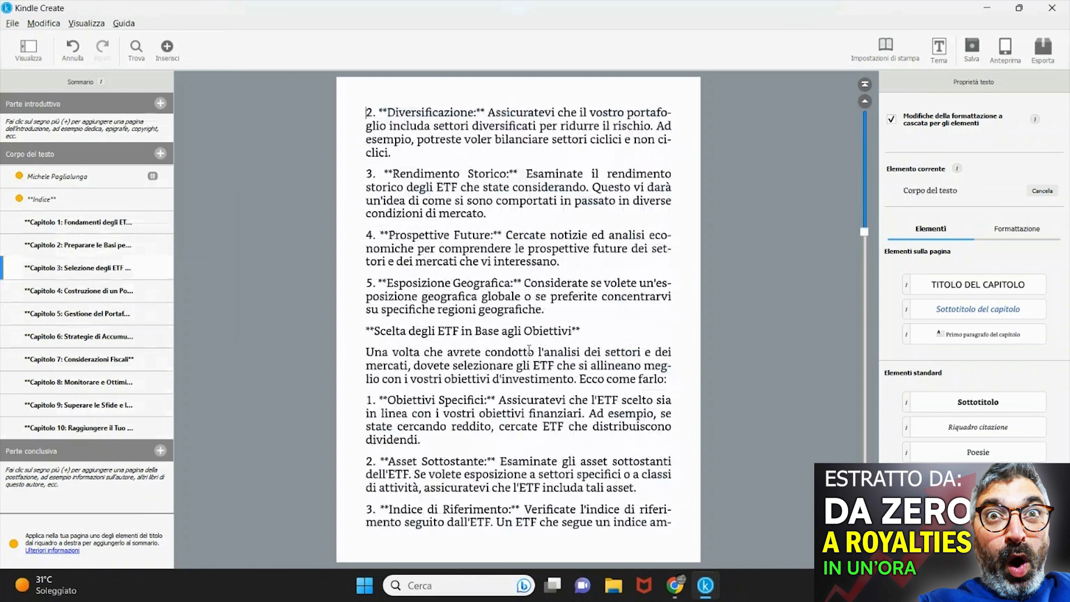
scroll(529, 350, "up", 5)
scroll(529, 349, "up", 5)
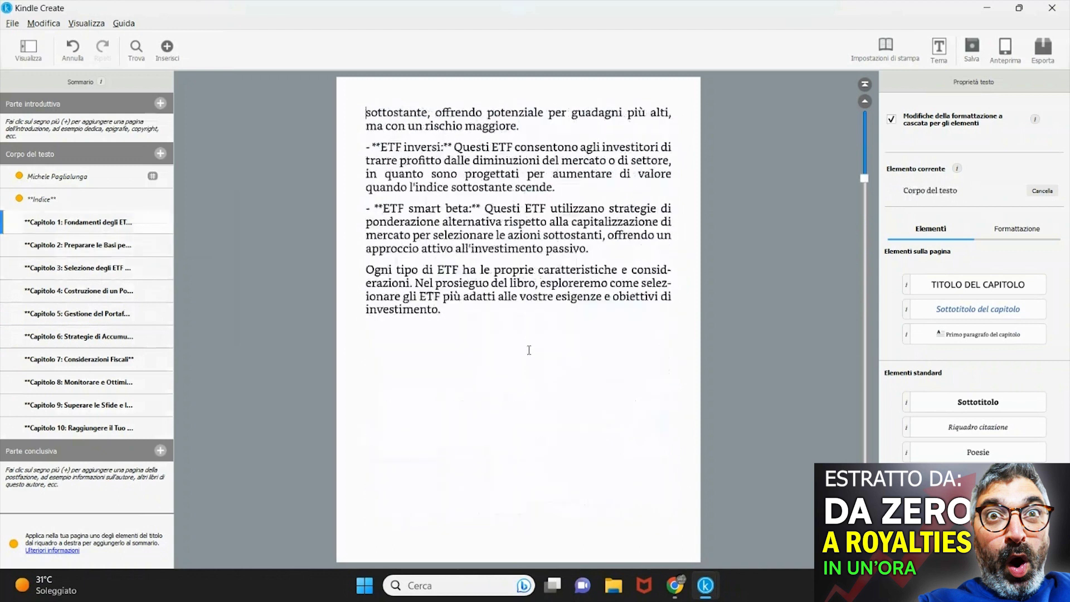
scroll(529, 349, "up", 5)
scroll(529, 351, "up", 5)
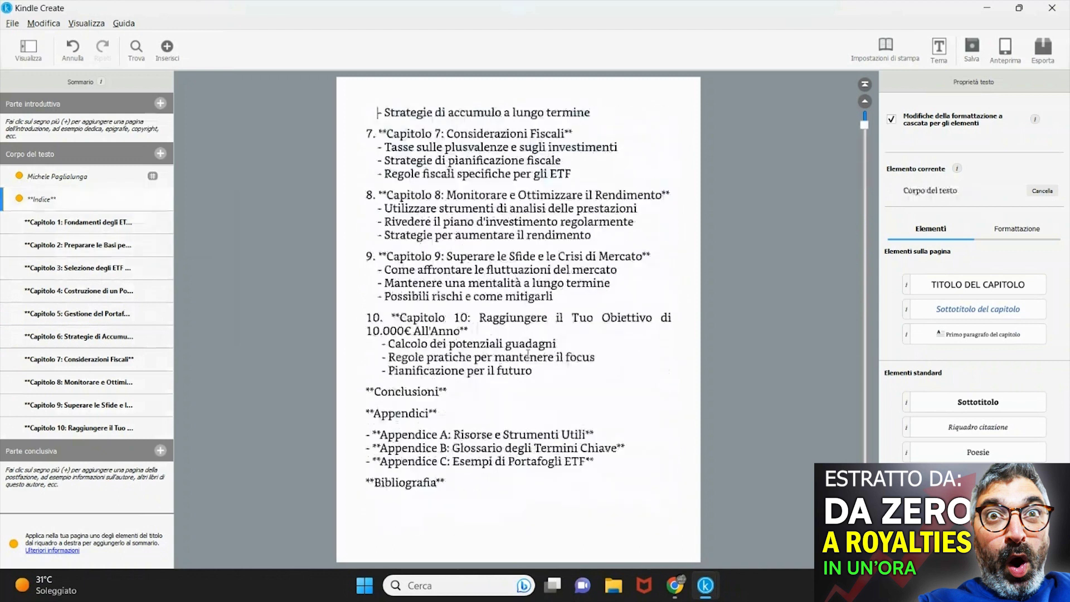
Step: Export the finished book in KPF format to the Desktop with the file name "kdp"
scroll(528, 354, "up", 5)
left_click(1053, 47)
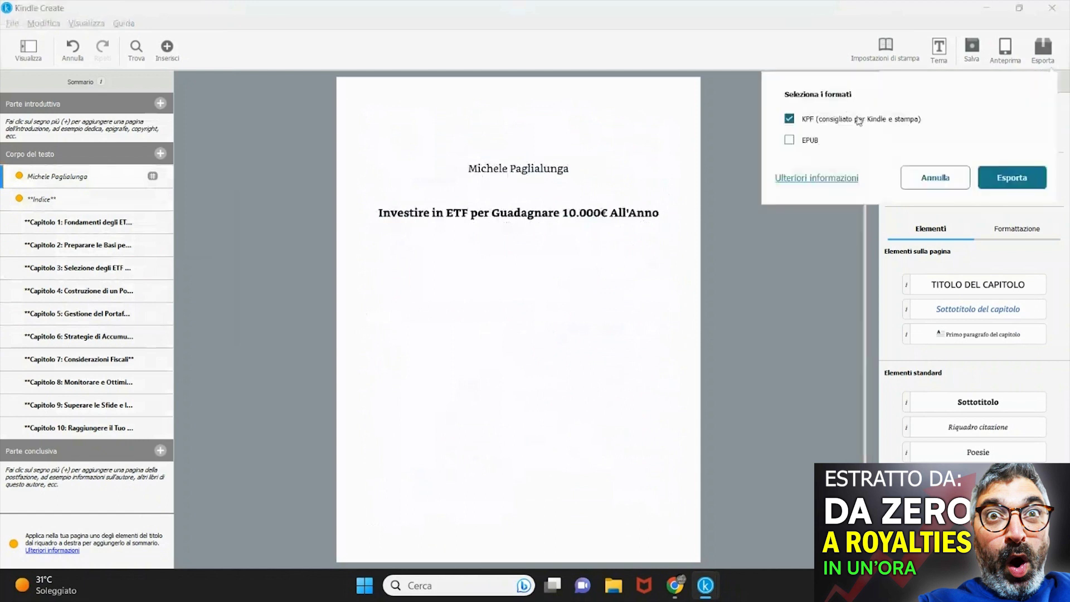
left_click(1037, 178)
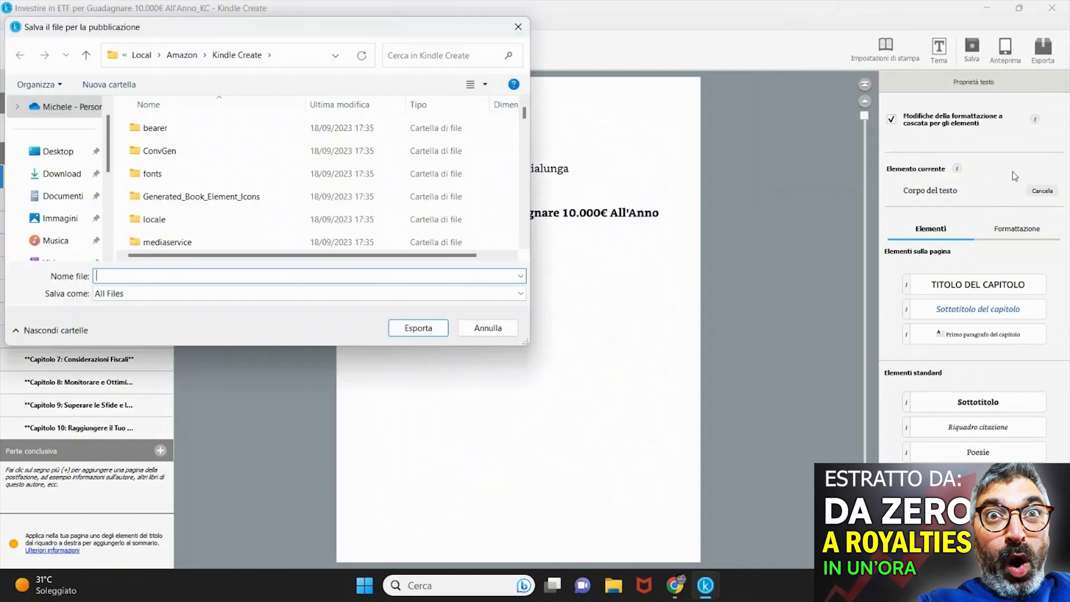
left_click(59, 161)
left_click(115, 275)
type("kdp")
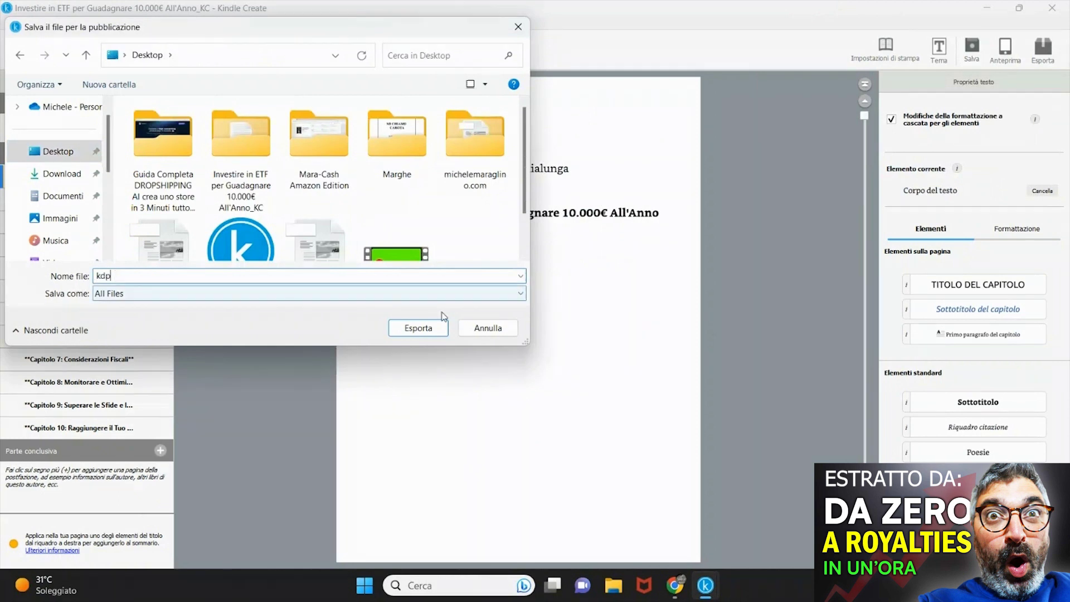
left_click(426, 332)
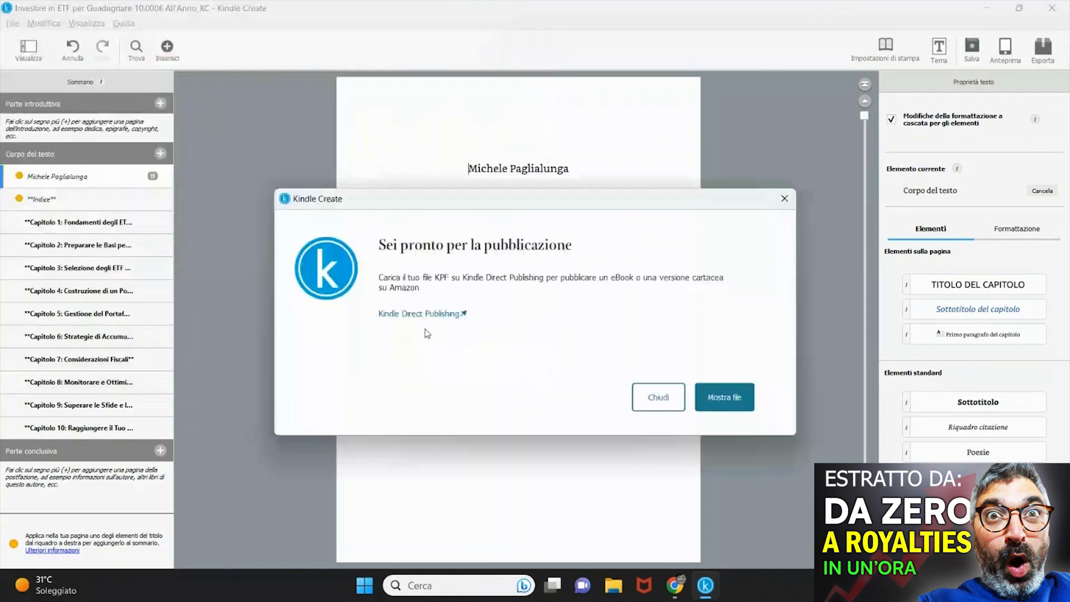
Step: Dismiss the publication notice, close the program and postpone the feedback request
left_click(655, 400)
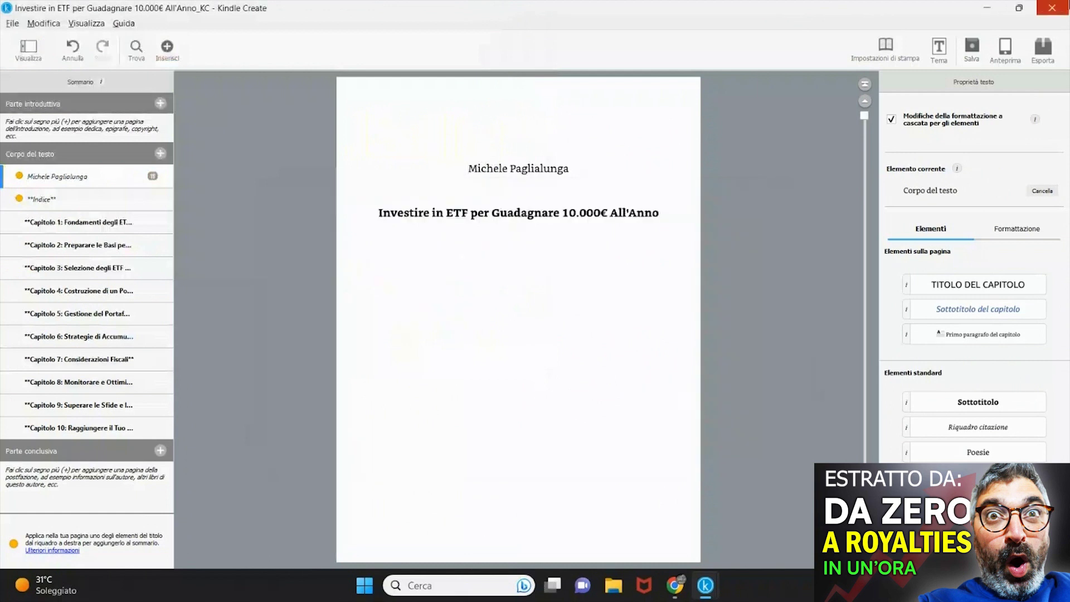
left_click(1052, 8)
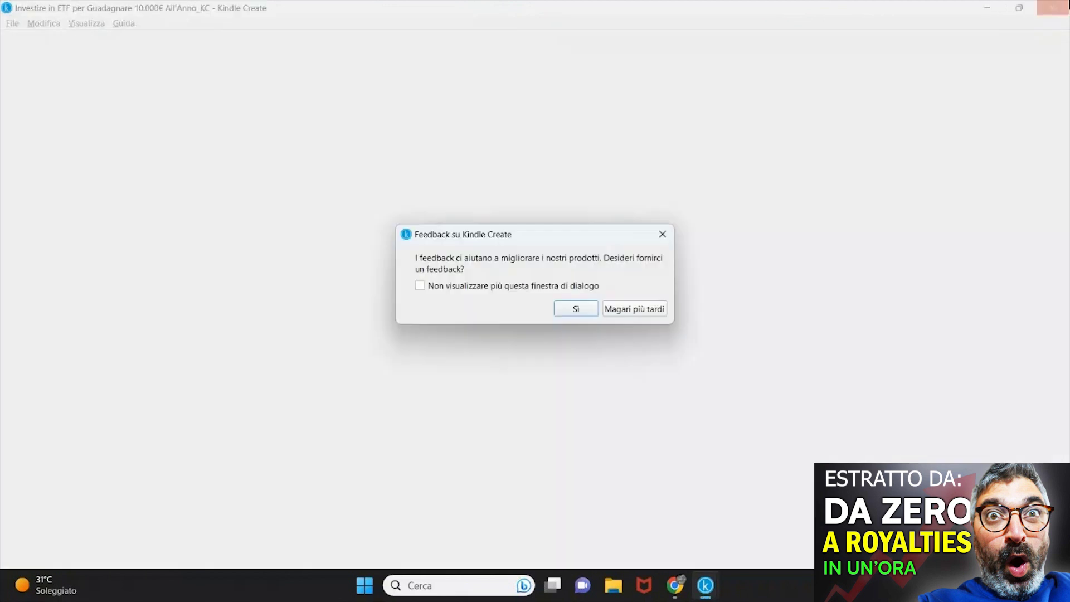
left_click(629, 312)
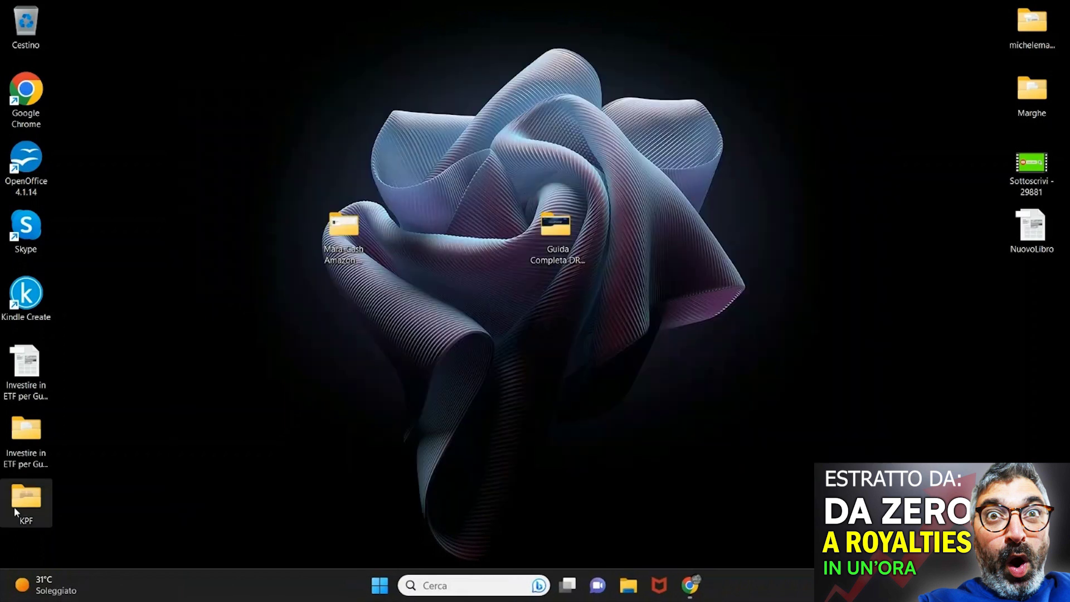
Step: Move the ETF Word manuscript and the KPF folder on the desktop into the book's project folder
double_click(21, 504)
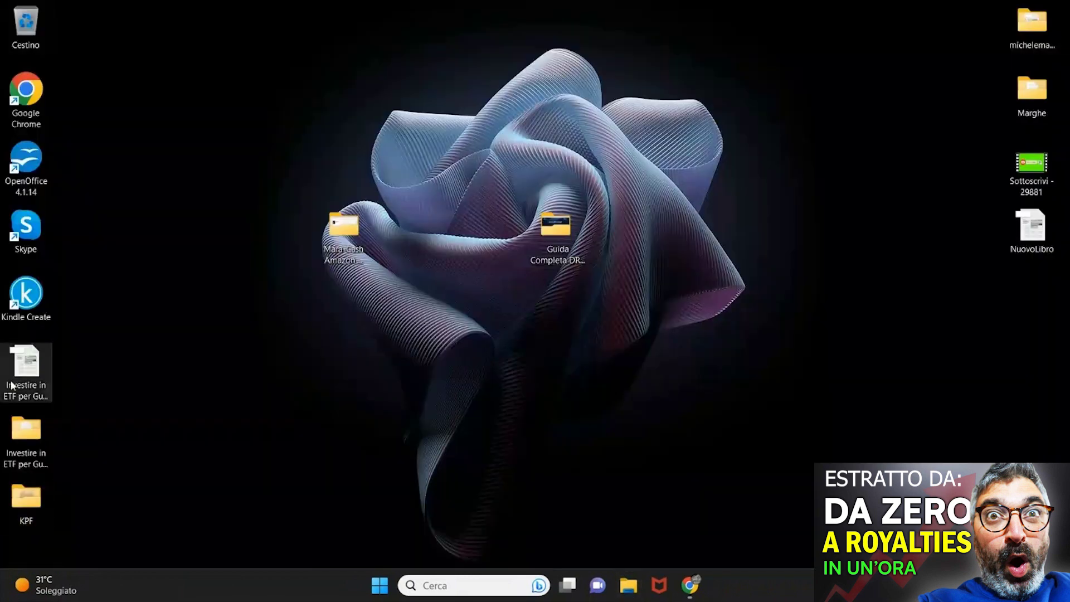
left_click(35, 375)
left_click_drag(29, 505, 31, 438)
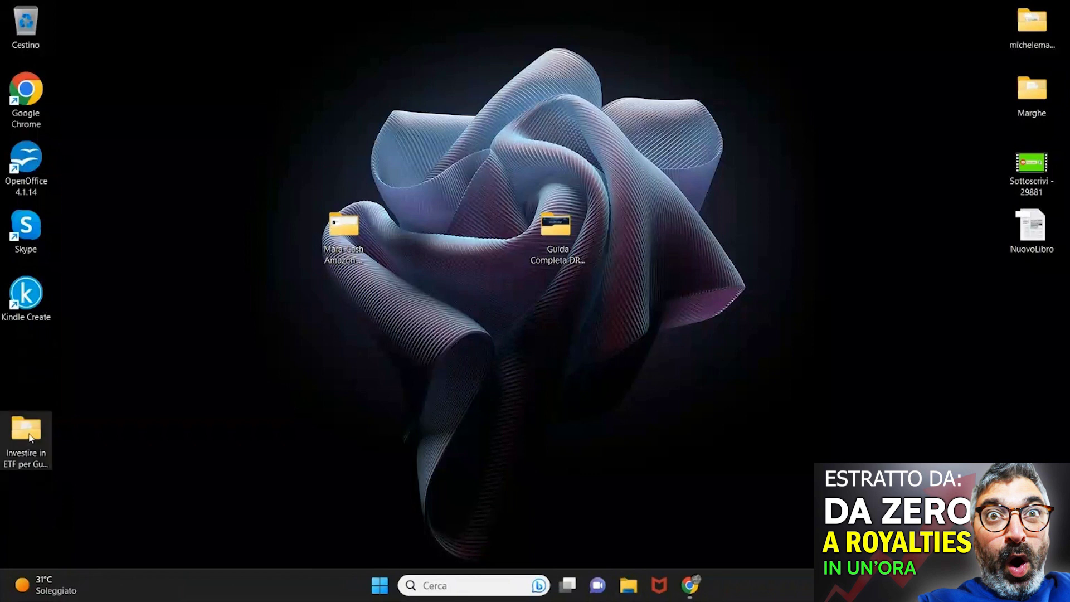
Step: Check the contents of the book's project folder and place the folder directly below the Kindle Create shortcut
double_click(30, 434)
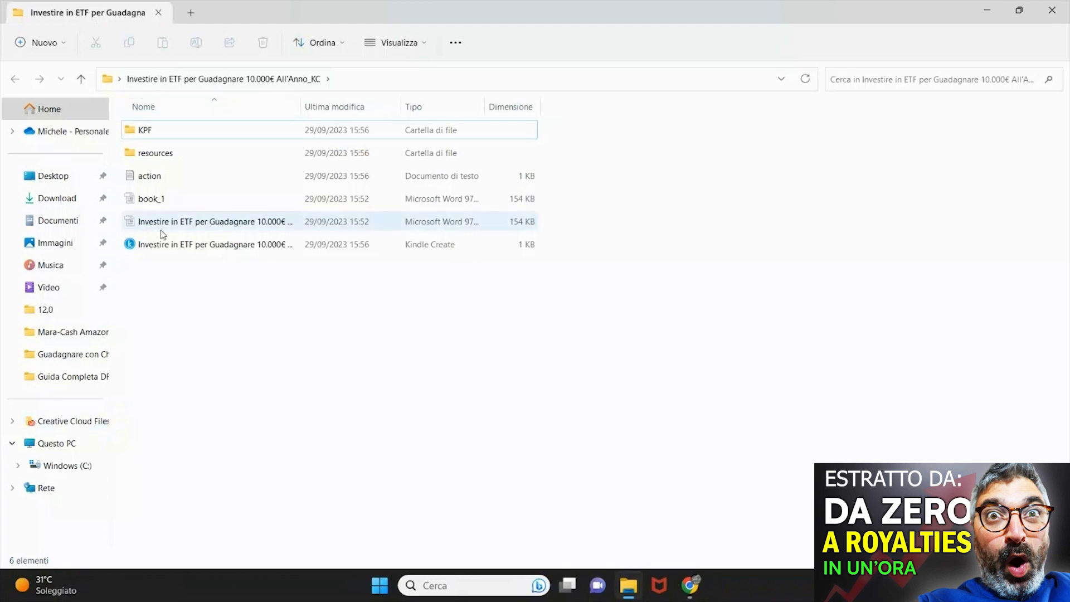
double_click(125, 133)
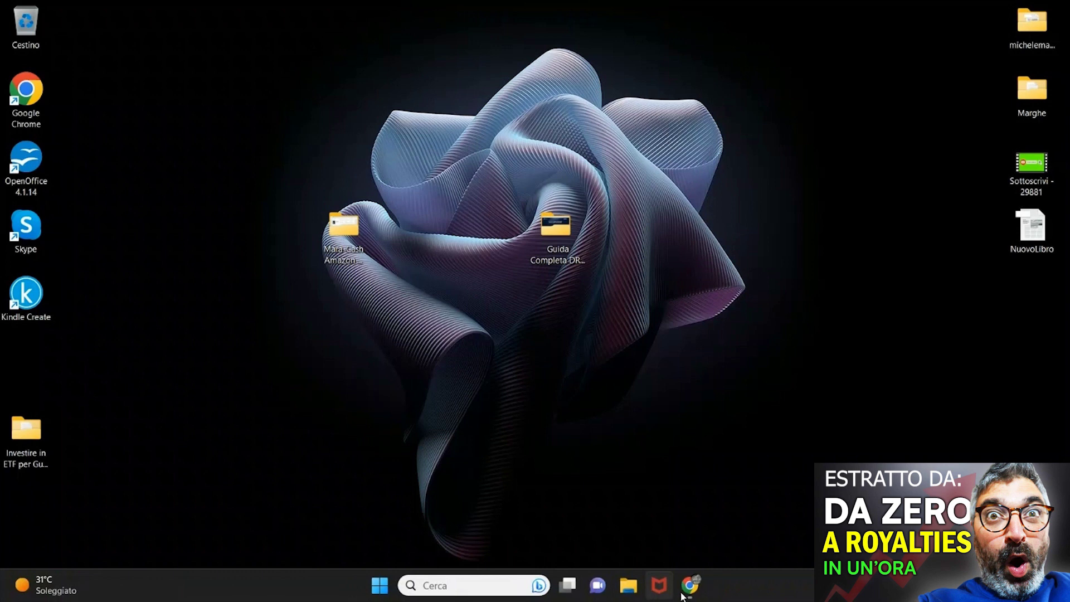
left_click_drag(40, 458, 39, 384)
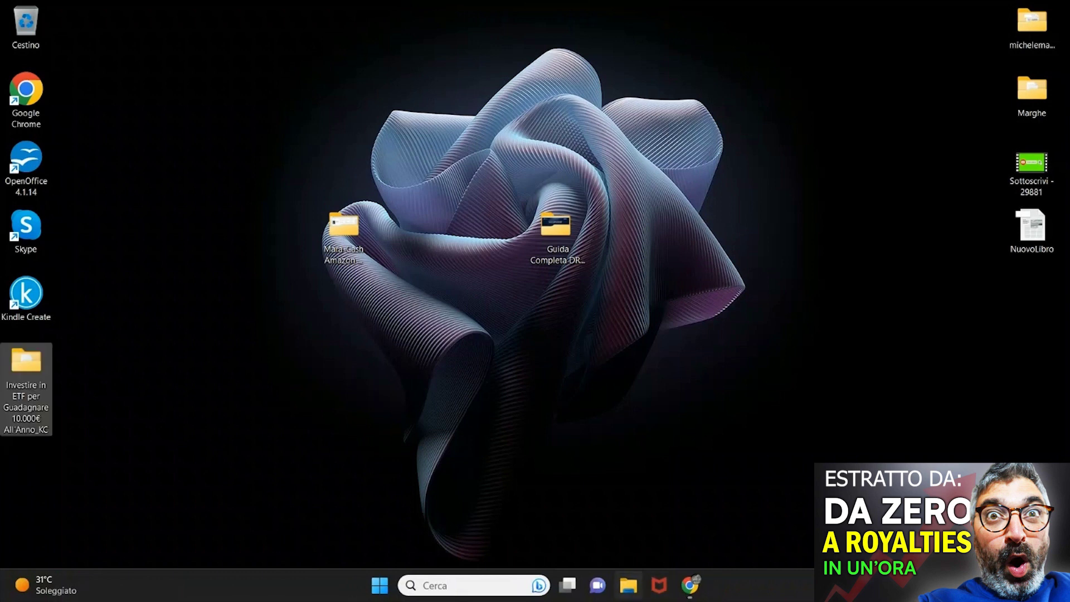
Step: Switch to Canva in Chrome and search its templates for "book"
mouse_move(704, 580)
left_click(613, 518)
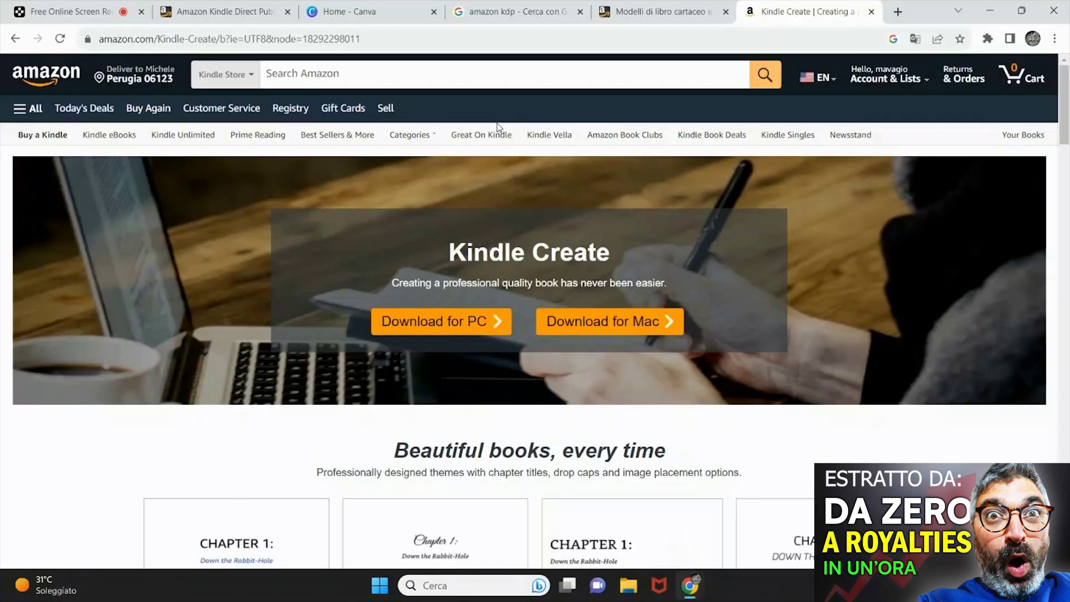
left_click(360, 7)
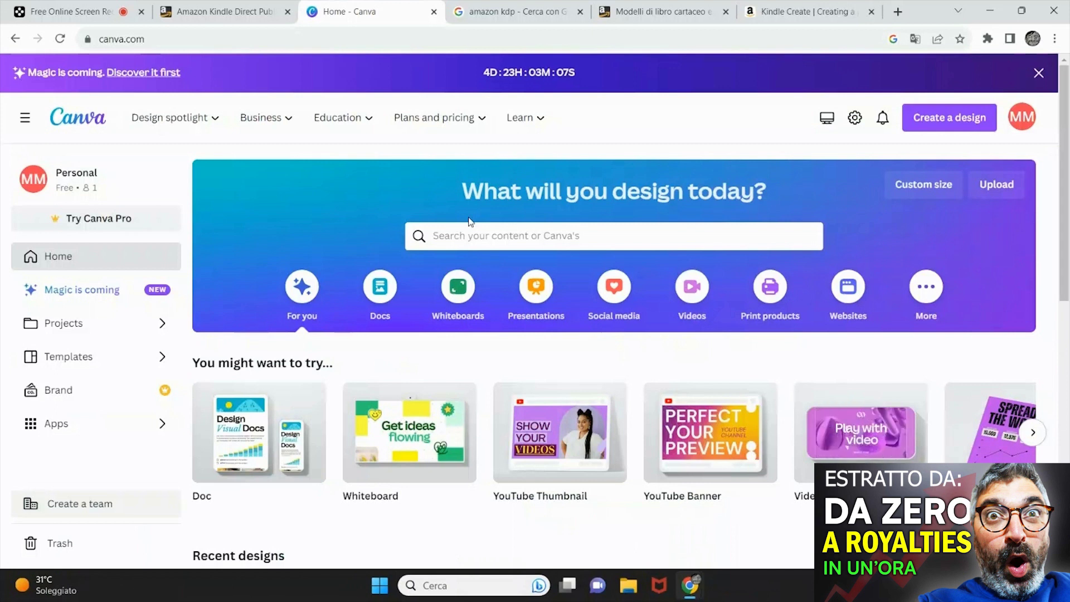
left_click(495, 238)
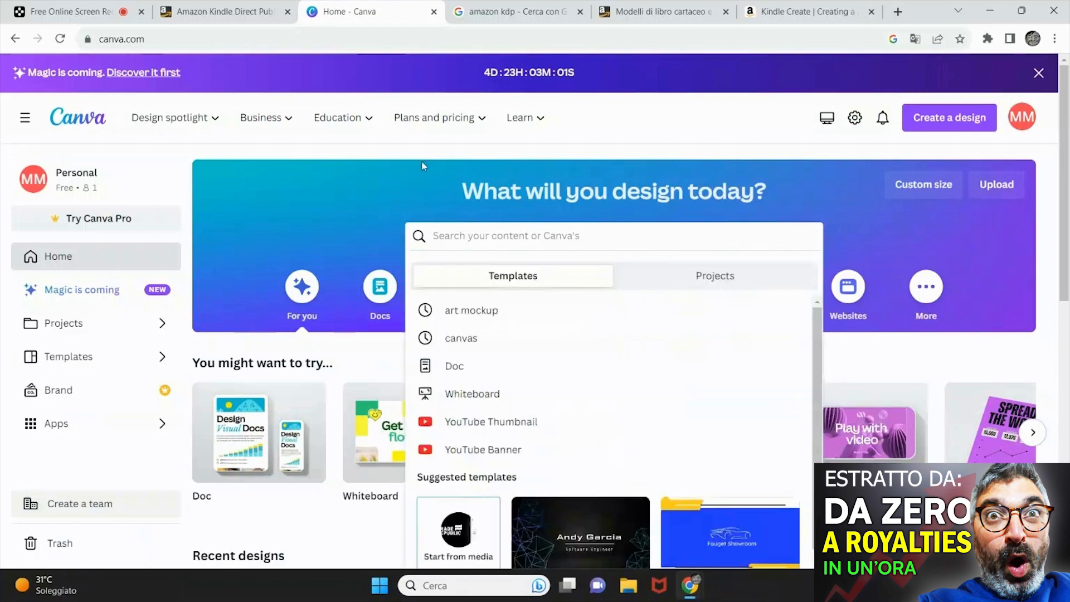
type("book")
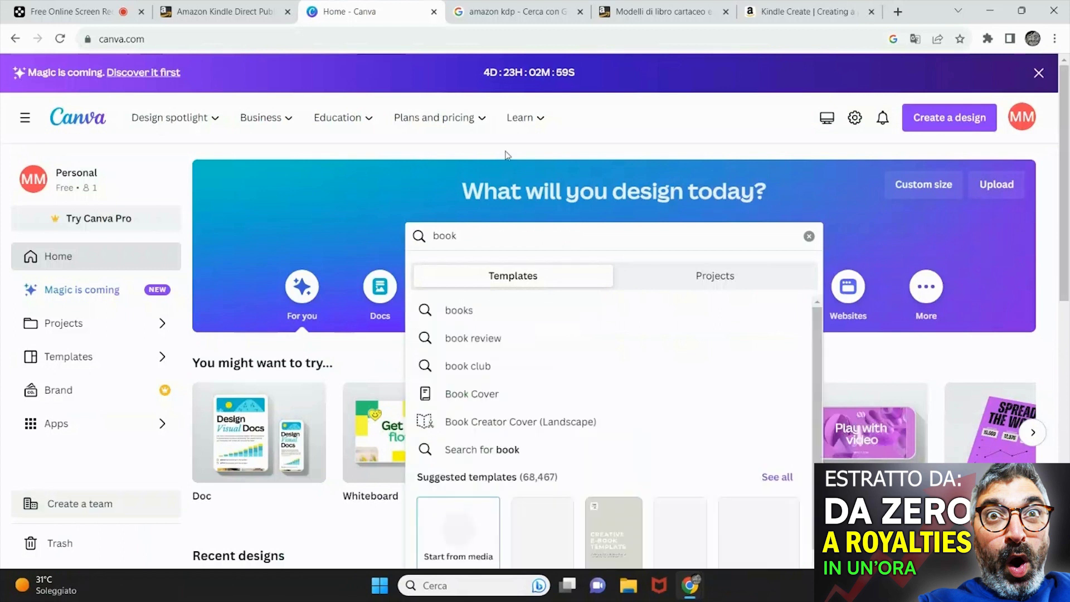
key("Return")
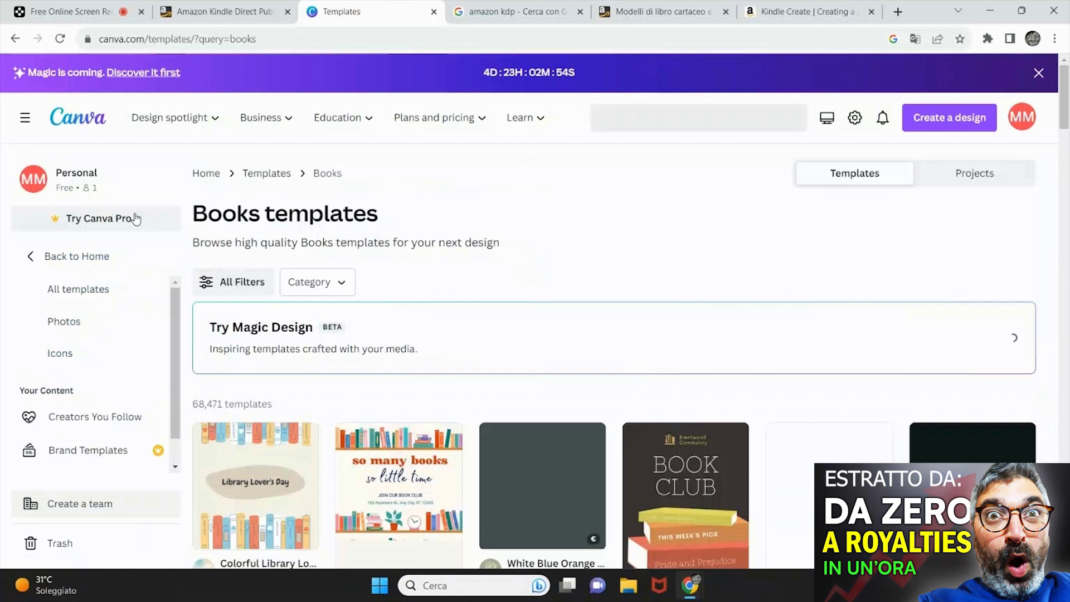
Step: Browse the book templates and try to use the Orange and White Minimalist Book Store Promotion Instagram Post
scroll(480, 229, "down", 3)
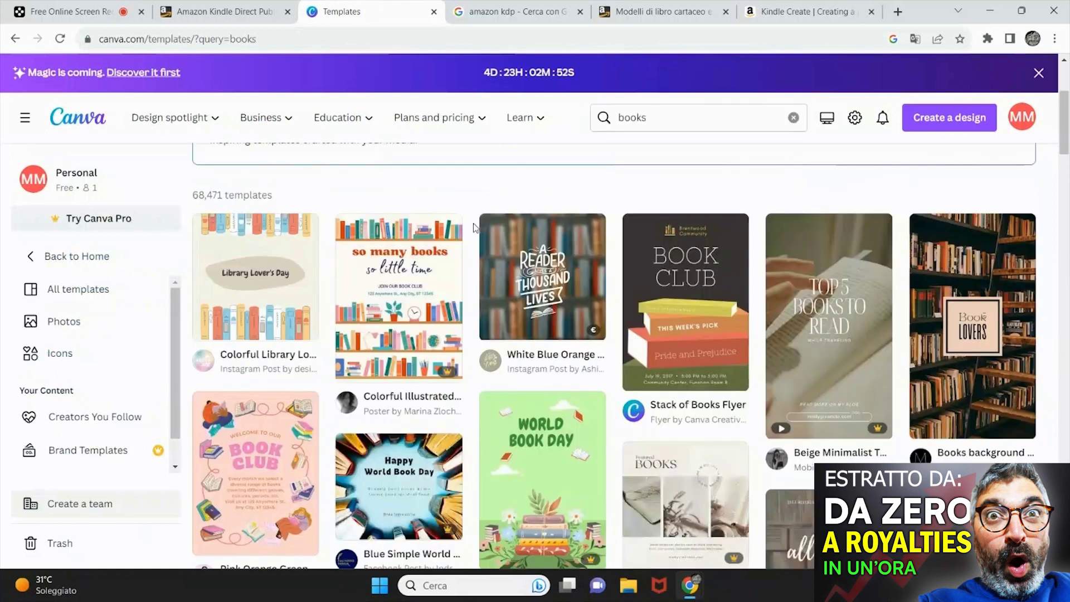
scroll(473, 227, "down", 5)
scroll(473, 229, "down", 3)
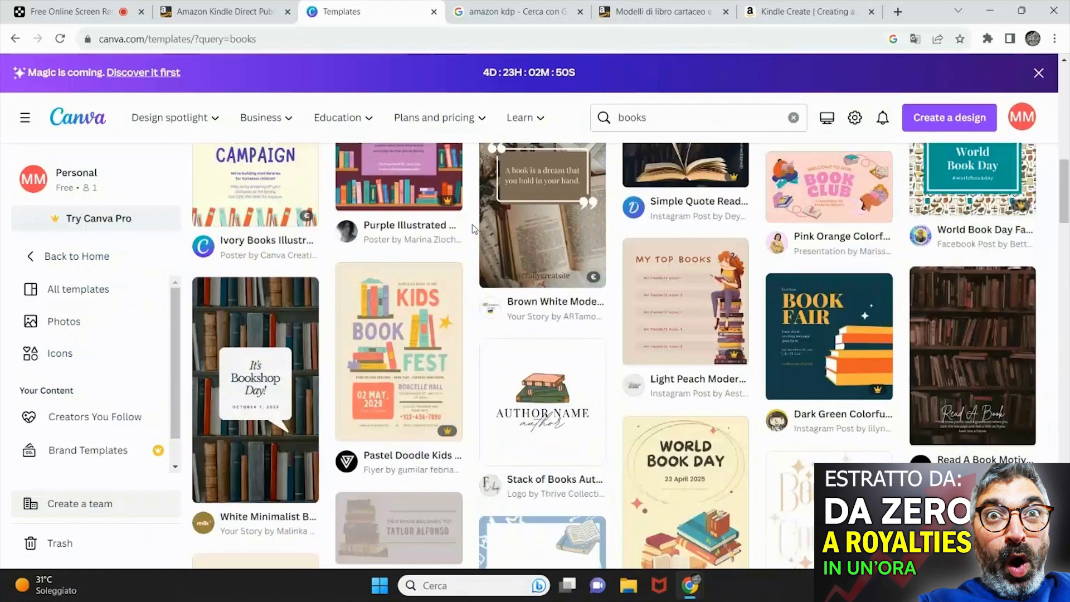
scroll(475, 228, "down", 3)
scroll(474, 229, "down", 4)
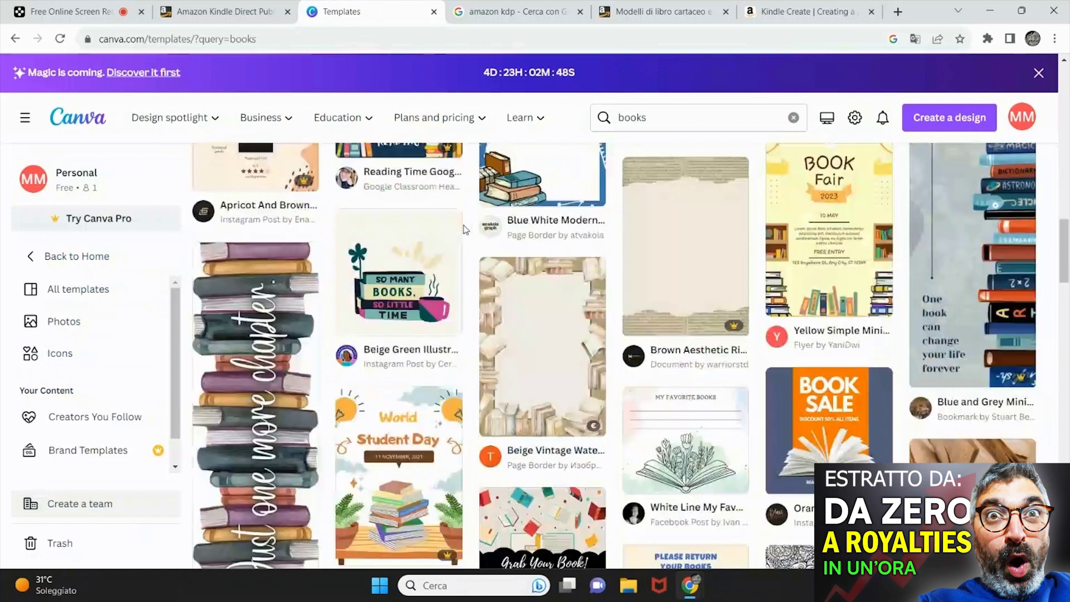
scroll(845, 418, "down", 1)
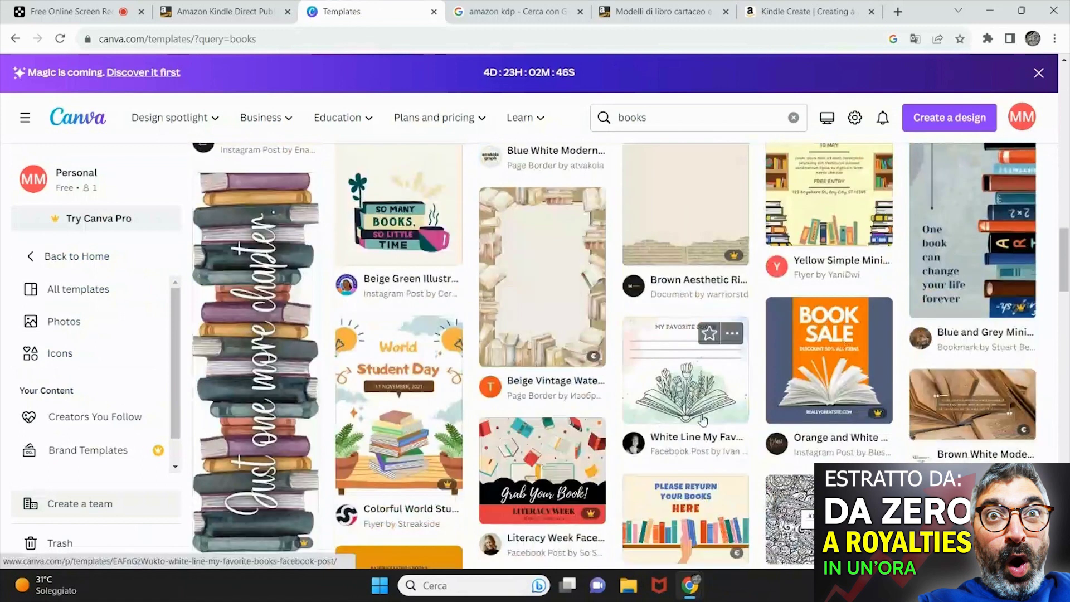
left_click(792, 317)
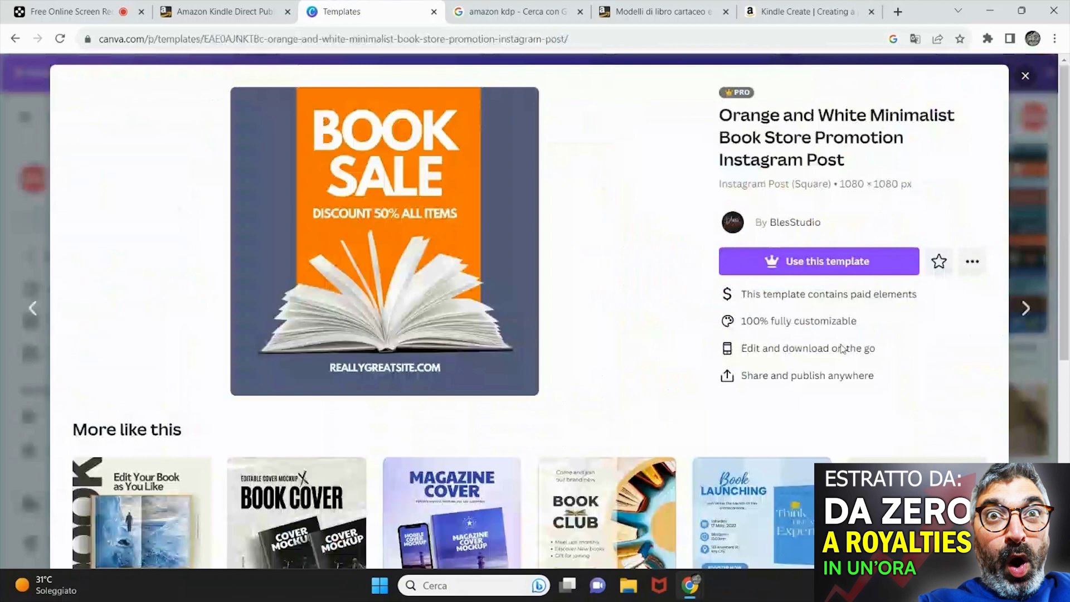
left_click(827, 258)
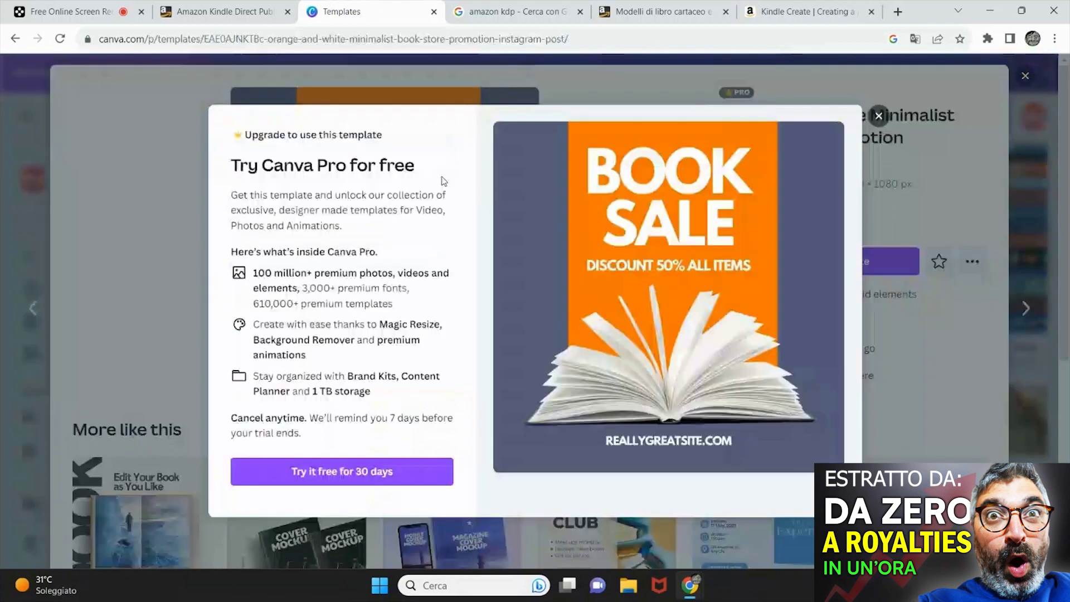
left_click(879, 116)
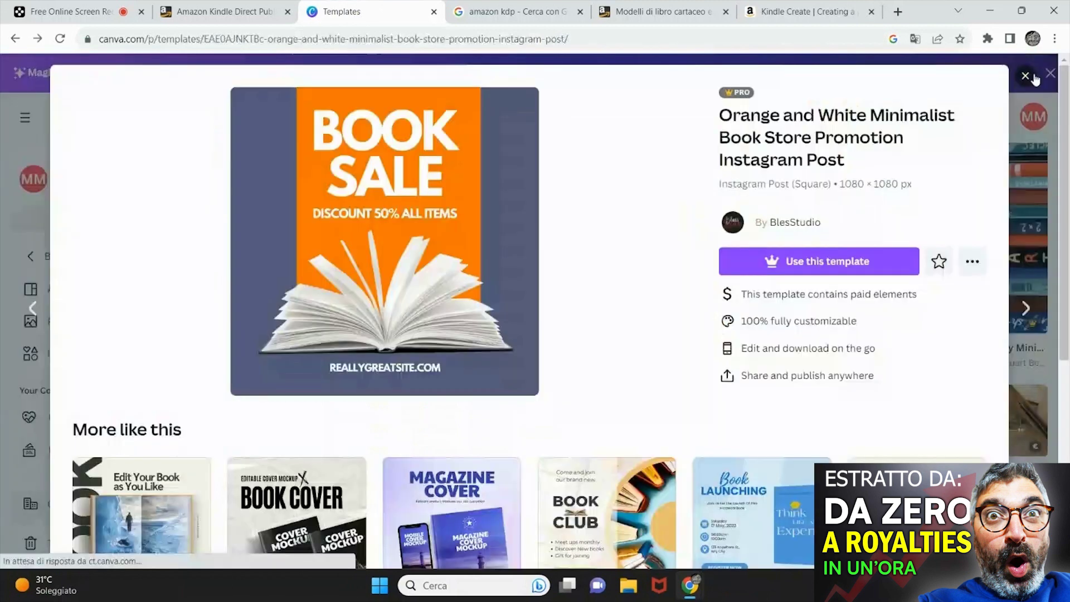
left_click(1025, 77)
Step: Open the Beige Green Illustrative Books Coffee Social Media Post template for customizing and return to the template results
left_click(408, 381)
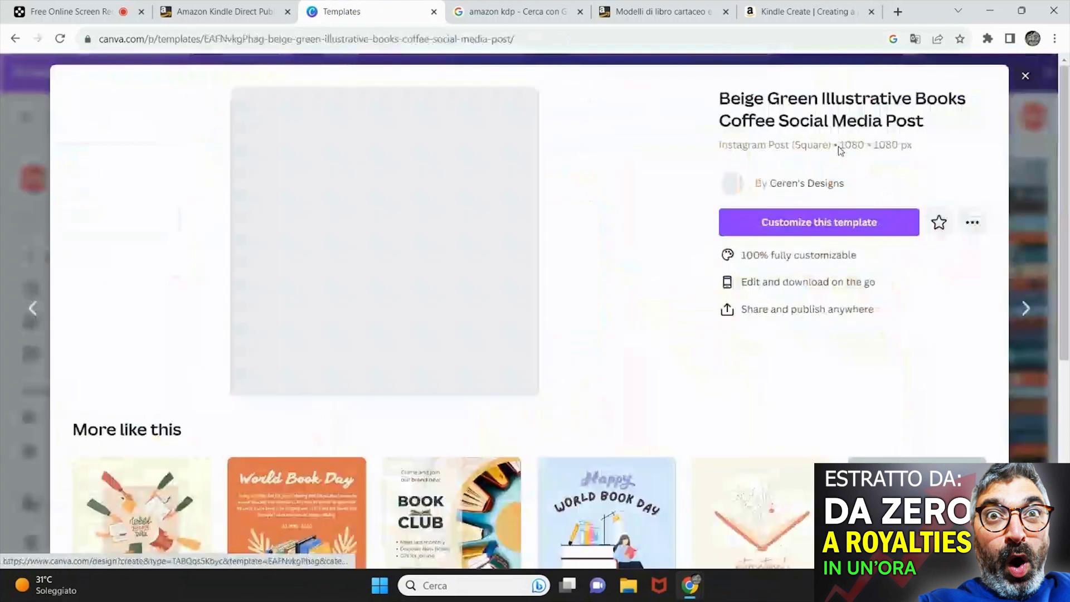
left_click(787, 234)
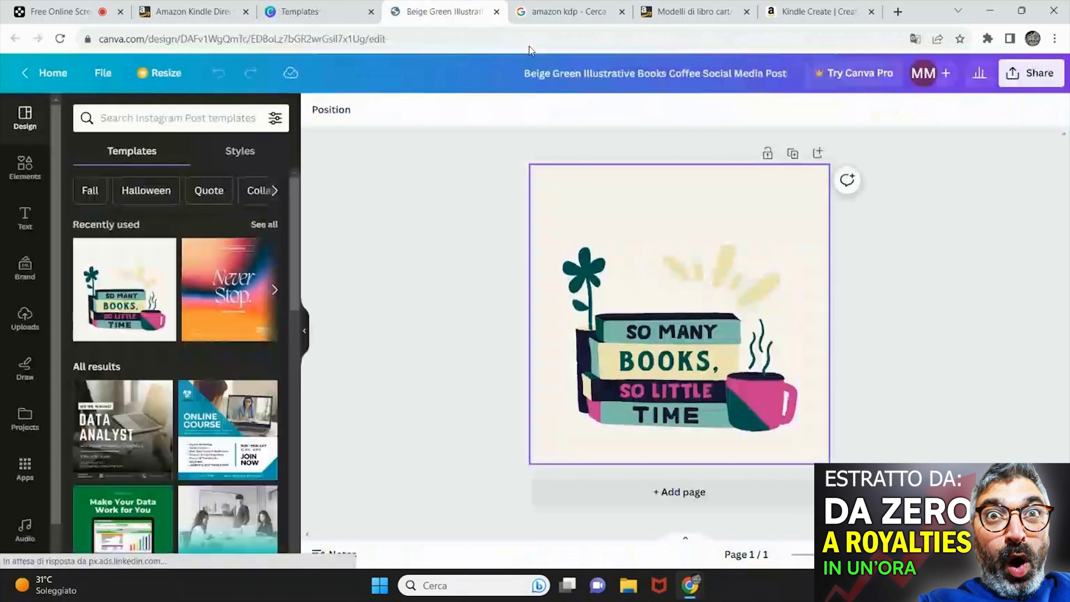
left_click(327, 7)
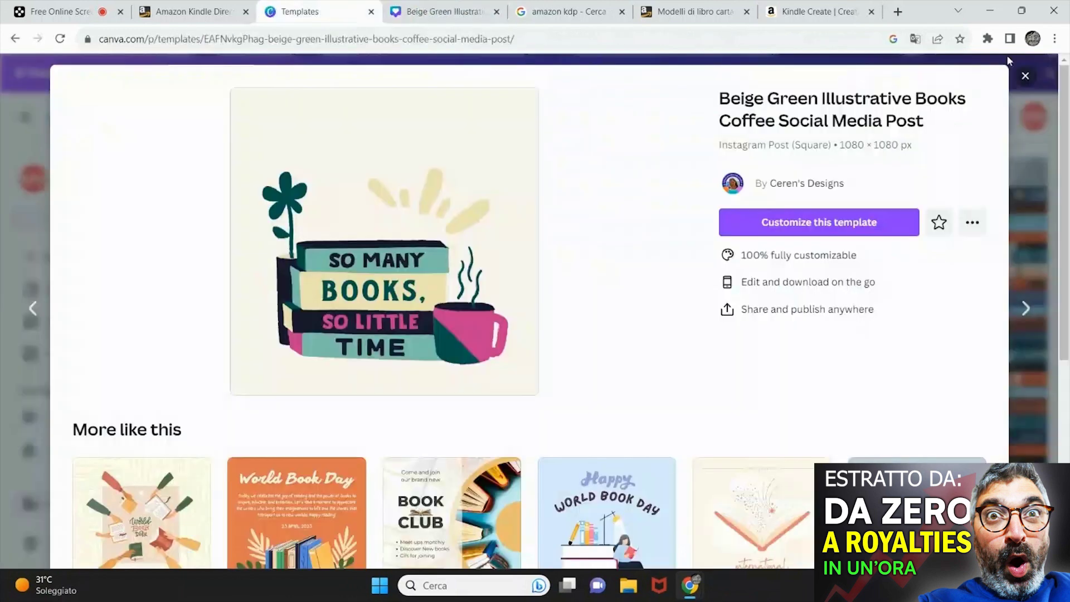
left_click(1006, 54)
Step: Search the templates for "cover book" and open the suggested Book Covers category
scroll(654, 178, "up", 10)
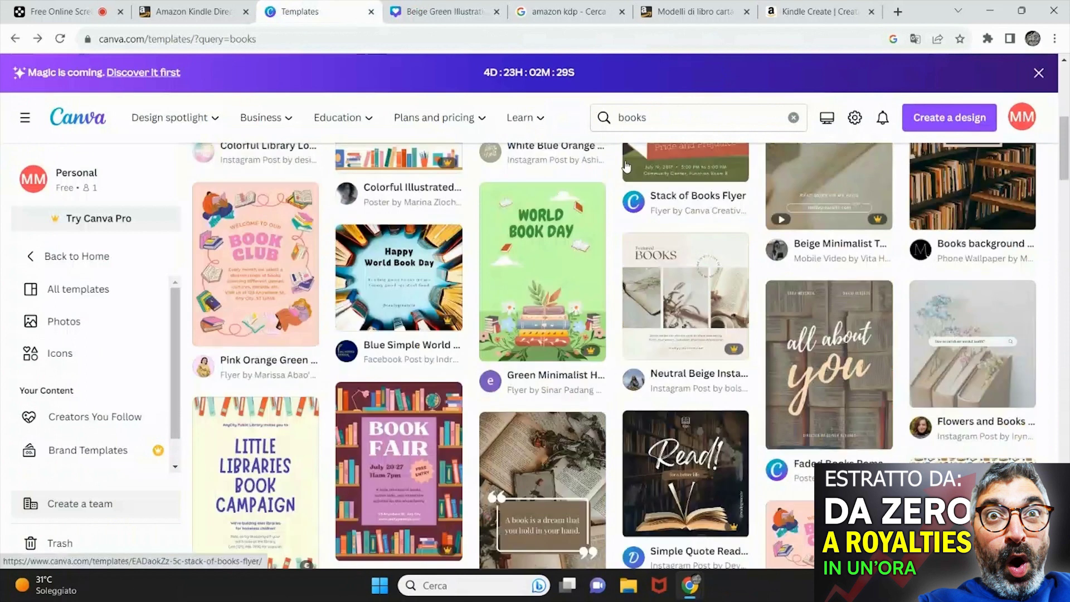
scroll(626, 166, "up", 5)
left_click(531, 132)
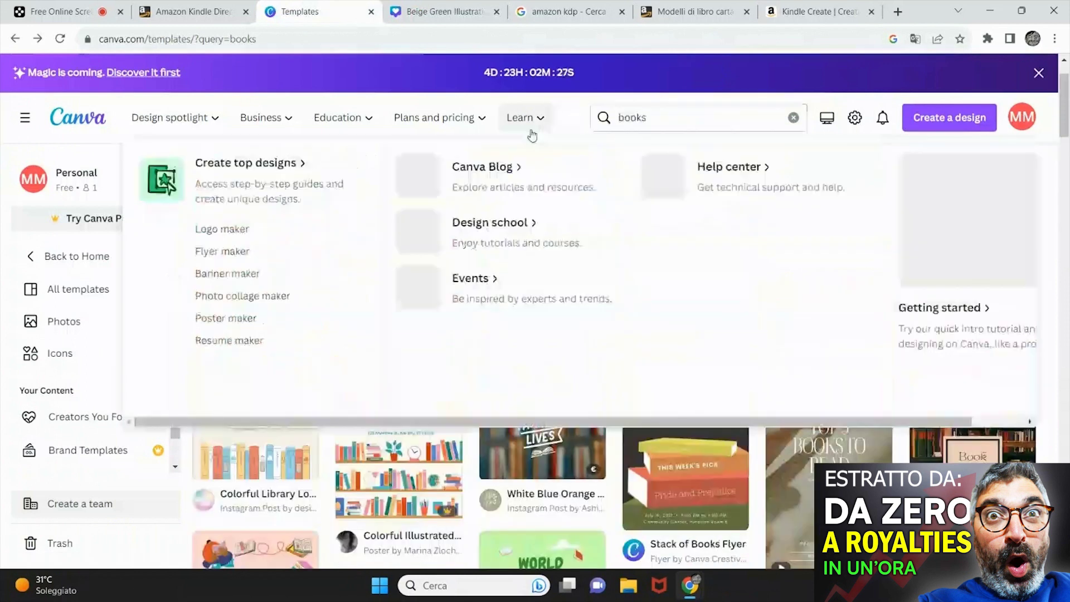
left_click(664, 117)
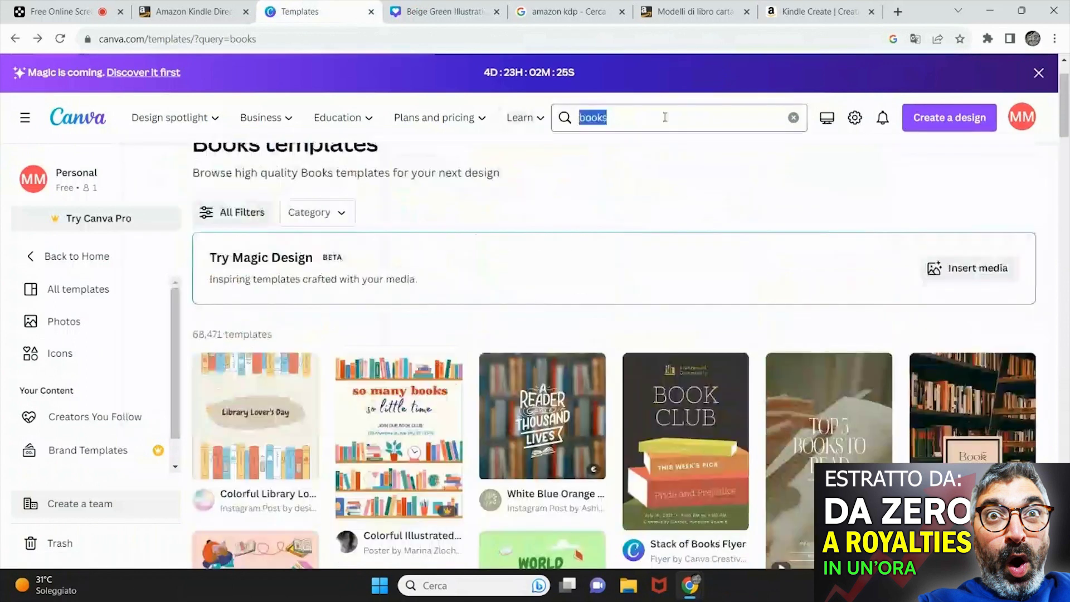
type("cover book")
key("BackSpace")
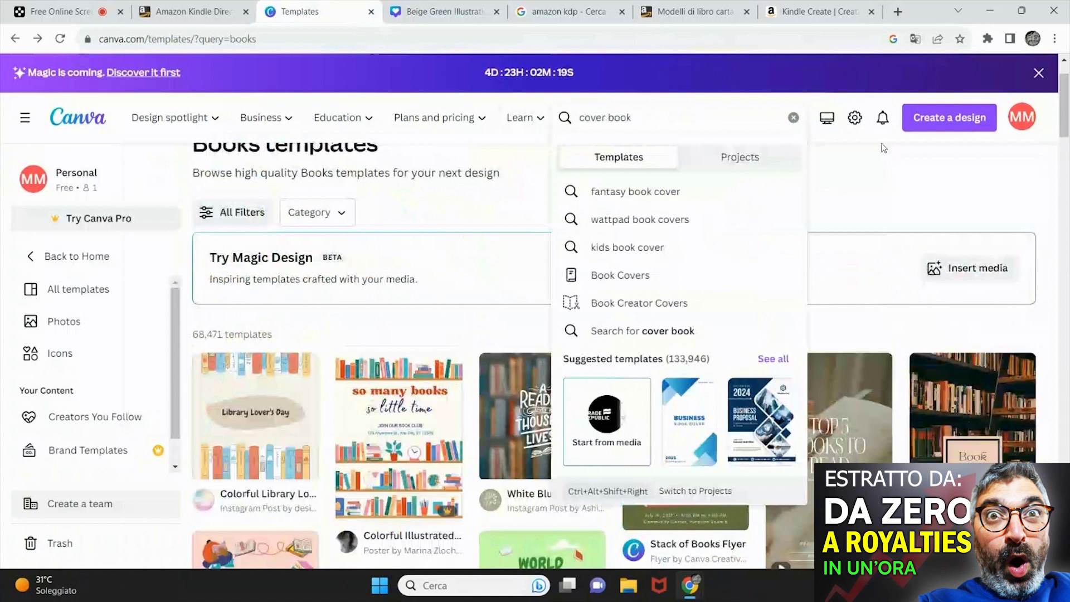
left_click(626, 287)
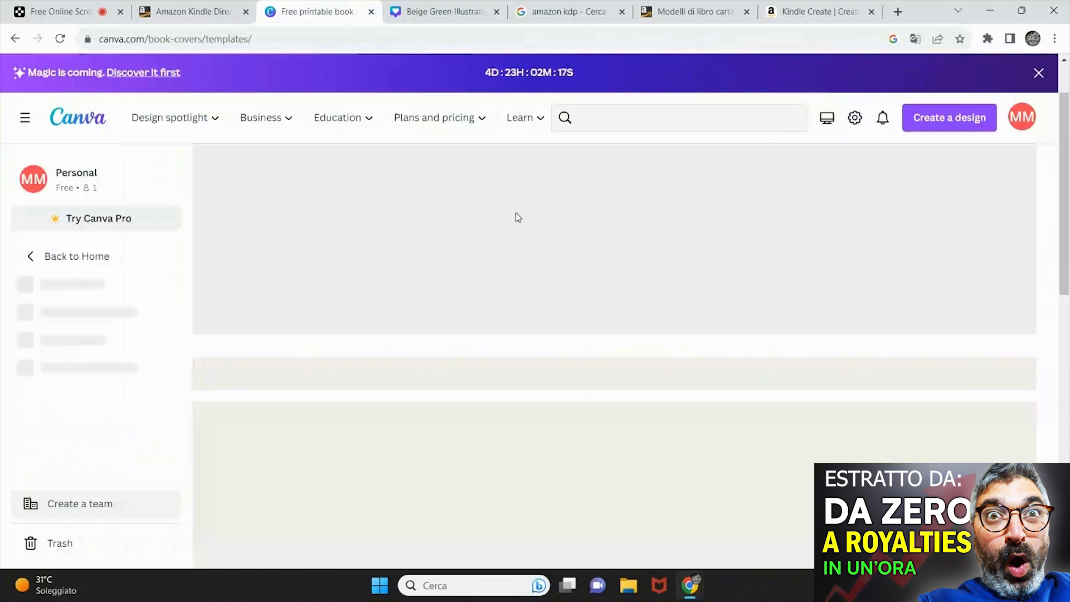
Step: Choose the Navy Modern Book Cover template and open it for customizing in the editor
scroll(585, 290, "down", 4)
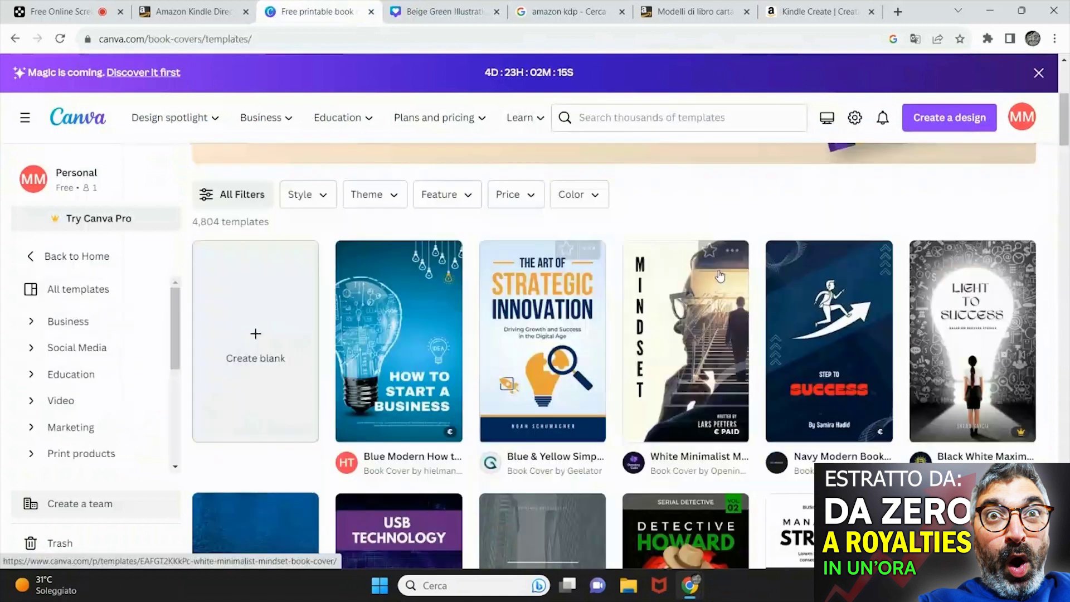
left_click(832, 360)
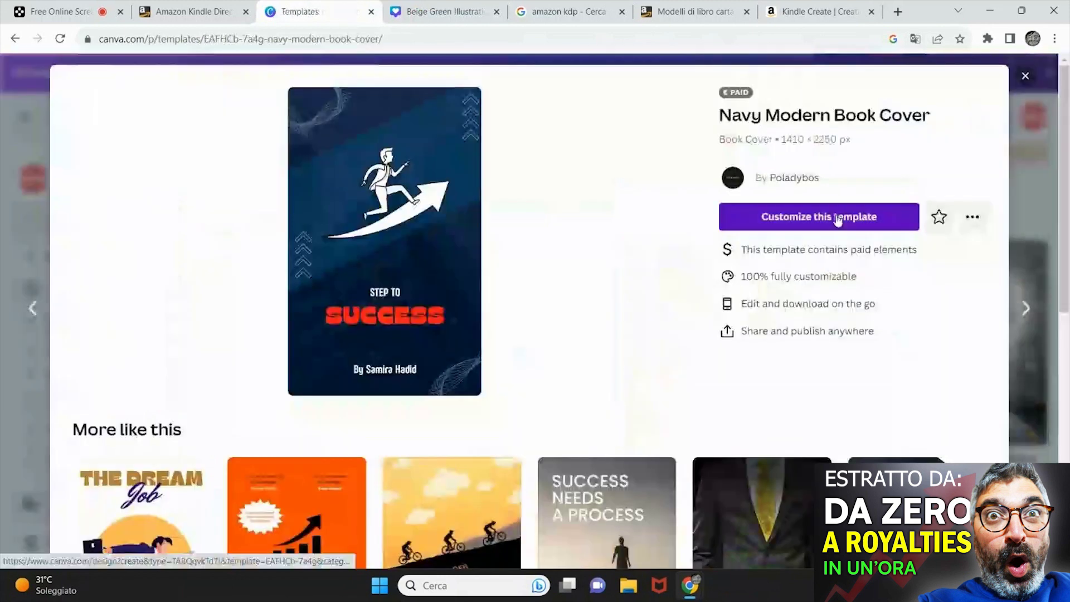
left_click(837, 219)
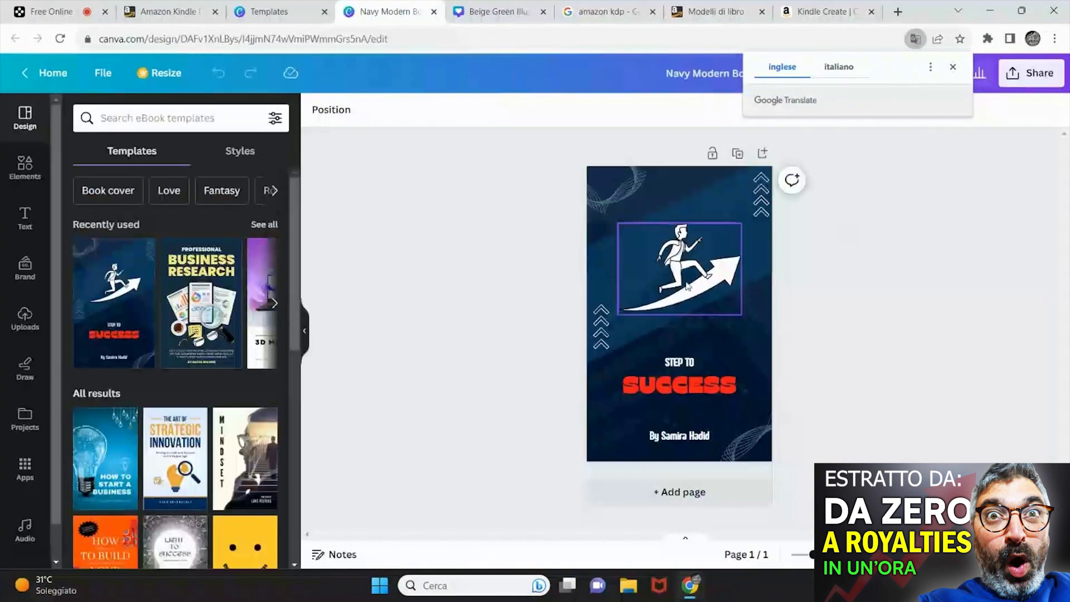
Step: Apply the Navy Green Modern Business Research Book Cover template and replace the "PROFESSIONAL" line with the author's full name
left_click(190, 311)
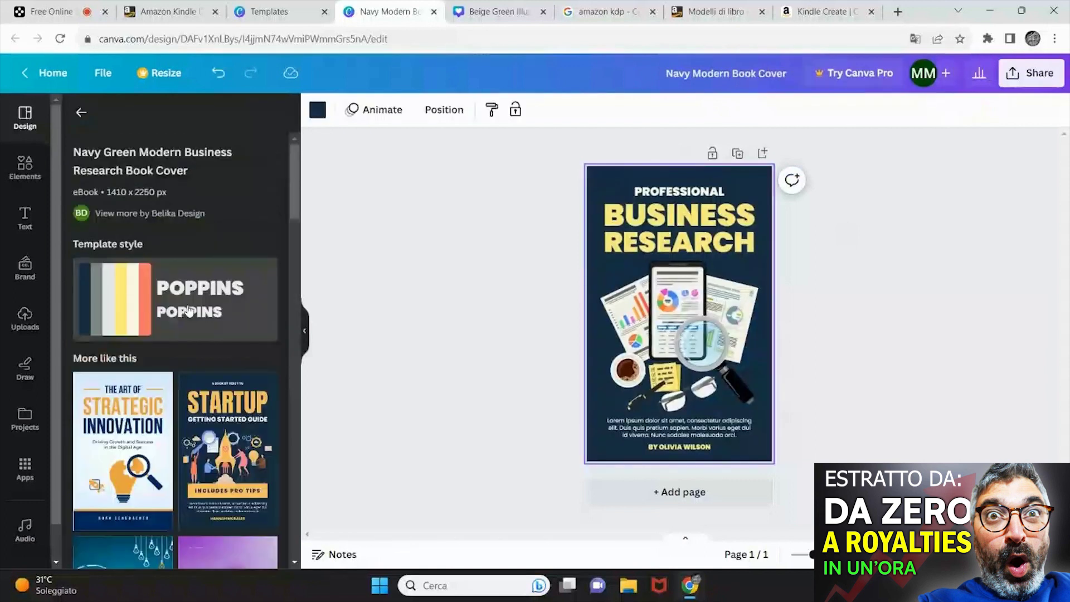
left_click(714, 189)
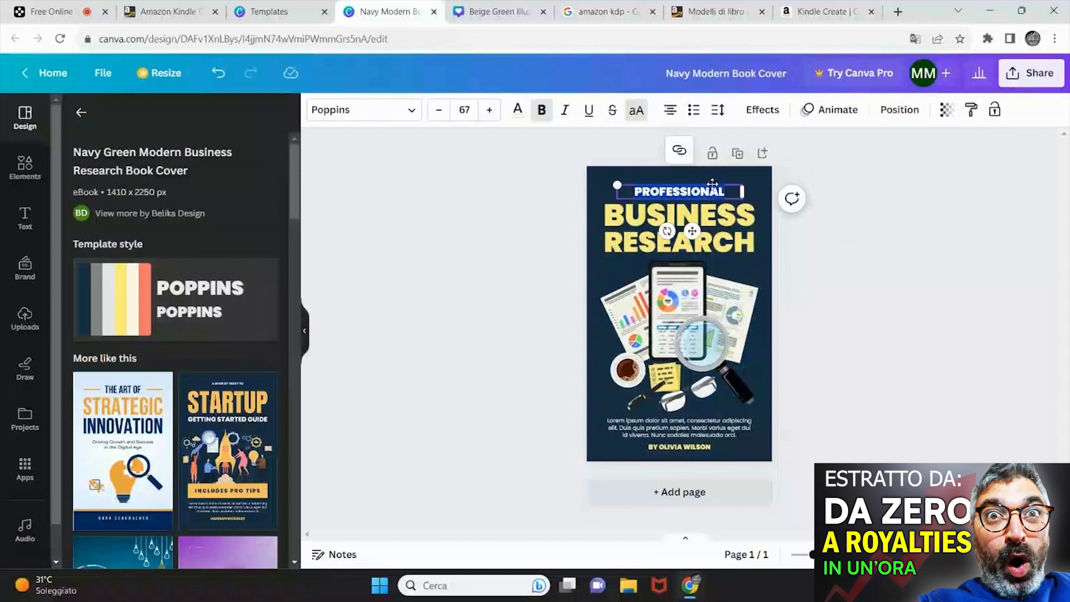
type("MICHELE PAGLIAL")
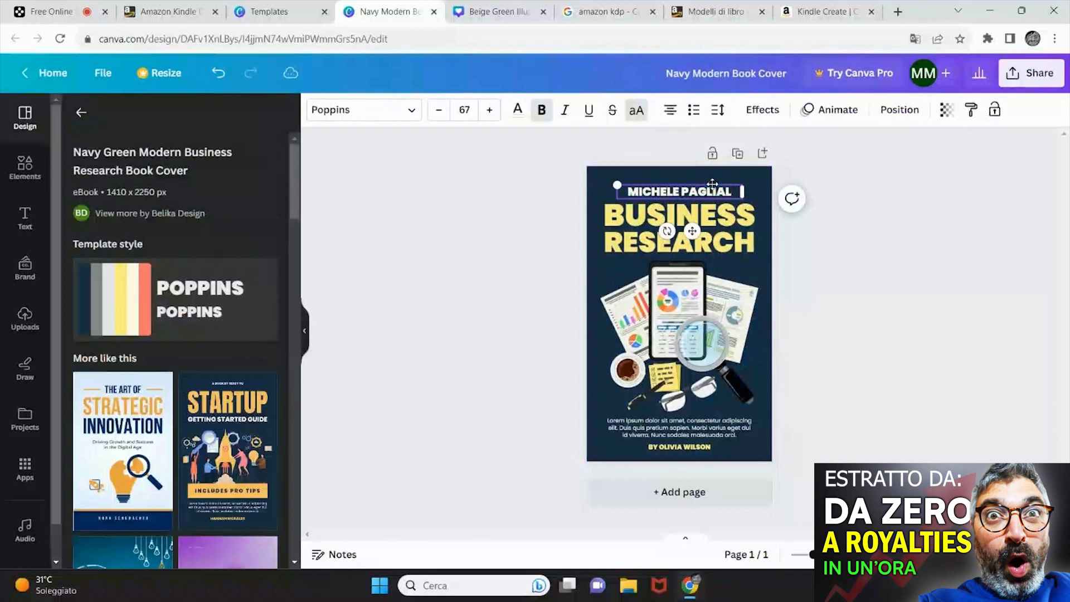
type("UNGA")
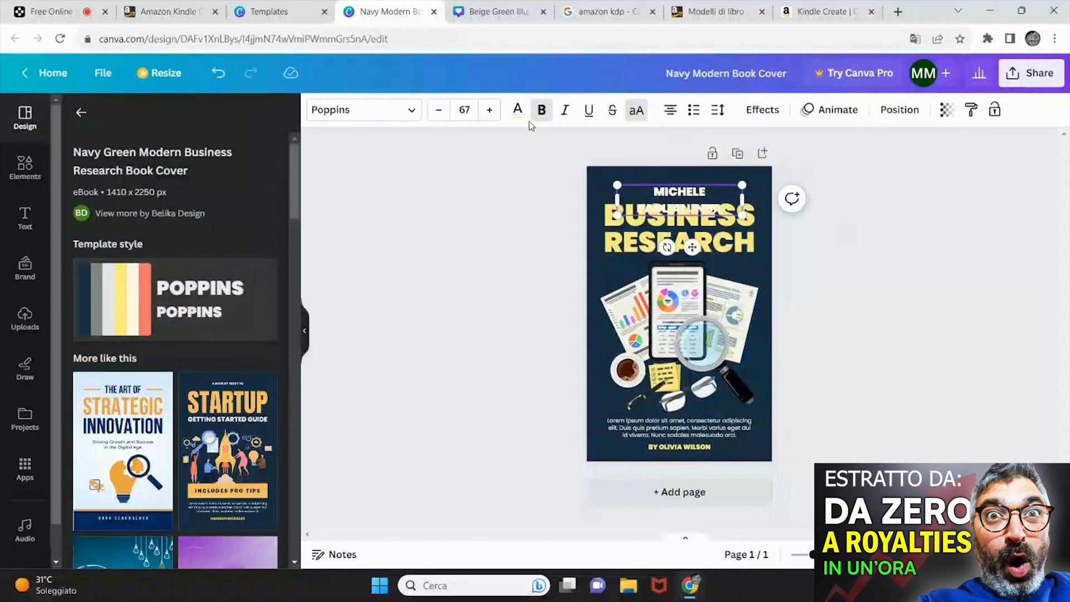
Step: Reduce the author name's font size to 58 and remove its bold formatting
left_click(440, 111)
left_click(440, 112)
left_click(440, 112)
left_click(441, 112)
left_click(440, 114)
left_click(441, 115)
left_click(440, 114)
left_click(440, 114)
left_click(440, 114)
left_click(537, 117)
left_click(539, 114)
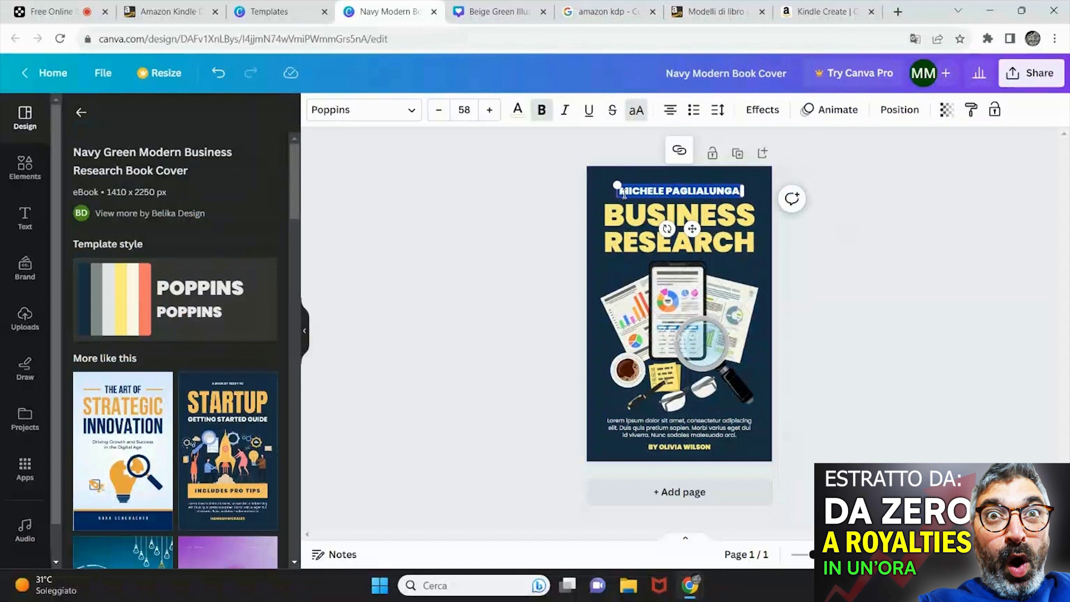
left_click(542, 111)
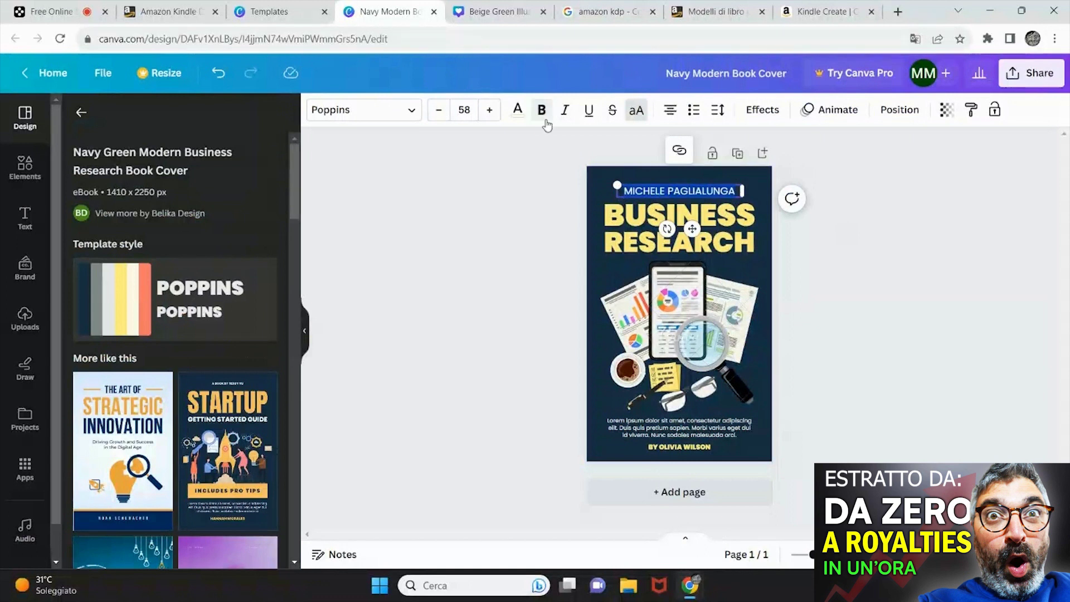
left_click(560, 204)
Step: Look through the open browser tabs and close the Canva Templates tab
key("ctrl+2")
key("ctrl+1")
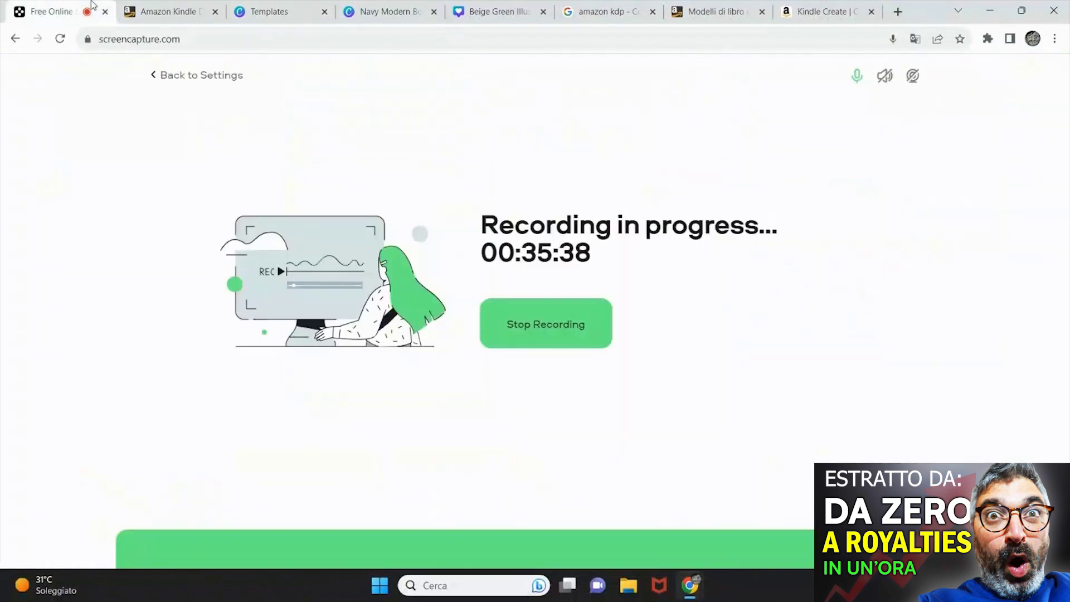
left_click(595, 5)
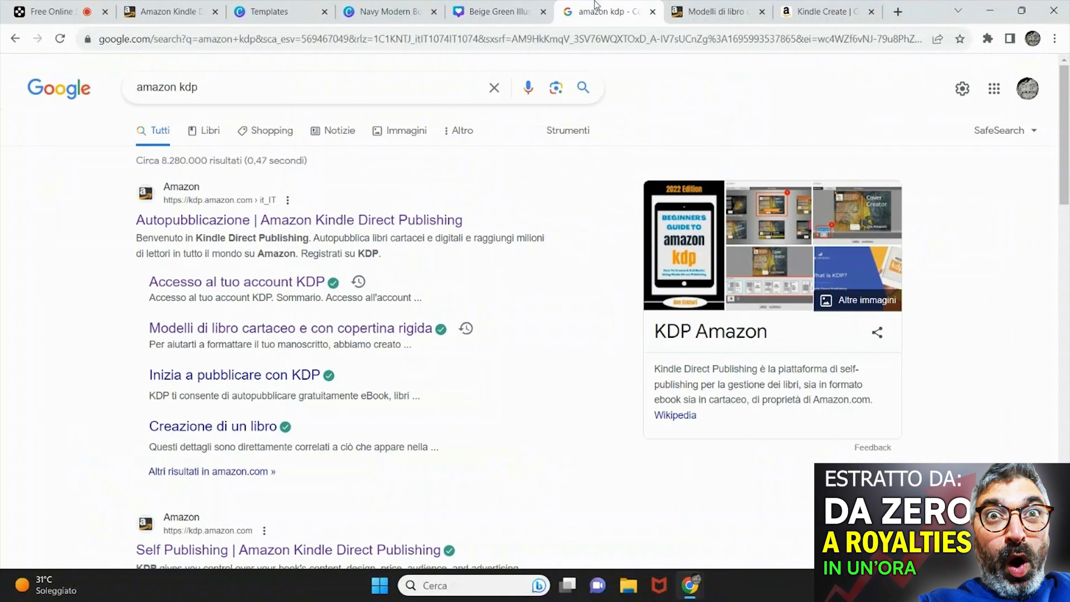
left_click(175, 7)
left_click(241, 5)
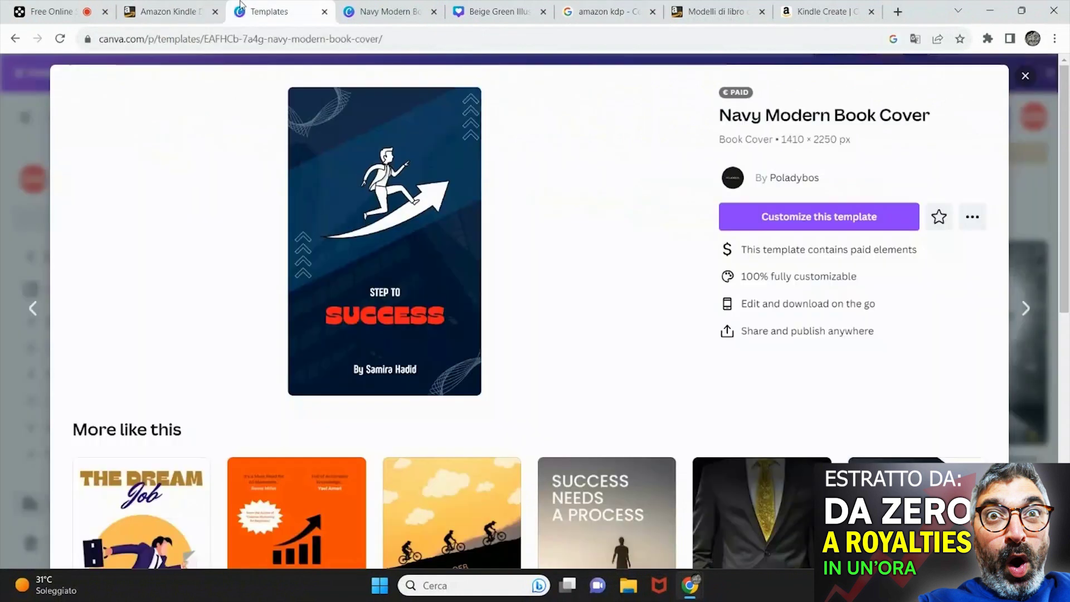
left_click(324, 12)
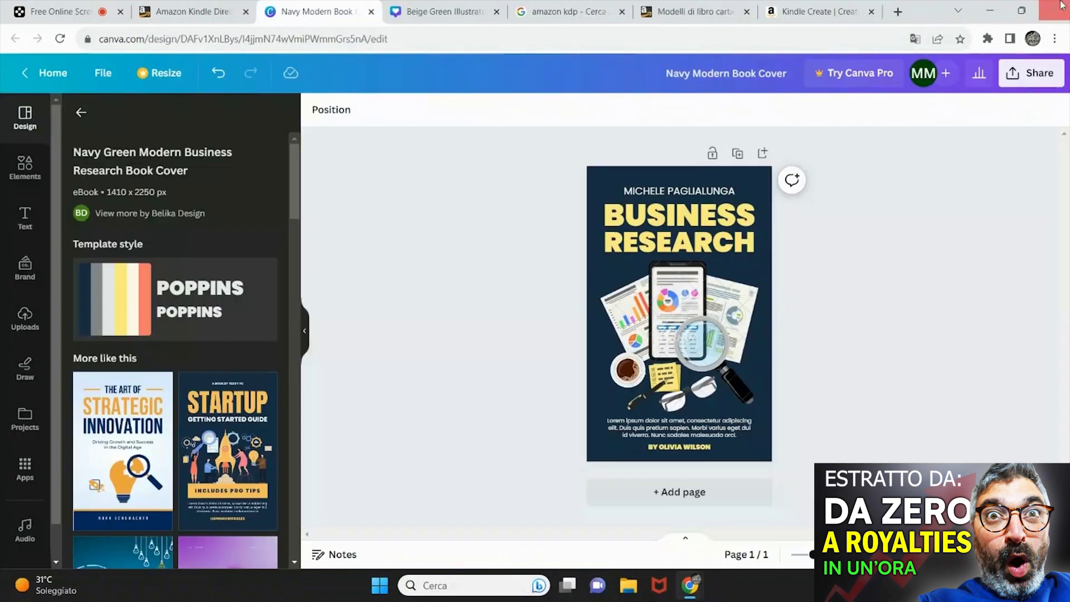
Step: Look up the ETF book's title on its desktop folder and return to the cover design in Canva
left_click(1062, 6)
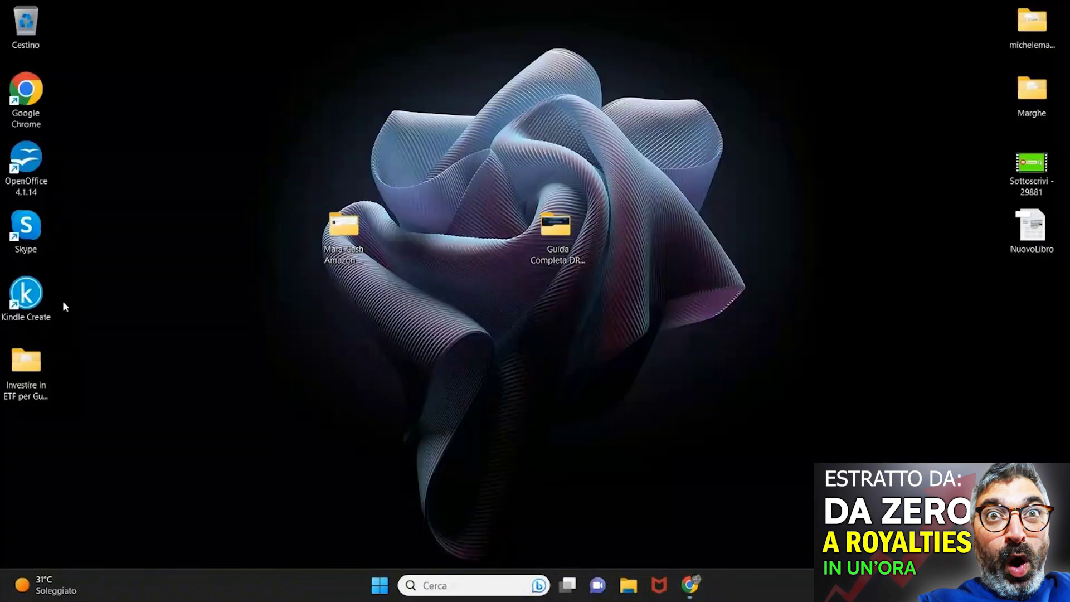
left_click(22, 386)
left_click(691, 584)
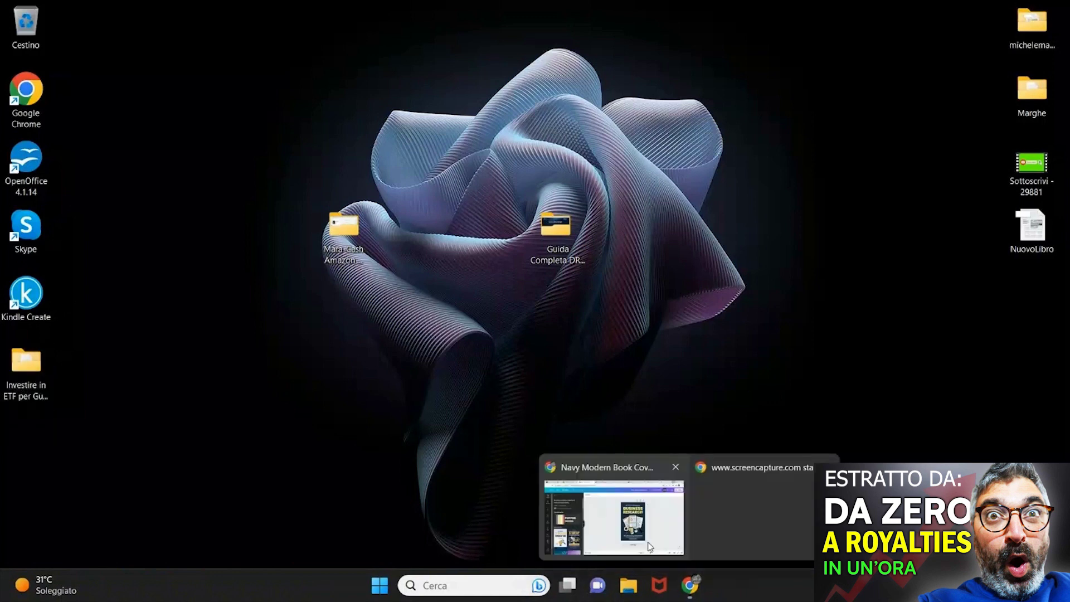
left_click(649, 546)
Step: Replace the "BUSINESS" title line on the cover with "10.000€"
type("1")
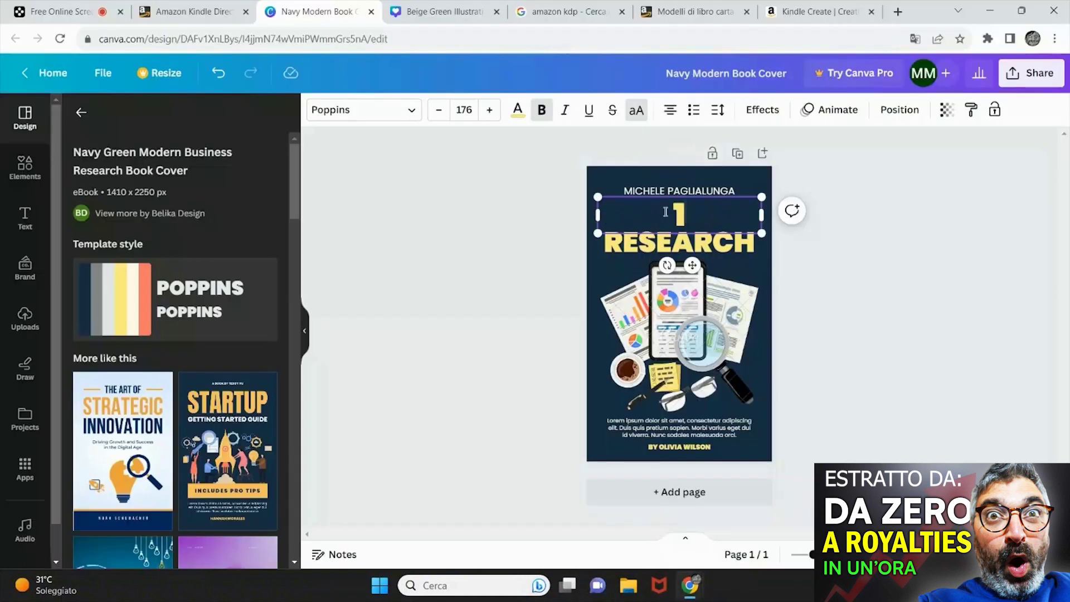
type("0.000")
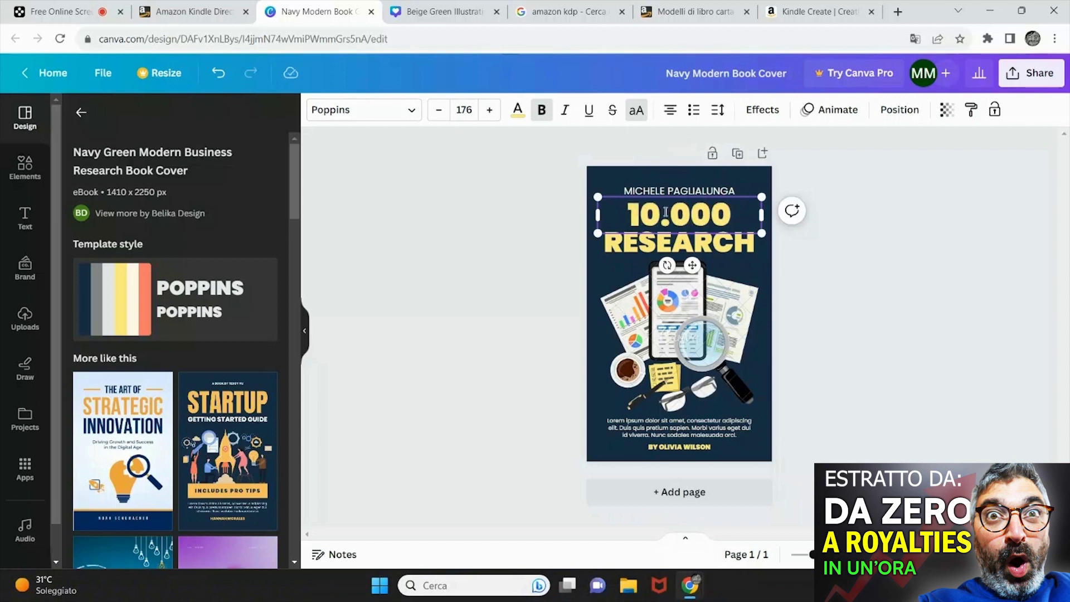
type("€")
Step: Replace the "RESEARCH" title line on the cover with "CON GLI ETF"
double_click(714, 255)
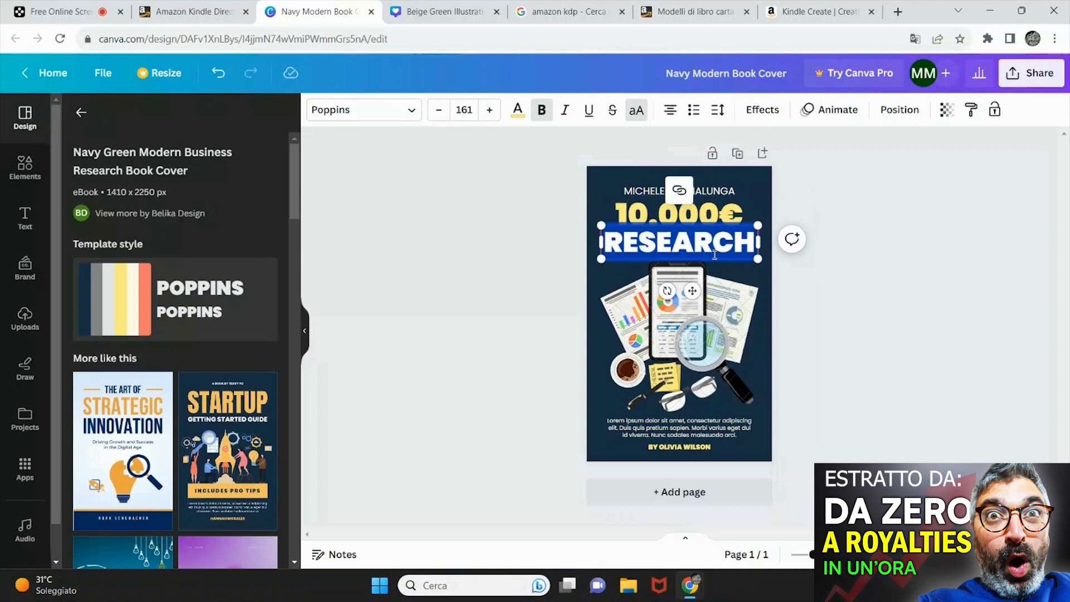
type("CON")
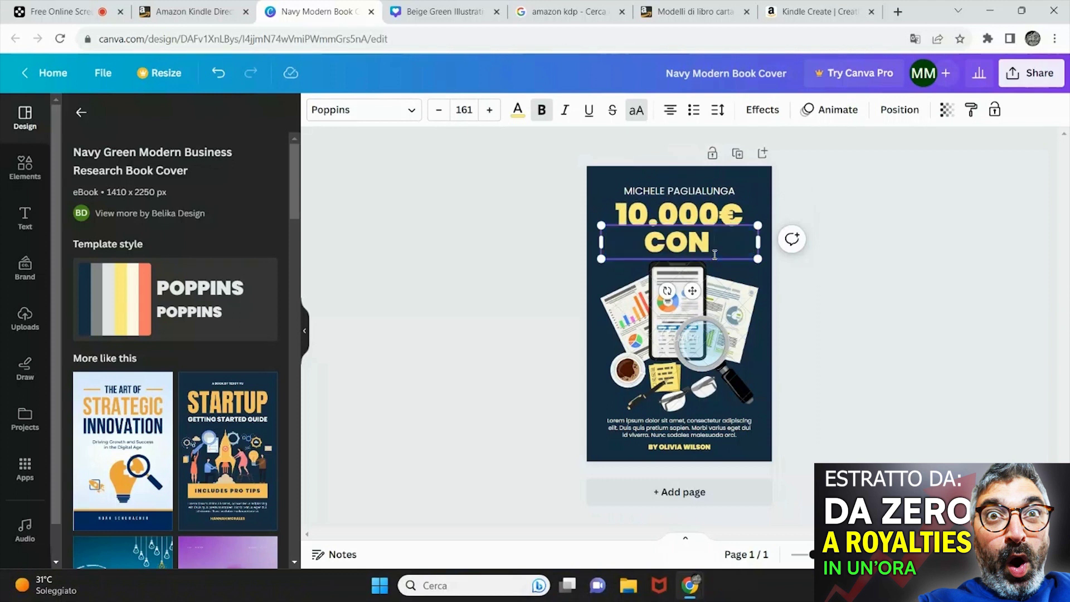
type(" ETF")
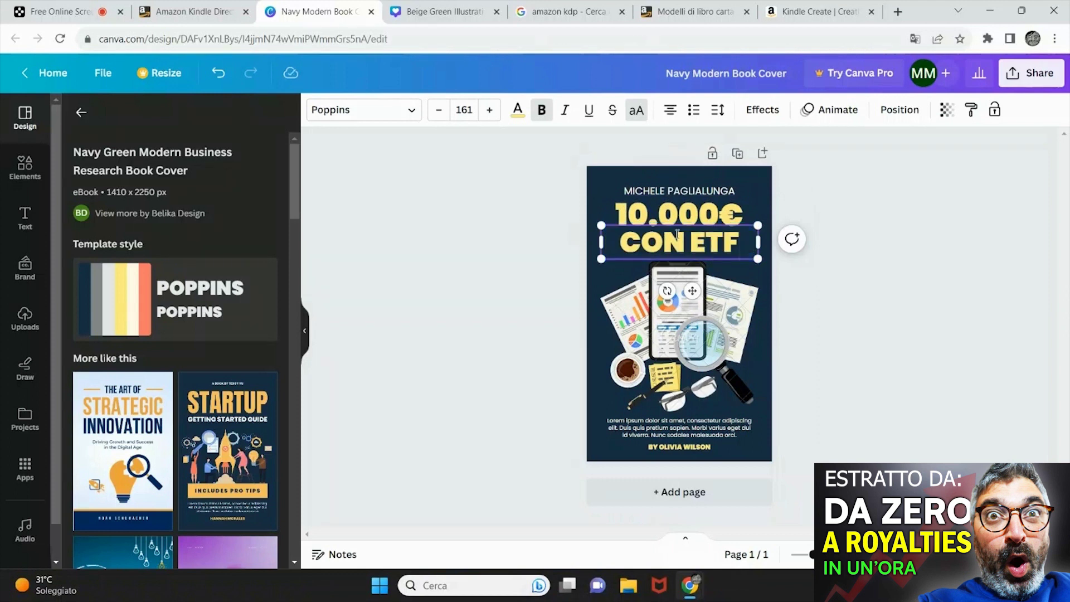
left_click(692, 241)
type("GLI")
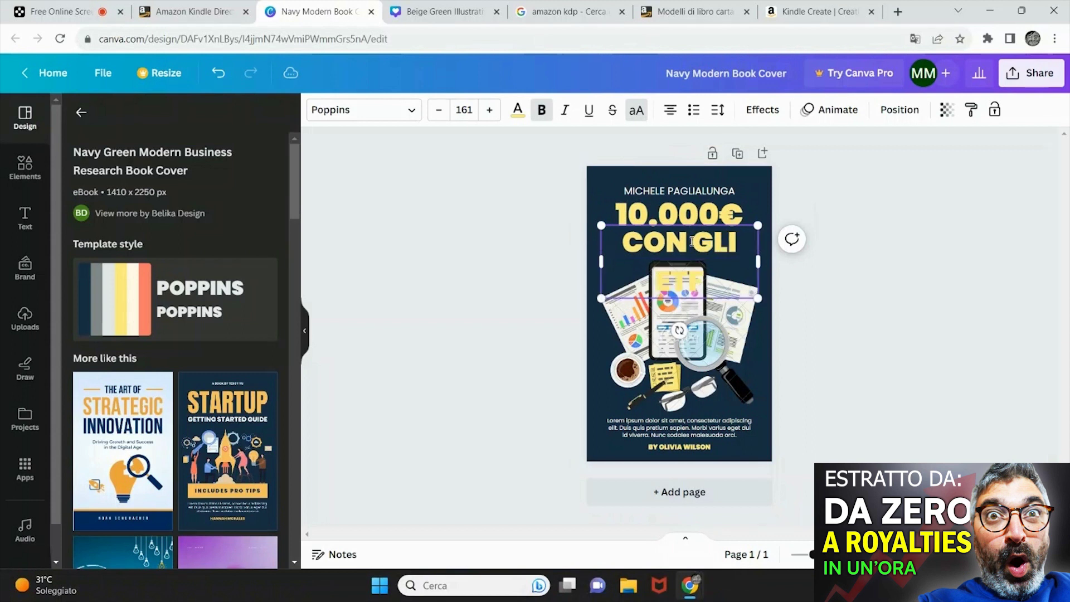
Step: Reduce the font size of the "CON GLI ETF" line to 132 so it fits on one line
left_click(445, 114)
left_click(445, 114)
left_click(446, 113)
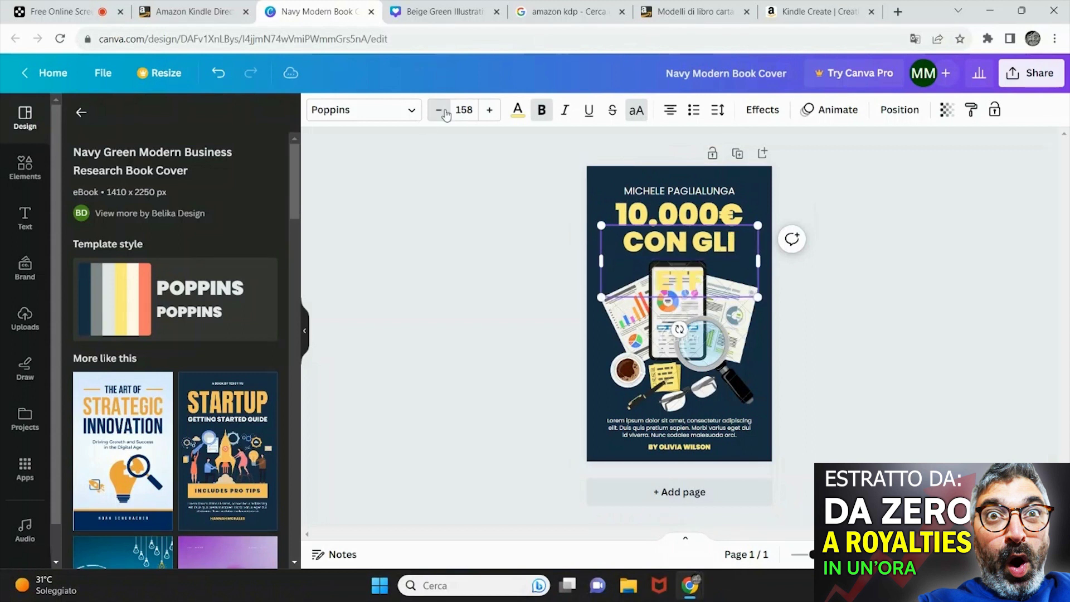
left_click(445, 113)
left_click(445, 114)
left_click(446, 114)
left_click(445, 114)
left_click(445, 114)
left_click(446, 114)
left_click(445, 114)
left_click(445, 114)
left_click(445, 114)
left_click(445, 113)
left_click(445, 114)
left_click(445, 114)
left_click(445, 114)
left_click(445, 114)
left_click(445, 113)
left_click(445, 114)
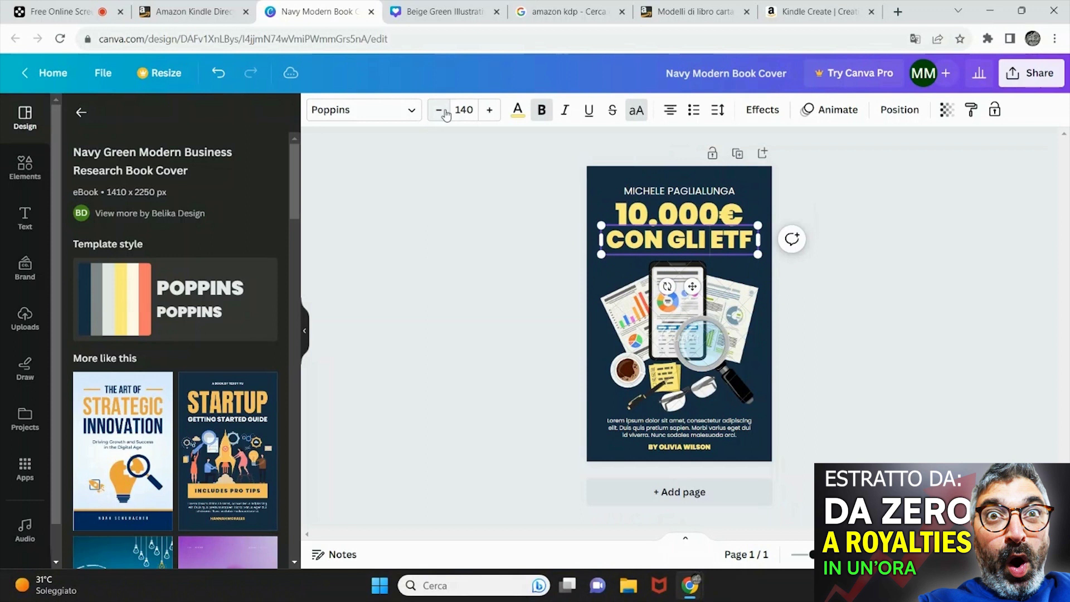
left_click(445, 114)
left_click(446, 113)
left_click(445, 114)
left_click(445, 114)
left_click(445, 113)
left_click(445, 114)
left_click(445, 113)
left_click(446, 114)
Step: Increase the font size of the "10.000€" title line to 189
left_click(741, 208)
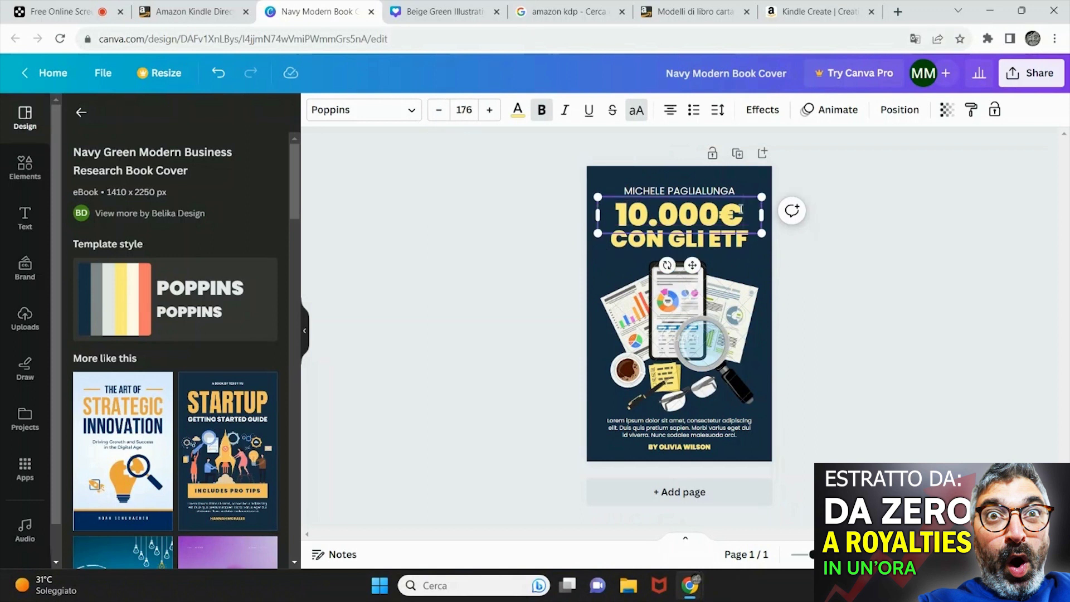
left_click(492, 116)
left_click(493, 116)
left_click(492, 116)
left_click(492, 116)
left_click(492, 115)
left_click(493, 115)
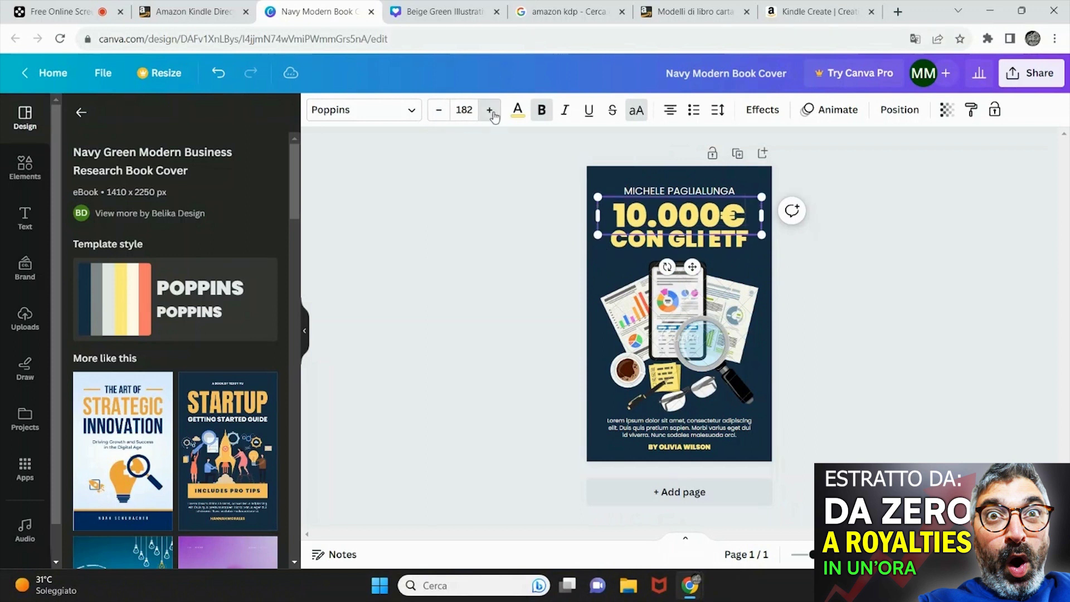
left_click(492, 115)
left_click(493, 115)
left_click(493, 115)
left_click(493, 115)
left_click(492, 115)
left_click(493, 115)
left_click(493, 115)
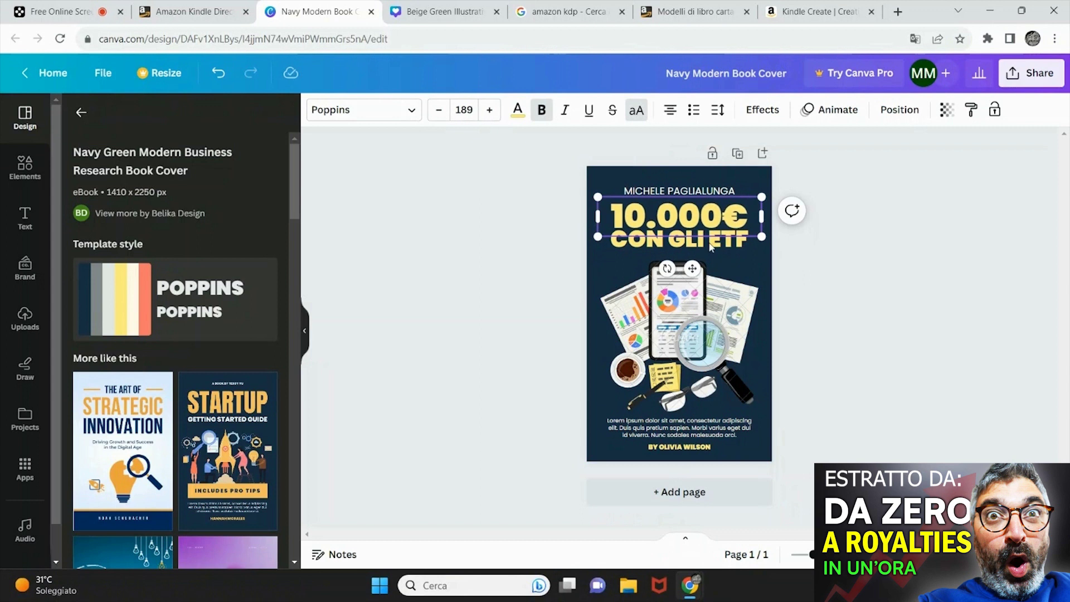
Step: Change the text color of the "CON GLI ETF" line to white
left_click(711, 242)
left_click(517, 110)
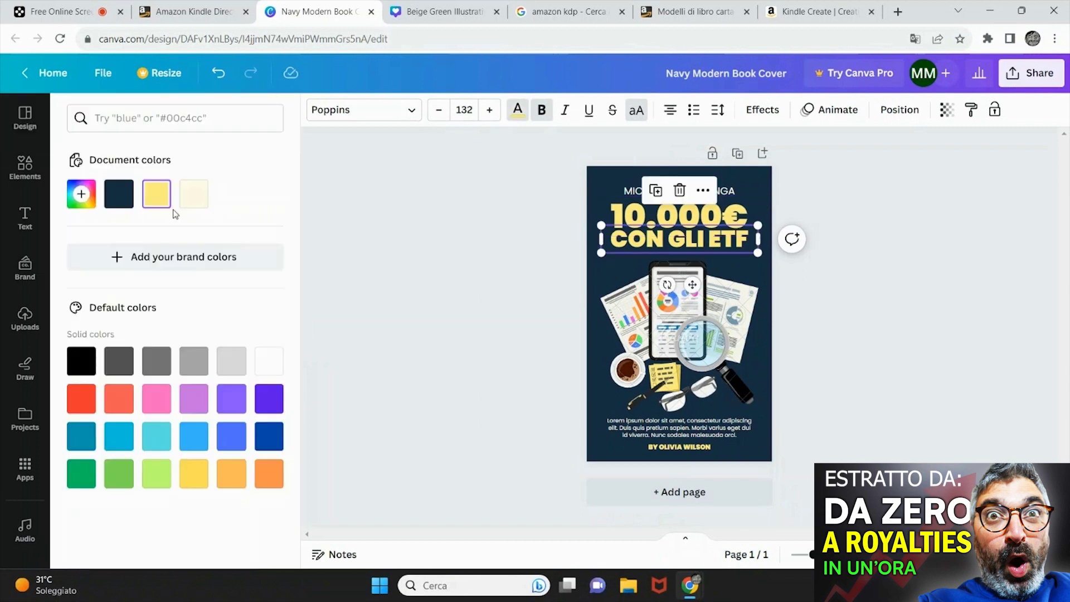
left_click(268, 360)
left_click(479, 300)
Step: Move the "10.000€" line slightly up and give its text the custom bright yellow #FFED00
left_click_drag(739, 216, 743, 211)
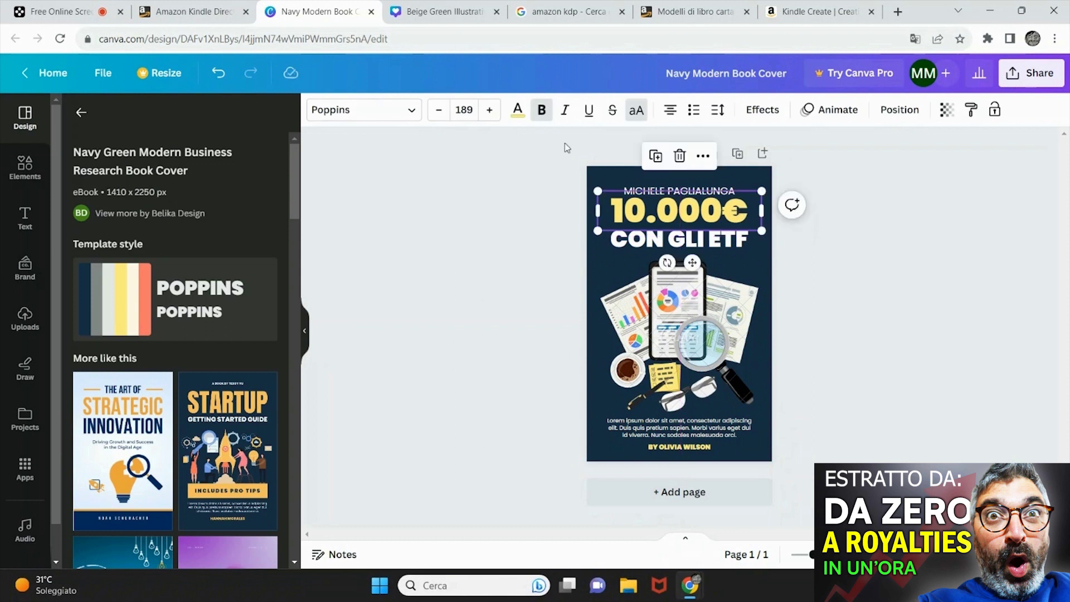
left_click(518, 110)
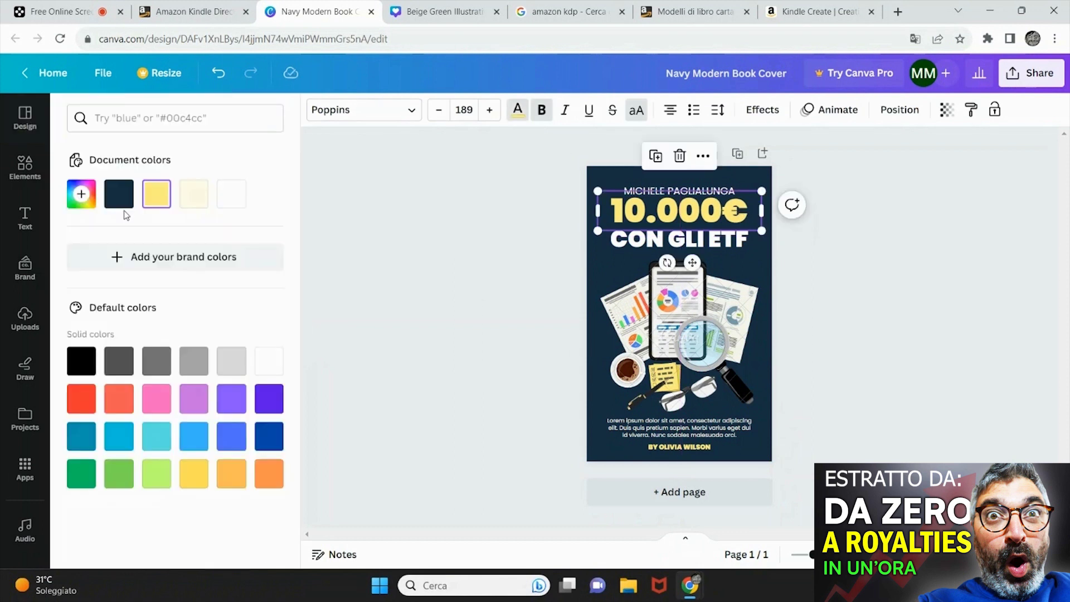
left_click(81, 194)
left_click_drag(213, 239, 408, 180)
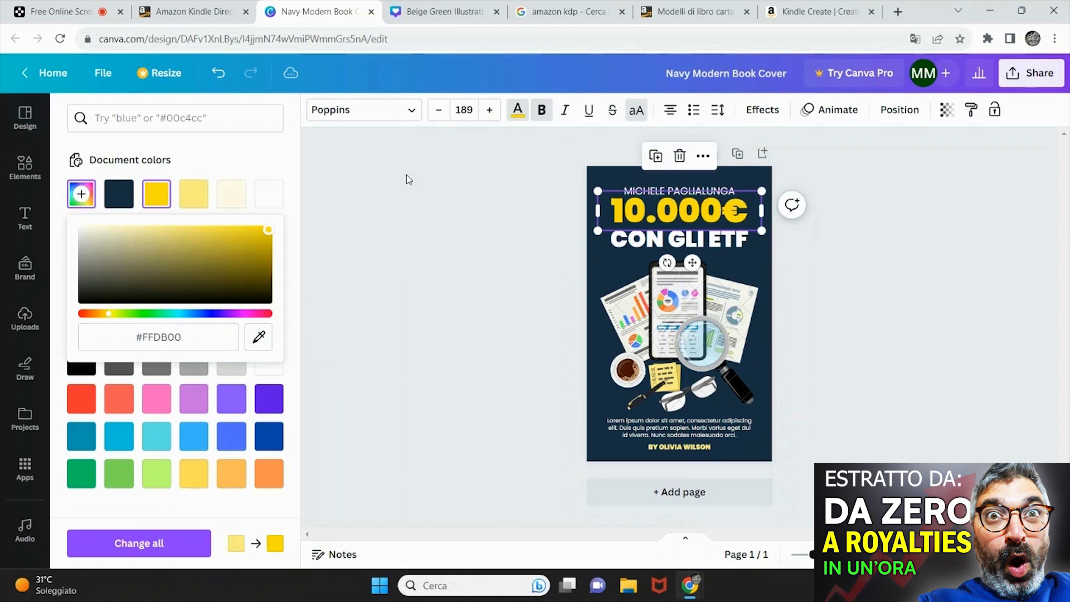
left_click(111, 314)
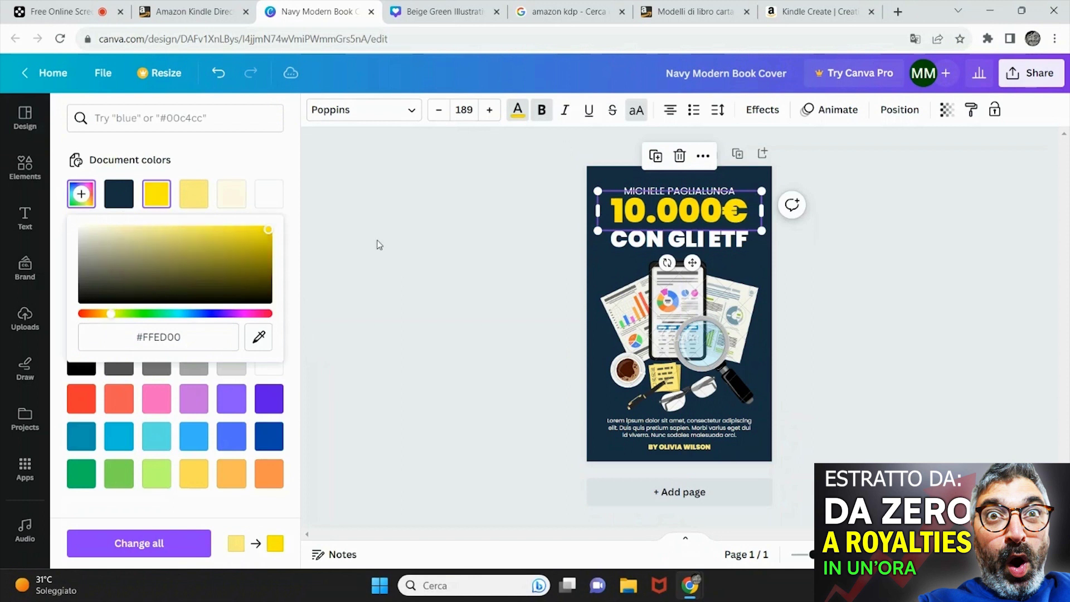
Step: Shift the "10.000€" line slightly down, closer to "CON GLI ETF", and deselect it
left_click(769, 219)
left_click(751, 216)
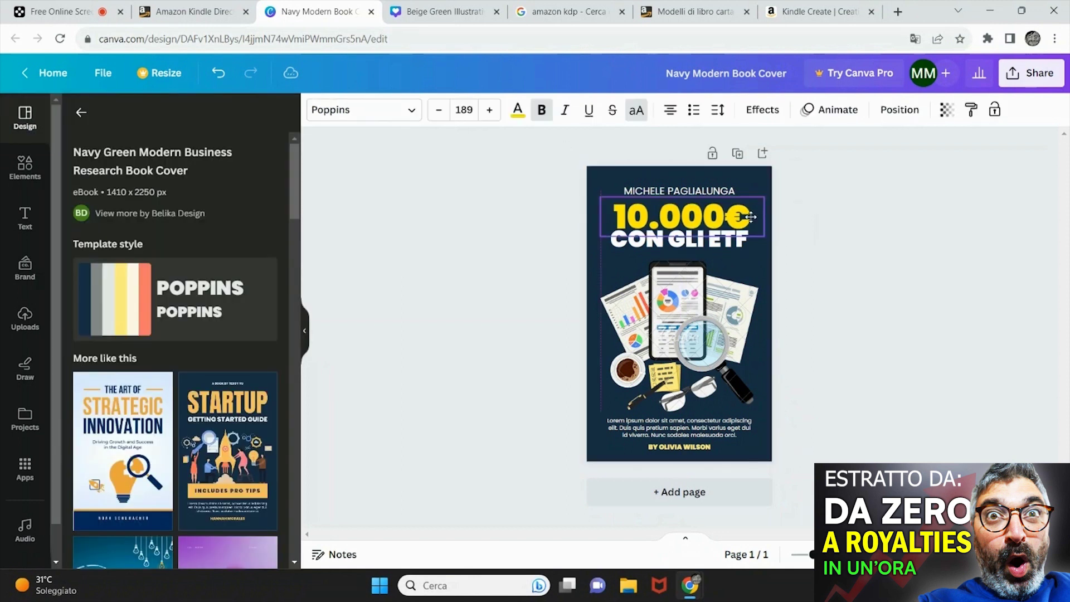
key("Escape")
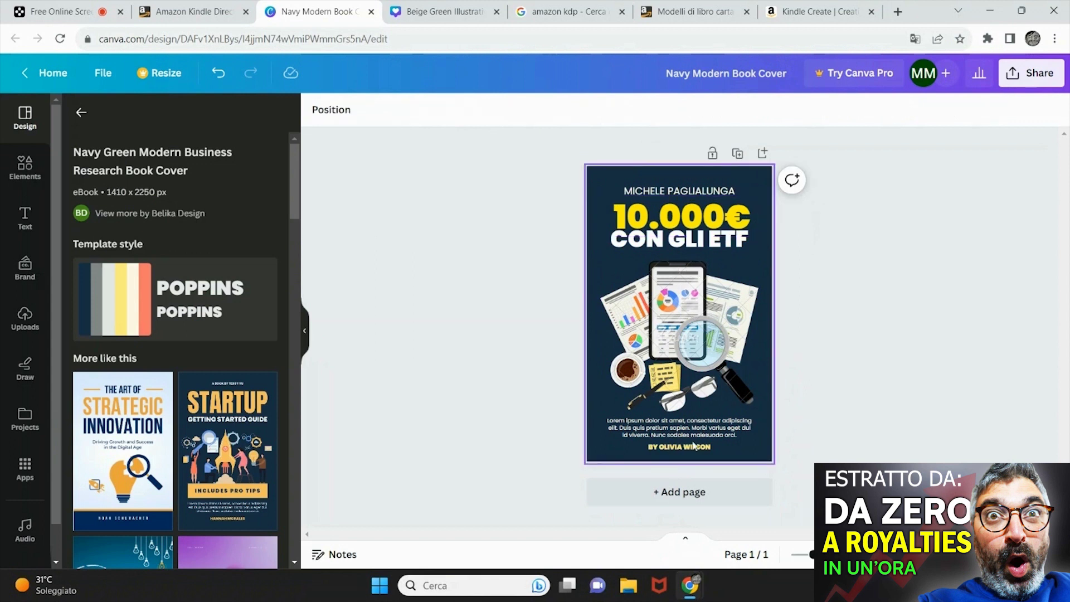
Step: Delete the template's sample author byline below the placeholder paragraph
left_click(705, 434)
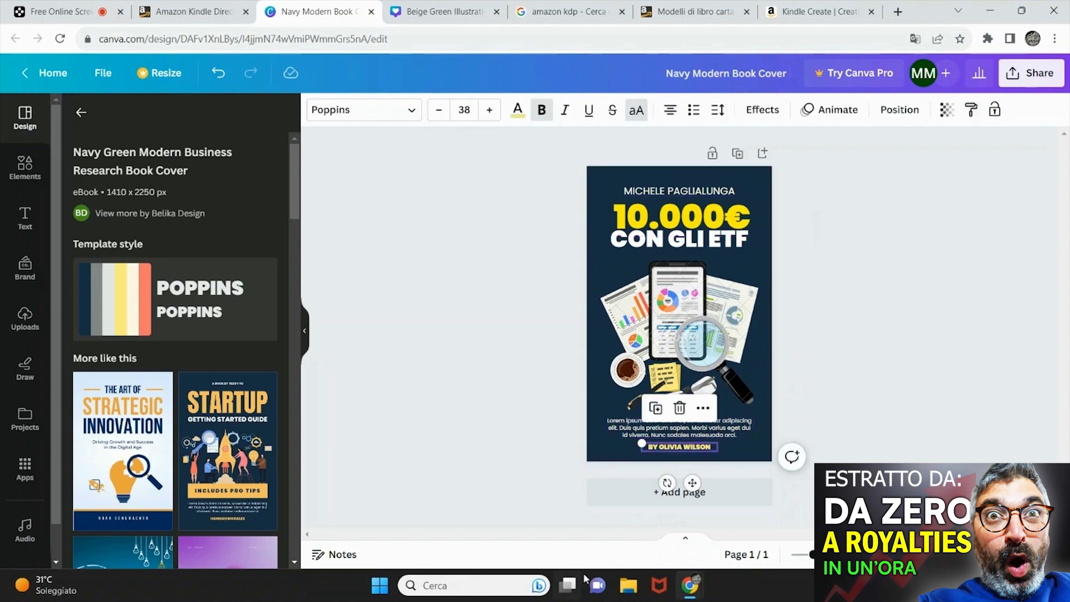
key("Delete")
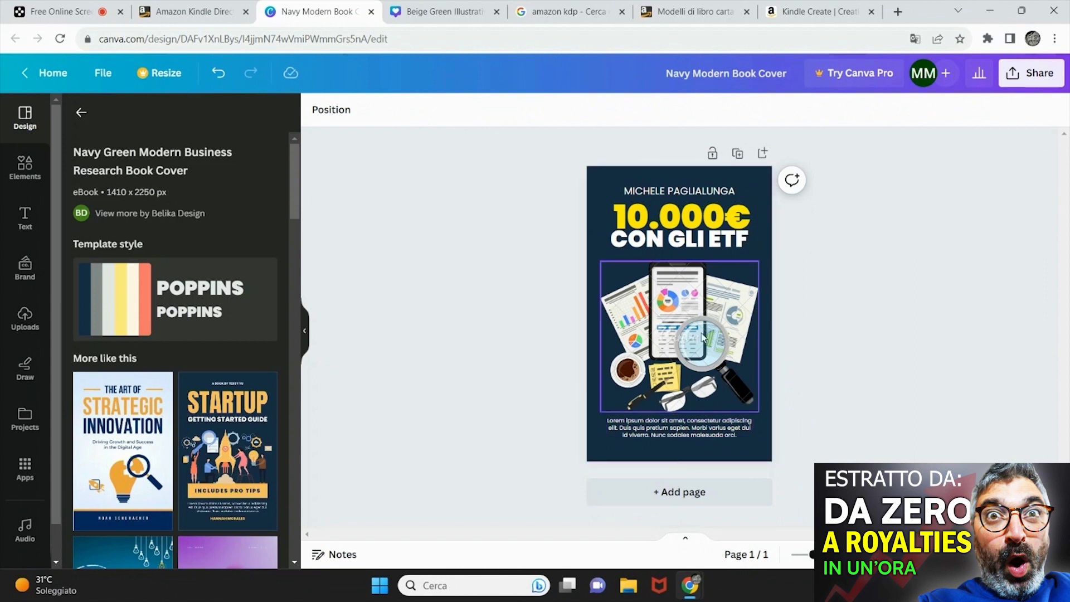
Step: View the watermark removal offer for the cover's premium illustration and close it
left_click(709, 291)
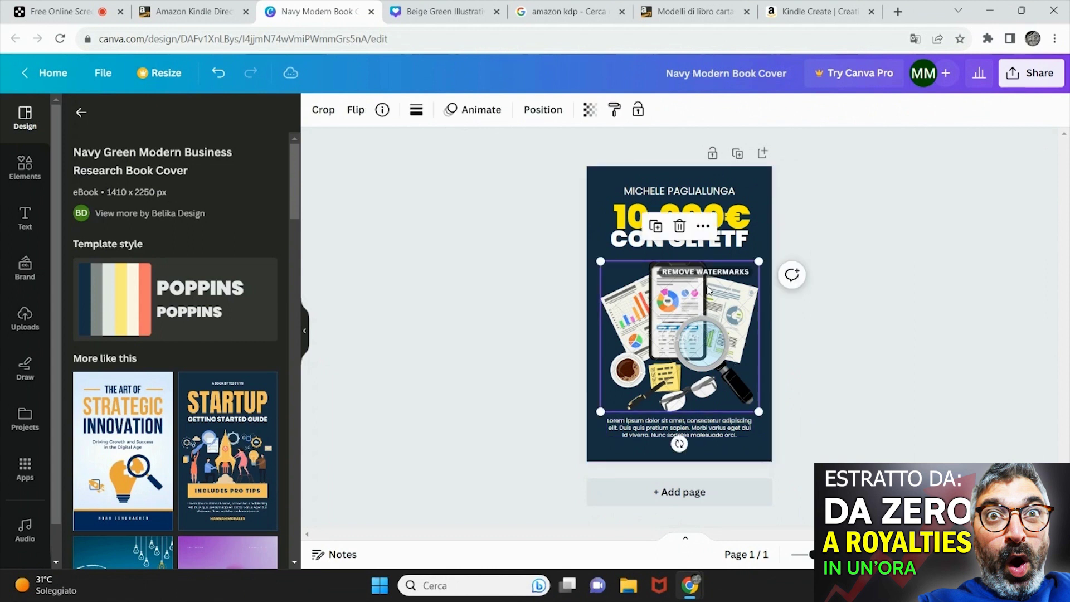
left_click(711, 272)
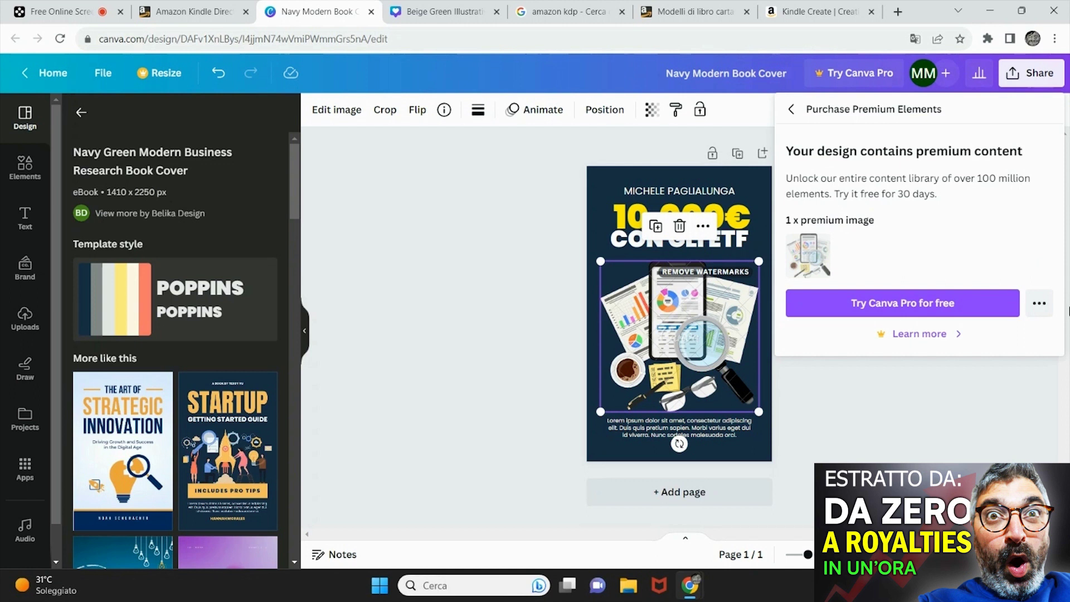
left_click(1003, 360)
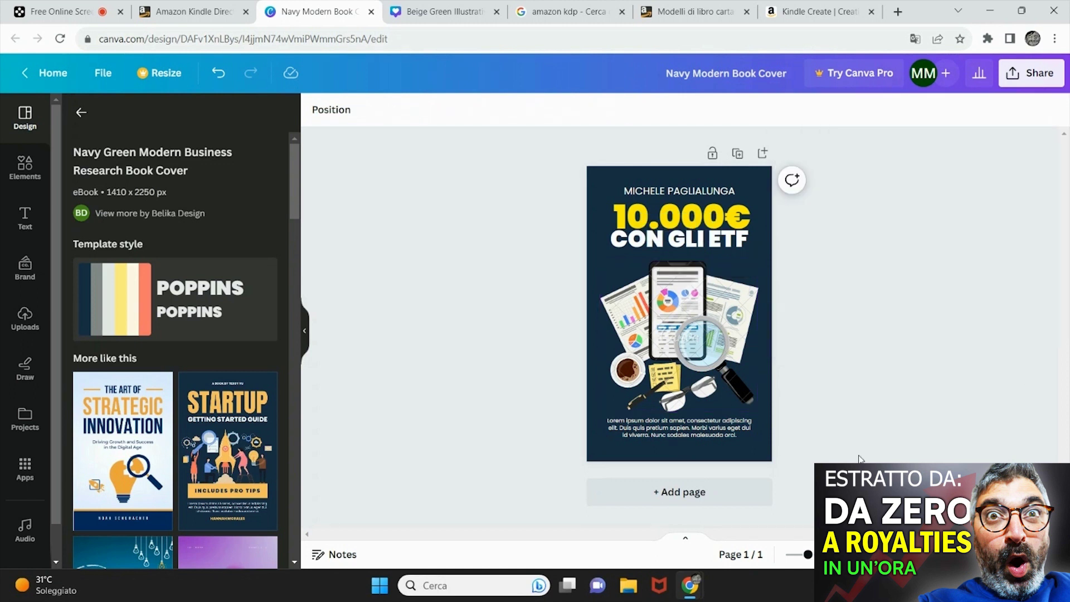
Step: Copy the desktop book folder's name and replace the cover's placeholder paragraph with "Investire in ETF per Guadagnare 10.000€ All'Anno_KC"
left_click(1066, 6)
left_click(26, 393)
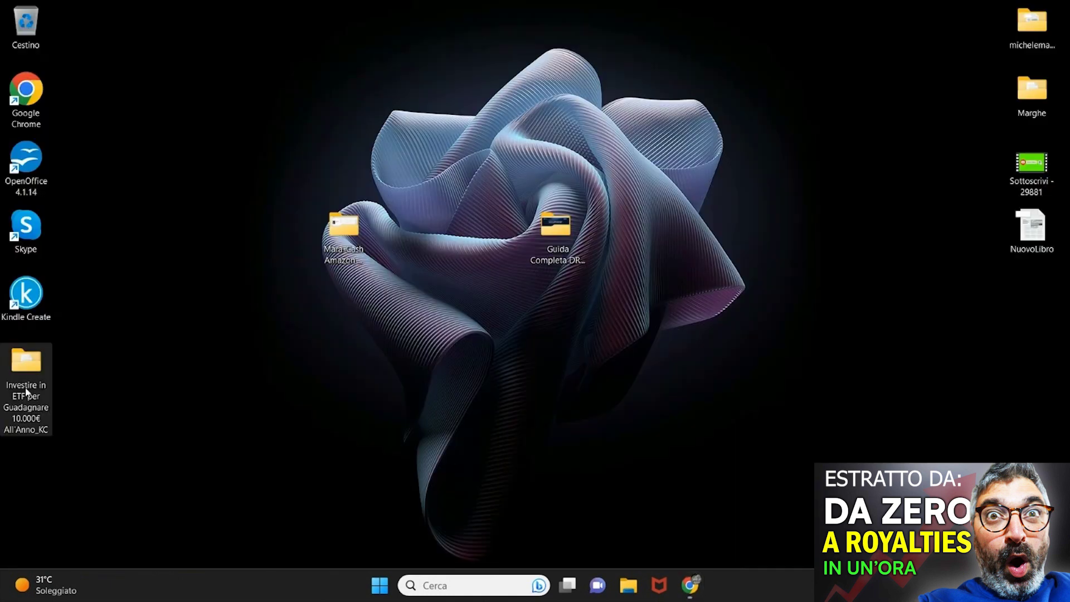
right_click(26, 393)
left_click(54, 380)
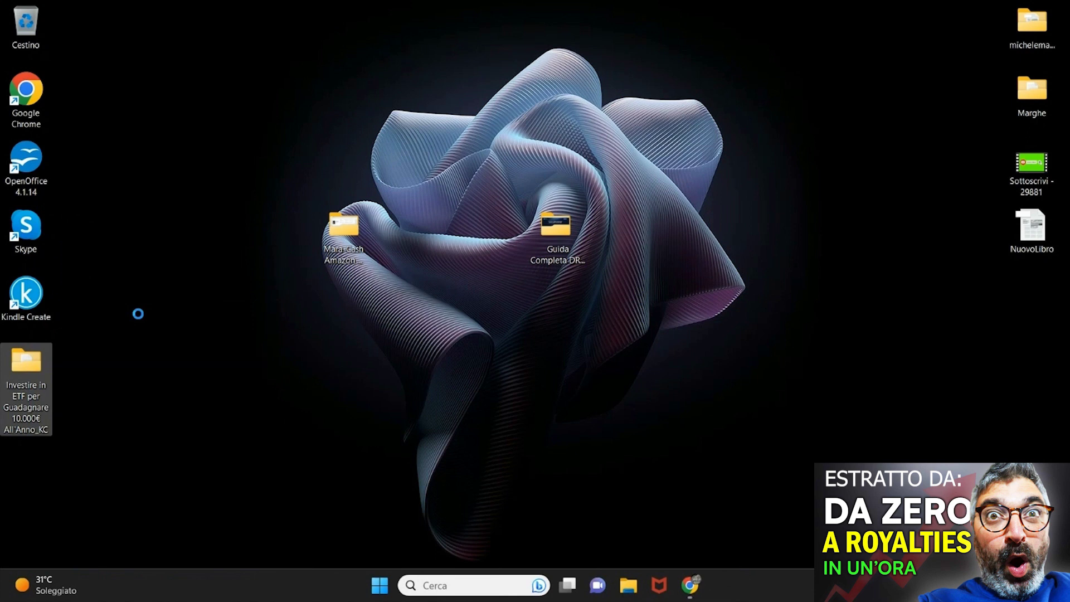
left_click_drag(357, 348, 375, 351)
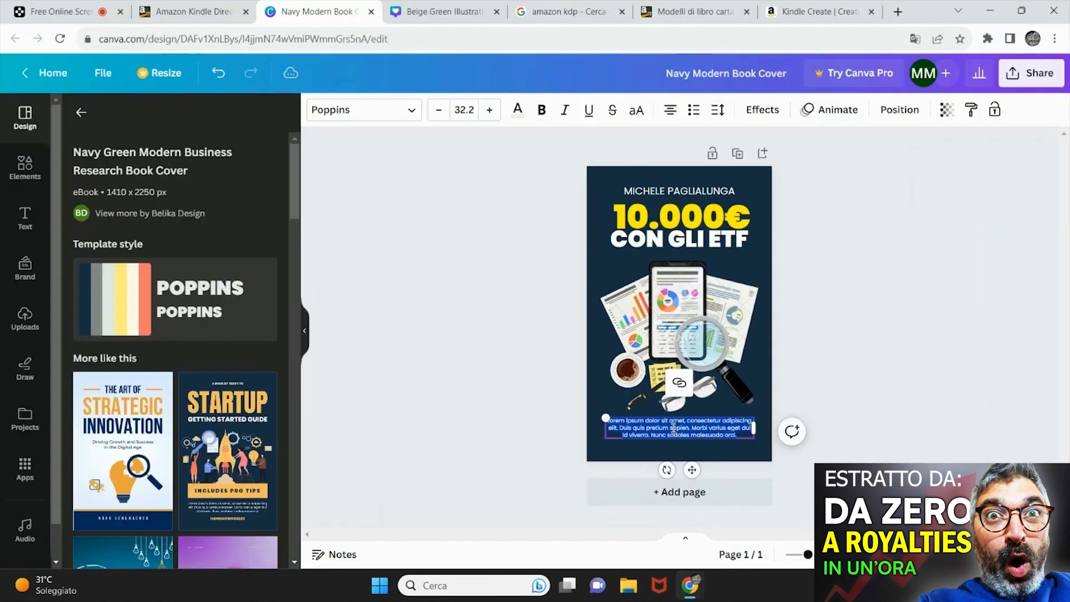
type("Investire in ETF per Guadagnare 10.000€ All'Anno_KC")
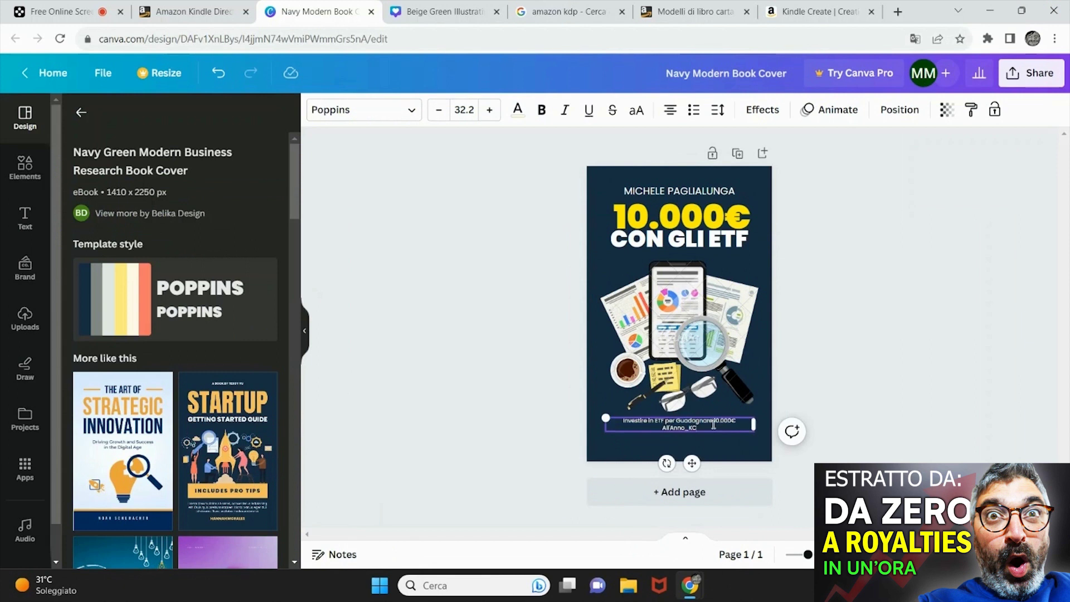
left_click(838, 436)
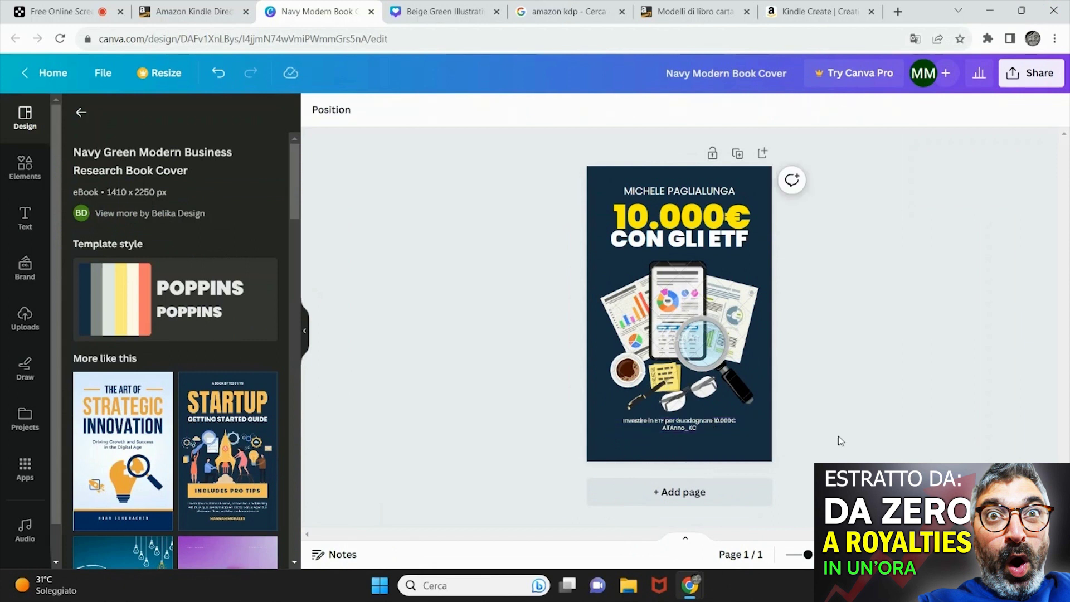
Step: Delete the cover's premium illustration and search the elements for "finance", limited to graphics
left_click(722, 312)
key("Delete")
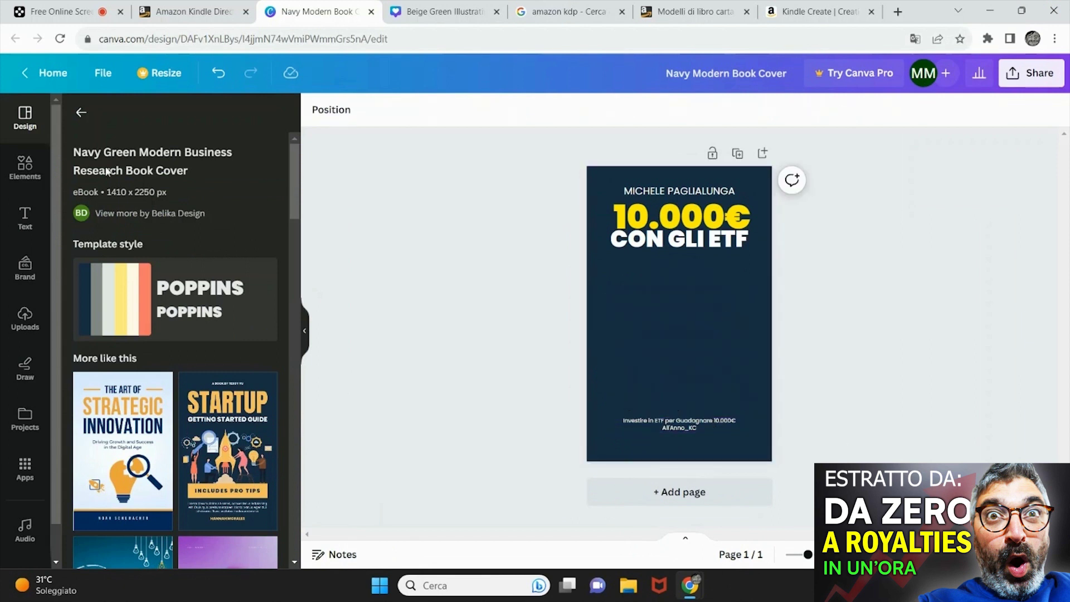
left_click(25, 166)
left_click(172, 119)
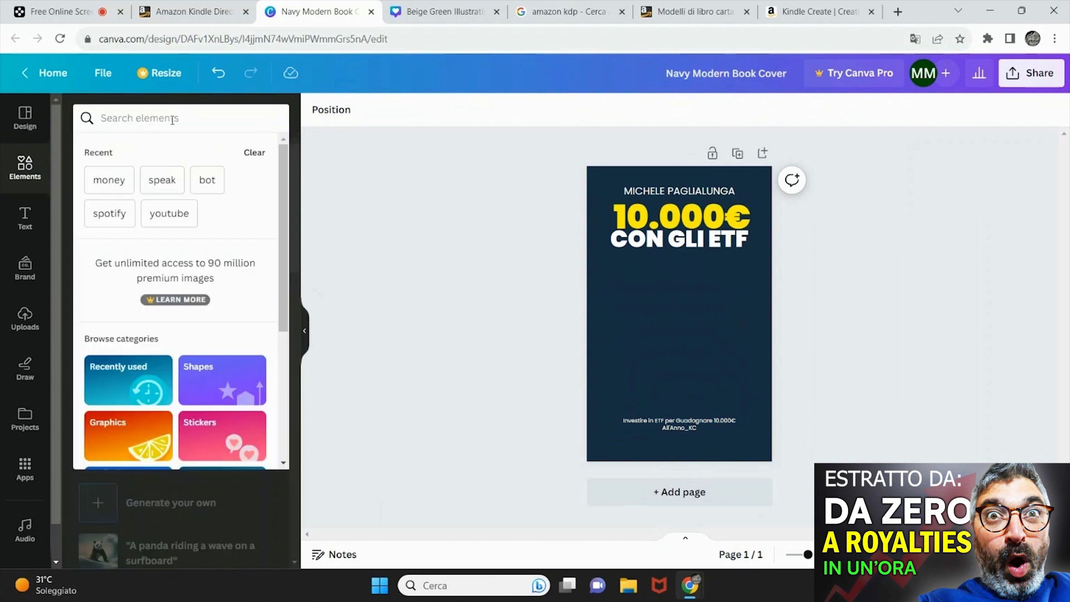
type("finance")
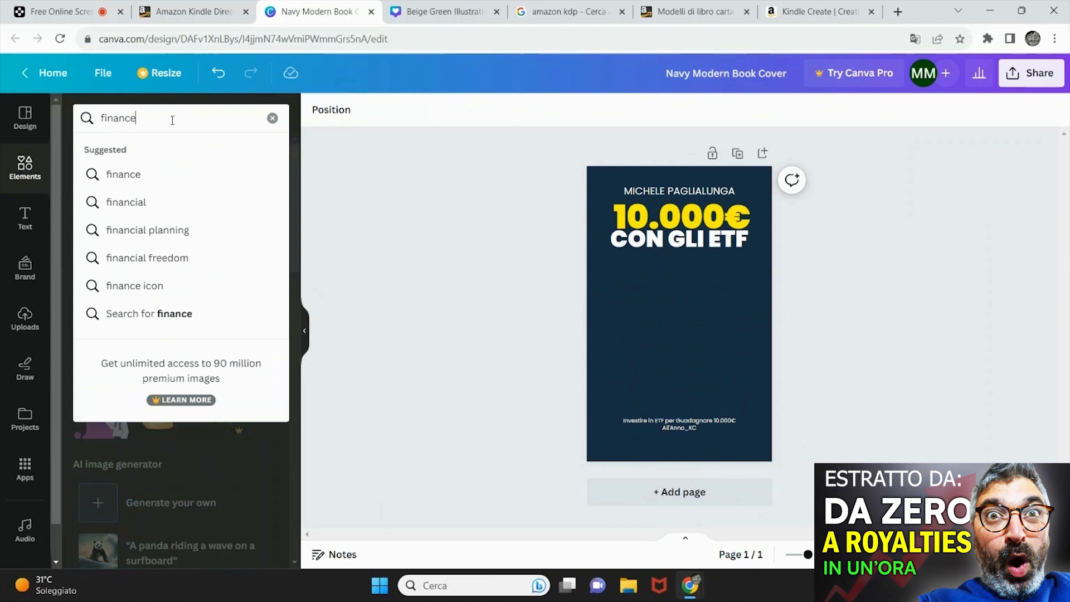
key("Return")
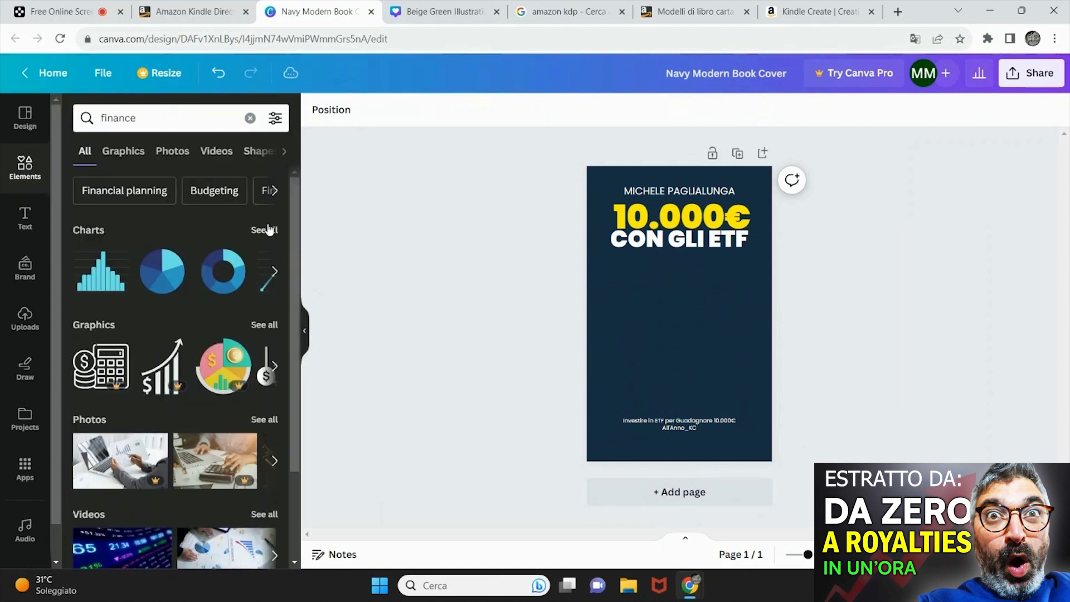
left_click(117, 152)
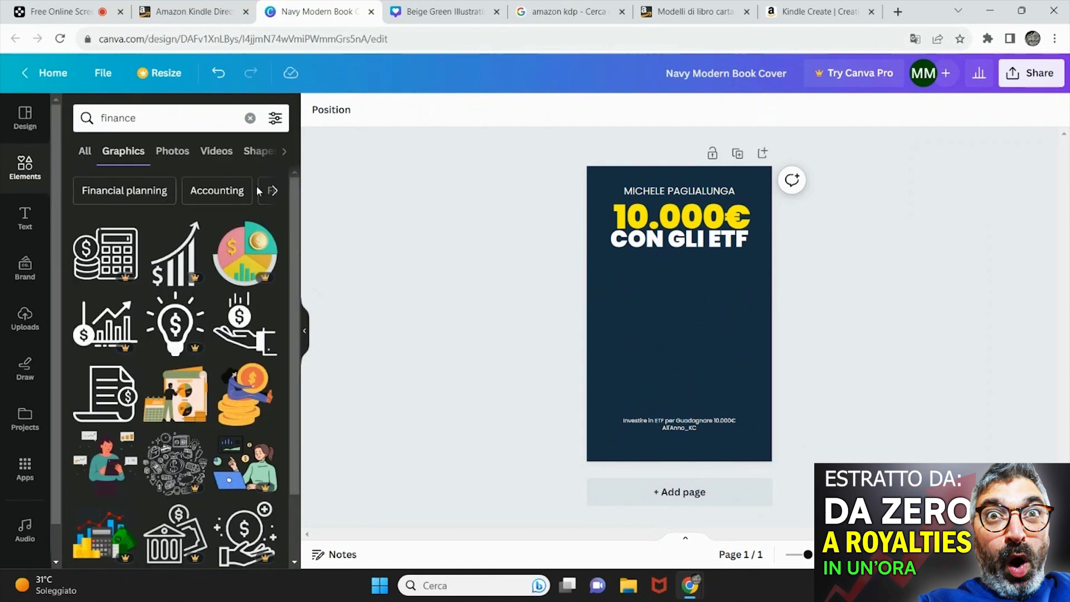
Step: Add the illustration of people with charts and coin stacks, enlarge it, and center it between the title and the subtitle
scroll(258, 191, "down", 2)
scroll(285, 359, "down", 2)
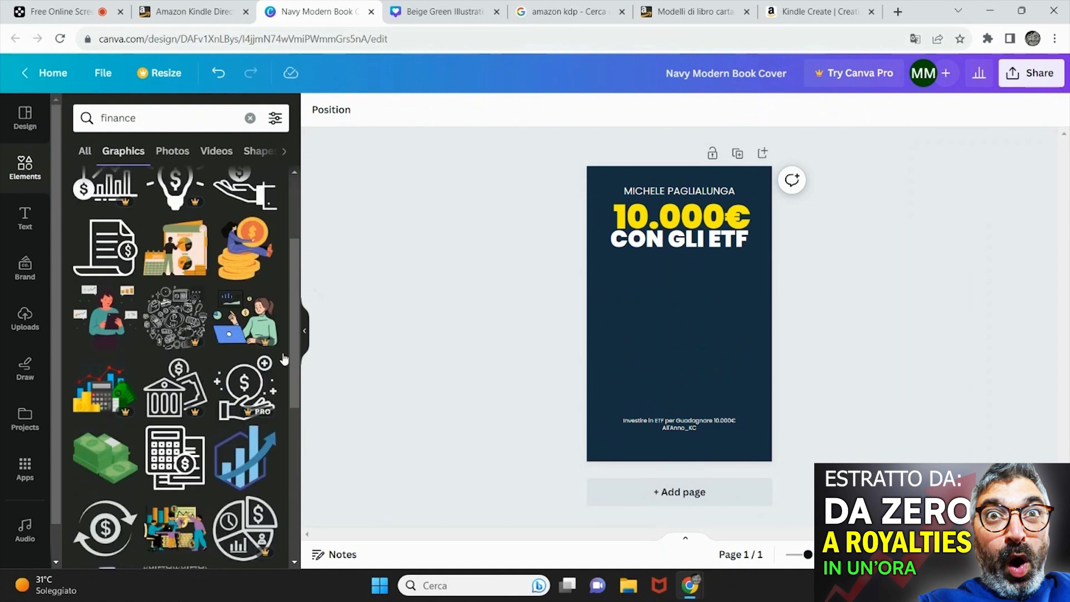
scroll(167, 421, "down", 4)
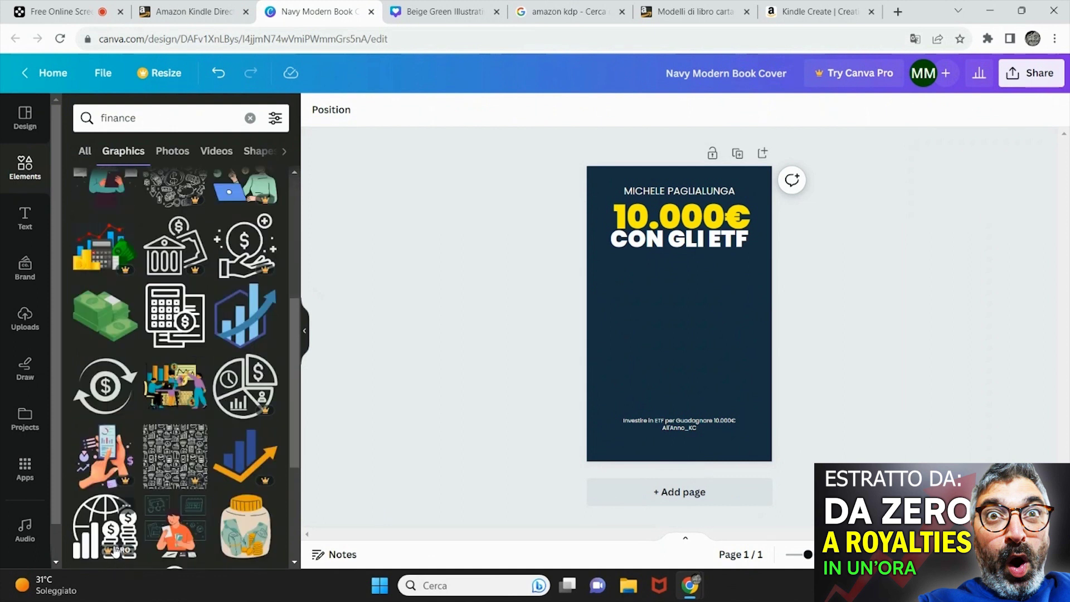
left_click(182, 396)
left_click_drag(642, 287, 605, 260)
left_click_drag(717, 340, 734, 379)
left_click_drag(677, 322, 679, 338)
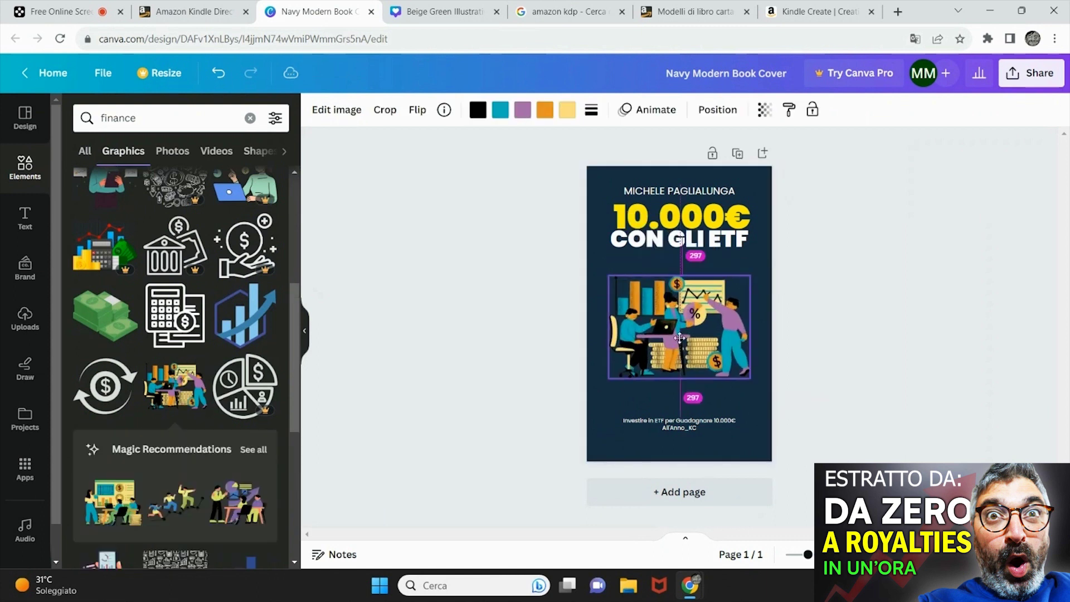
Step: Shift the "CON GLI ETF" line slightly down and to the right, and deselect it
left_click(965, 327)
left_click(736, 238)
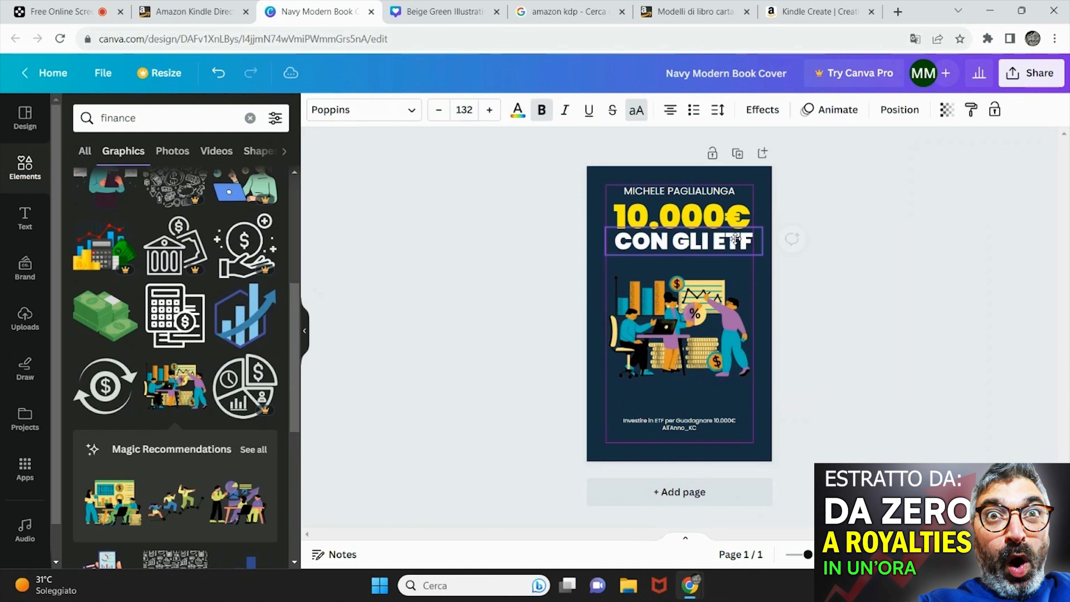
left_click(931, 248)
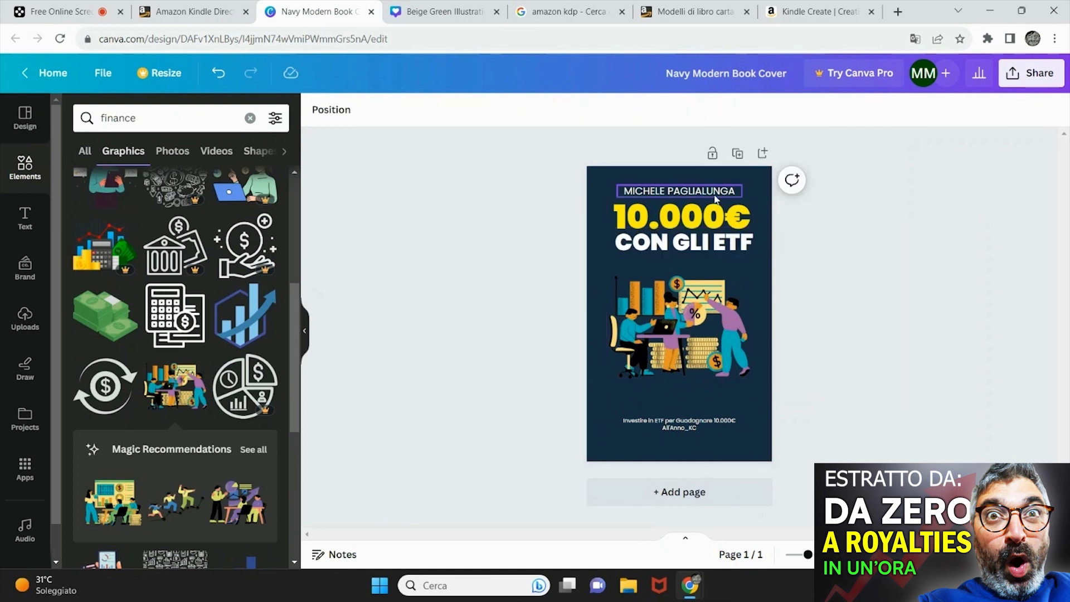
Step: Raise the subtitle's font size to 43.2 and remove "_KC" from the end of its text
left_click(691, 423)
left_click(489, 110)
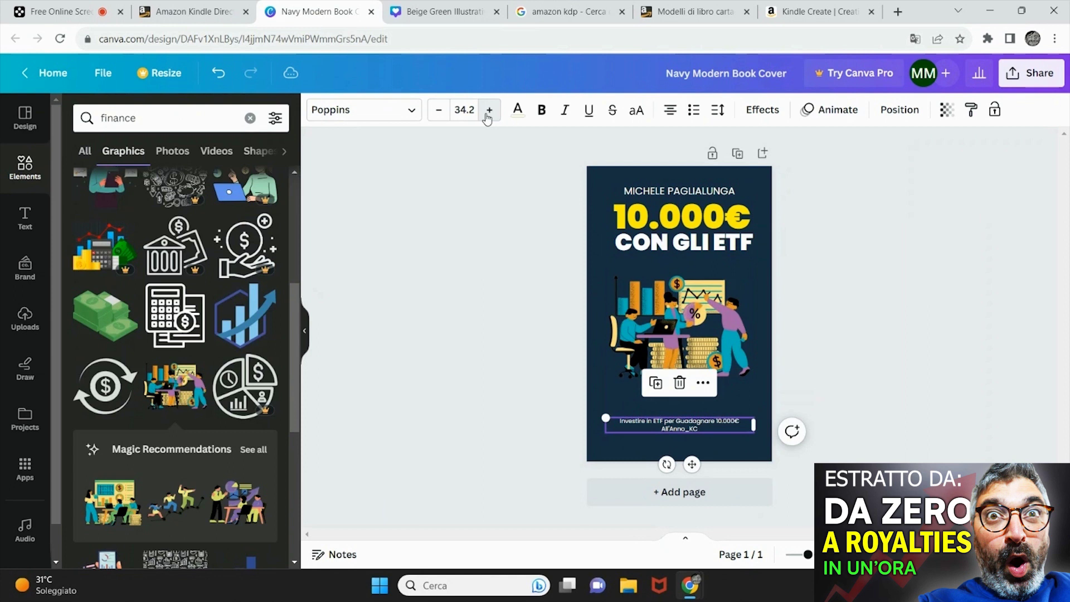
left_click(489, 111)
left_click(488, 110)
left_click(489, 110)
left_click(489, 110)
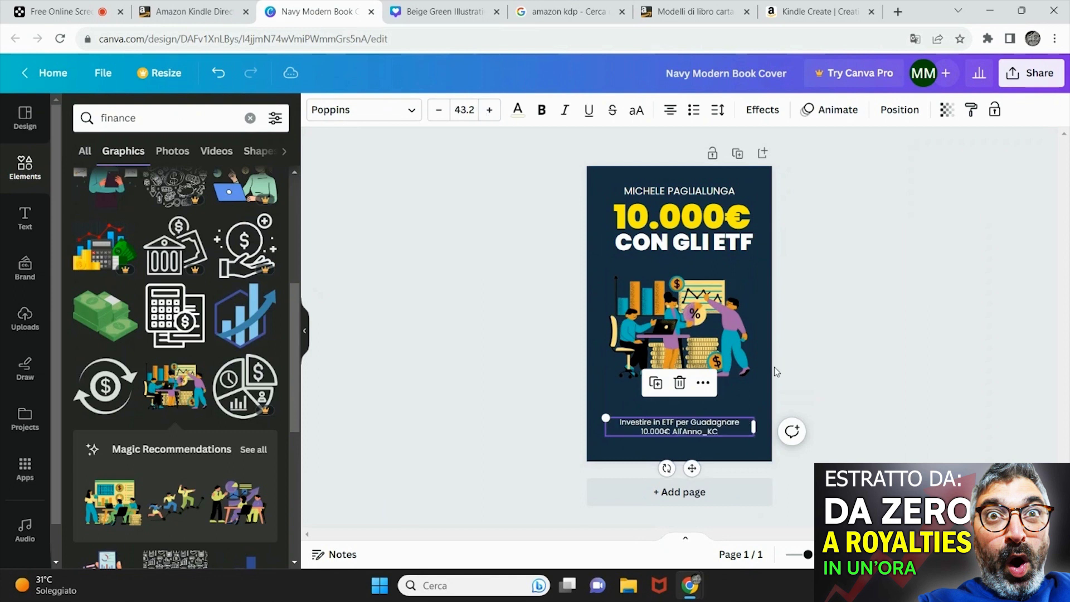
left_click(720, 431)
key("BackSpace")
key("BackSpace")
key("BackSpace")
key("BackSpace")
Step: Increase the subtitle's font size to 54.2
left_click(490, 111)
left_click(489, 110)
left_click(490, 111)
left_click(490, 110)
left_click(490, 110)
left_click(490, 111)
left_click(490, 110)
left_click(490, 110)
left_click(490, 110)
left_click(490, 110)
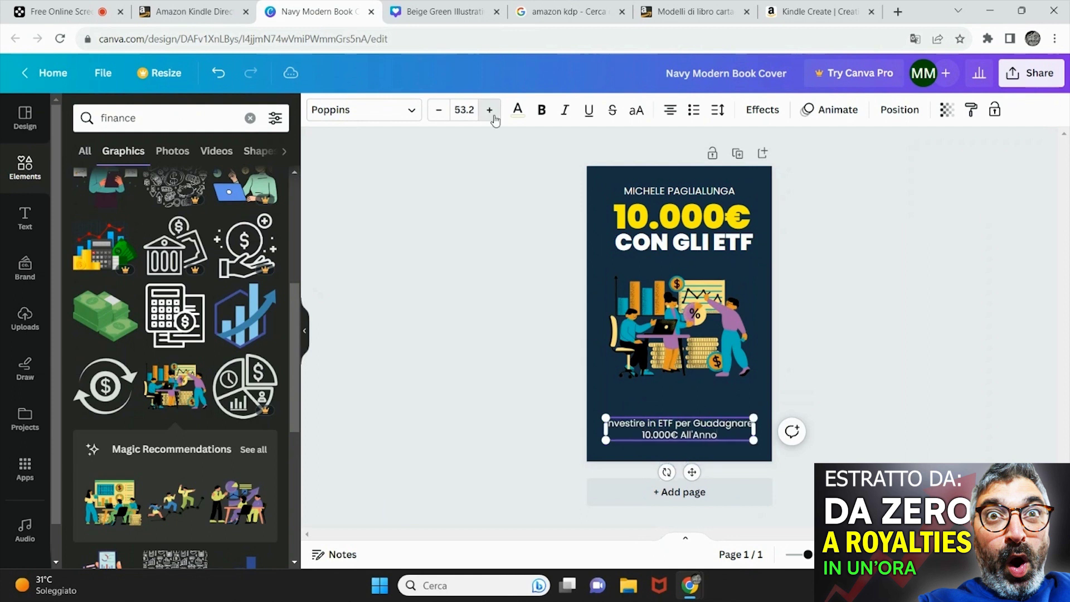
left_click(489, 110)
Step: Add "Come" at the beginning of the subtitle so it reads "Come Investire in ETF per Guadagnare 10.000€ All'Anno"
left_click(637, 425)
type("Come I")
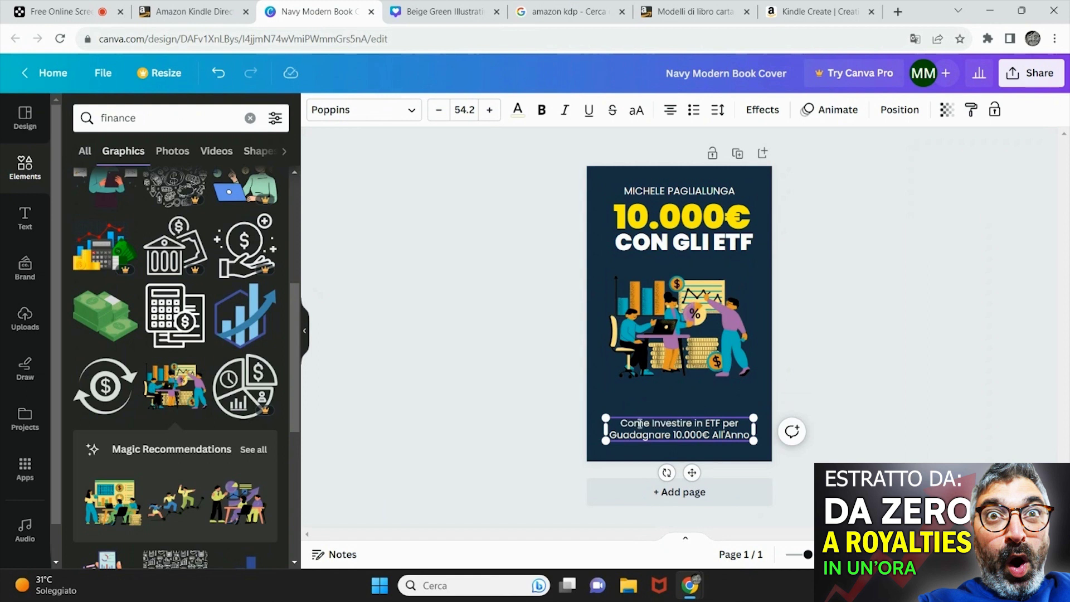
left_click(860, 378)
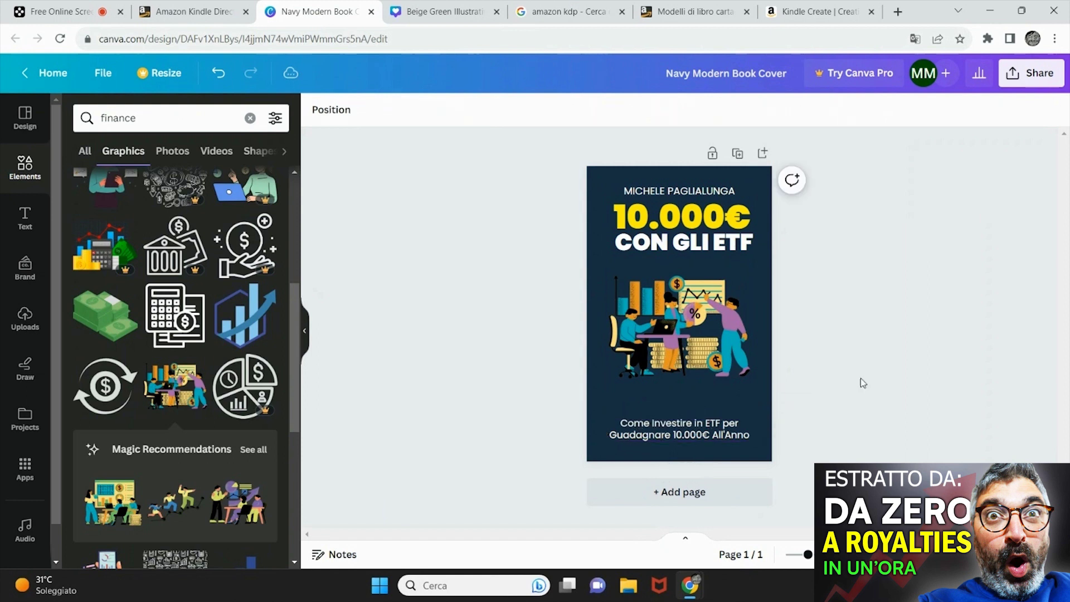
Step: Enlarge the finance illustration slightly from its lower right corner and deselect it
left_click(620, 324)
left_click_drag(757, 384, 776, 379)
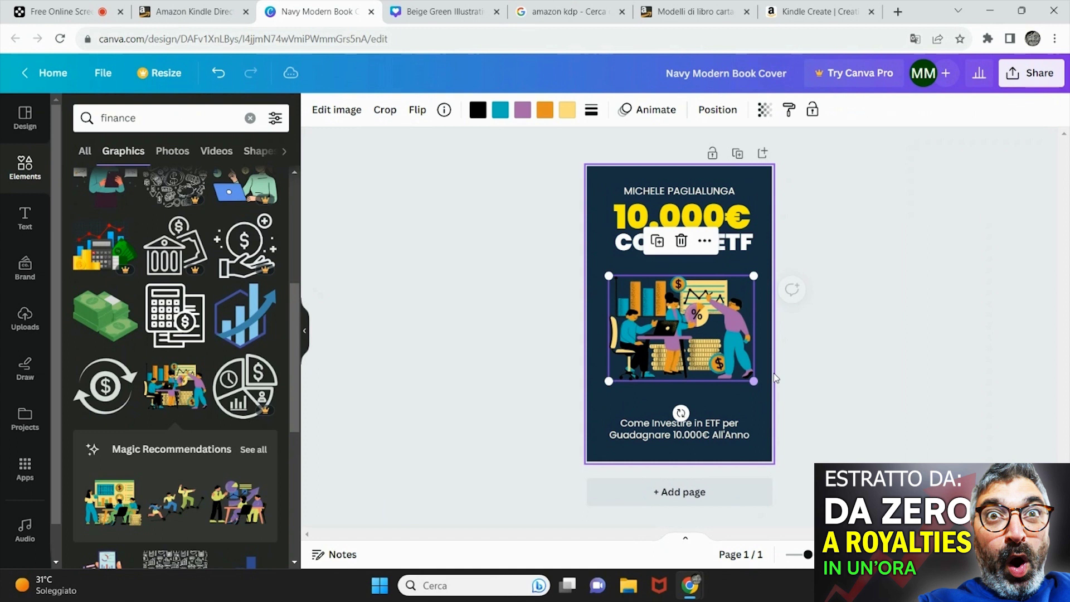
left_click(776, 378)
Step: Nudge the "10.000€" line slightly to the right and deselect it
left_click(734, 223)
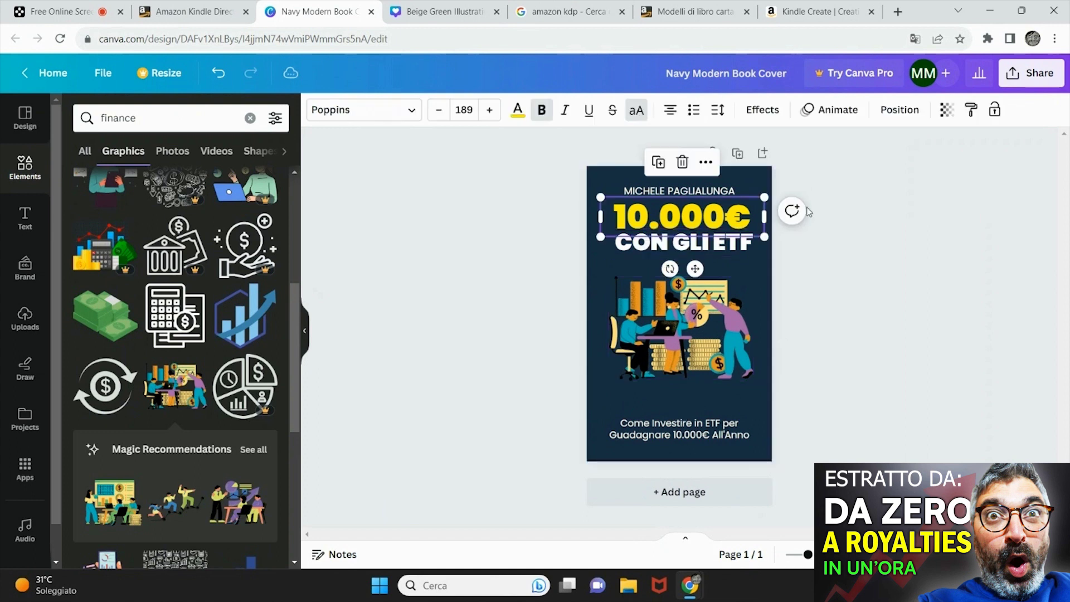
left_click(690, 215)
key("Escape")
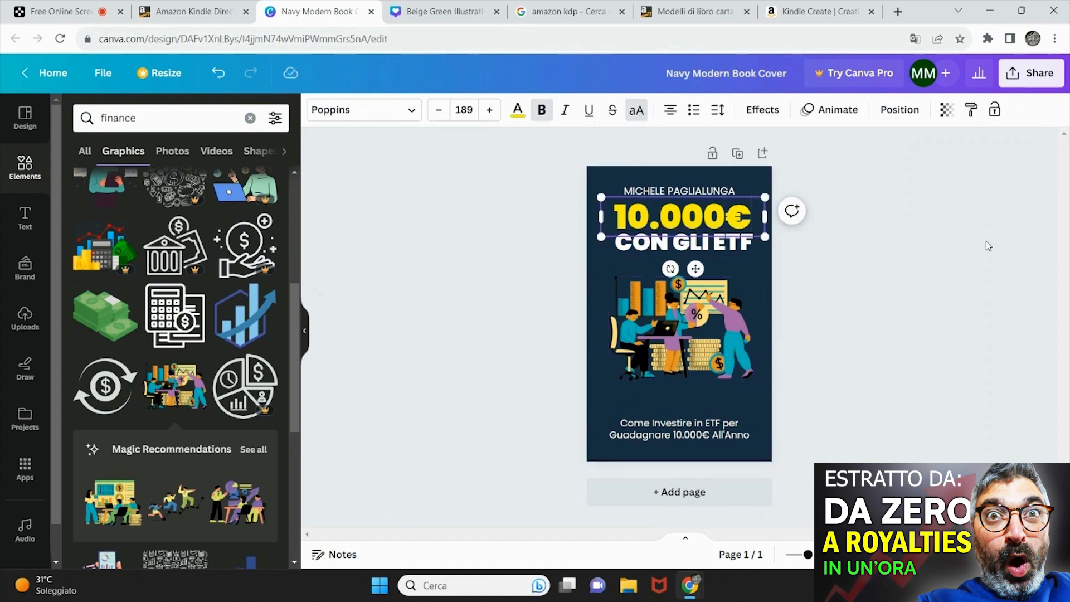
left_click(998, 381)
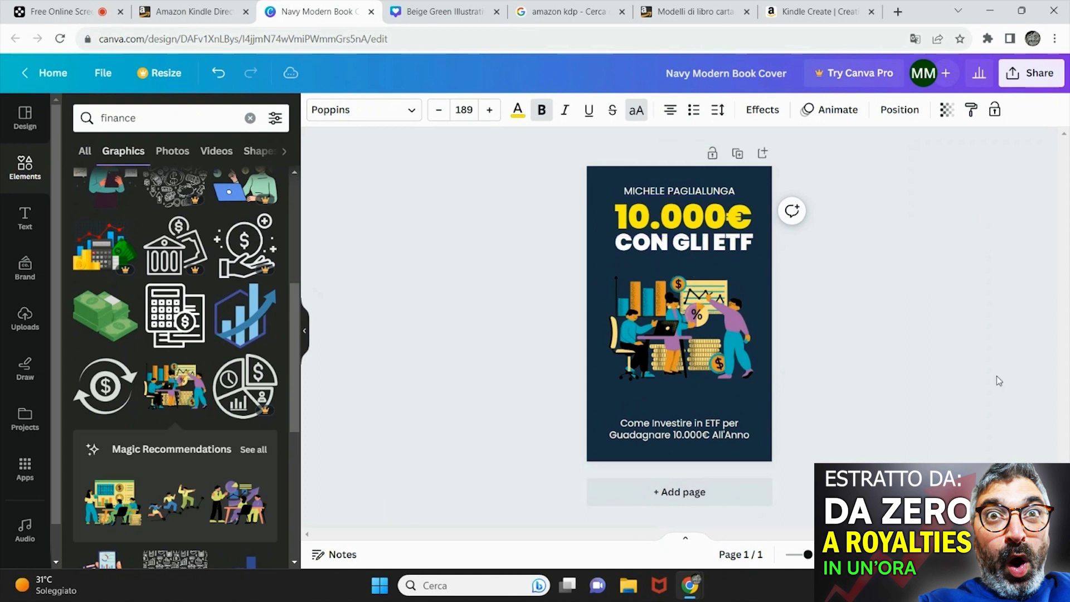
Step: Make the subtitle under the illustration bold and deselect it
left_click(702, 431)
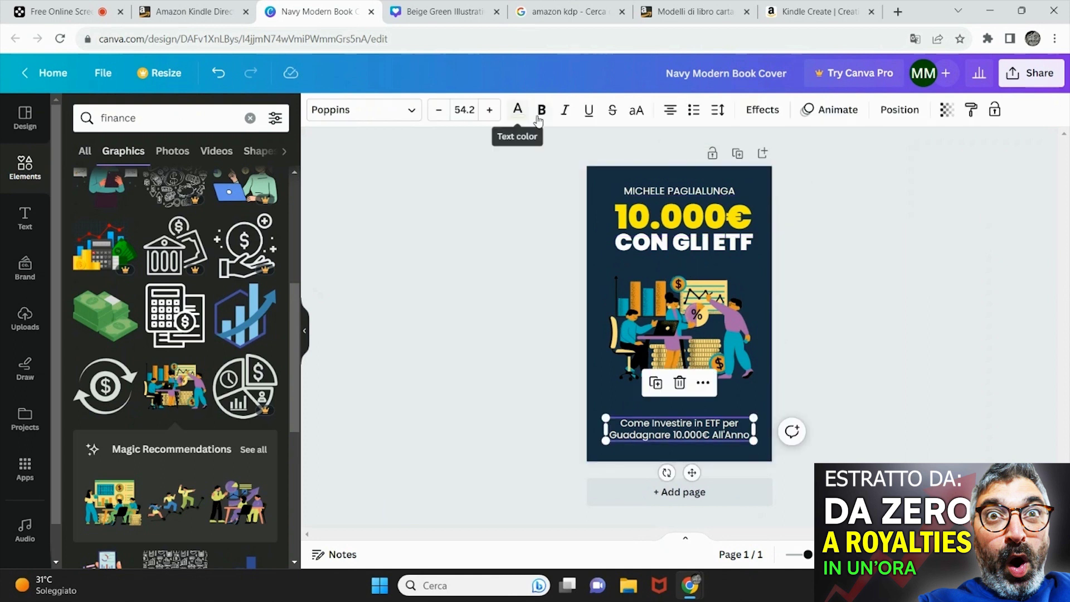
left_click(540, 111)
left_click(939, 400)
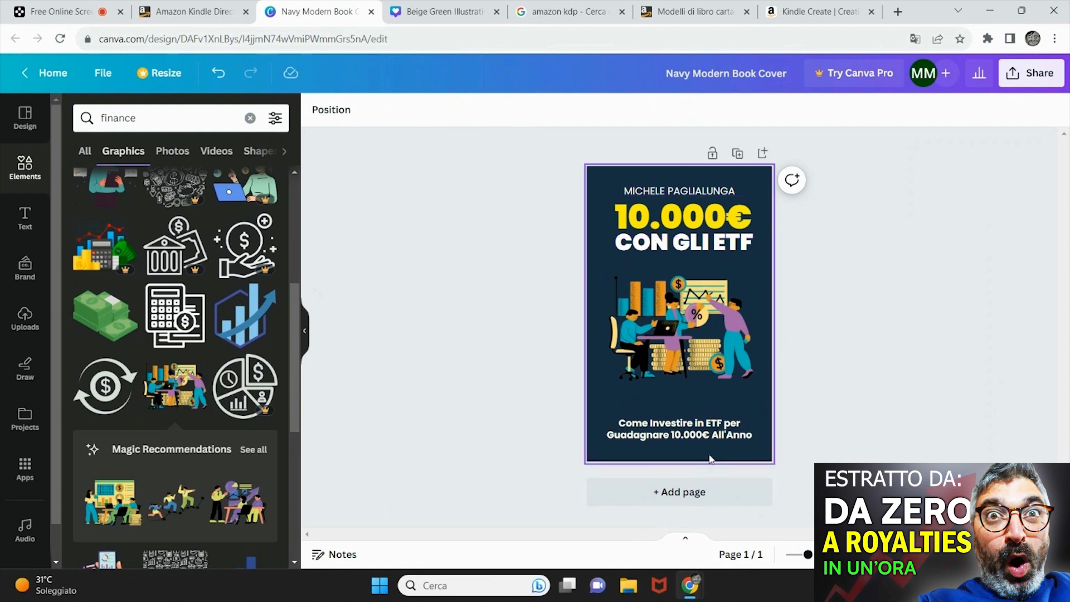
Step: Download the finished cover as a JPG file
left_click(1039, 81)
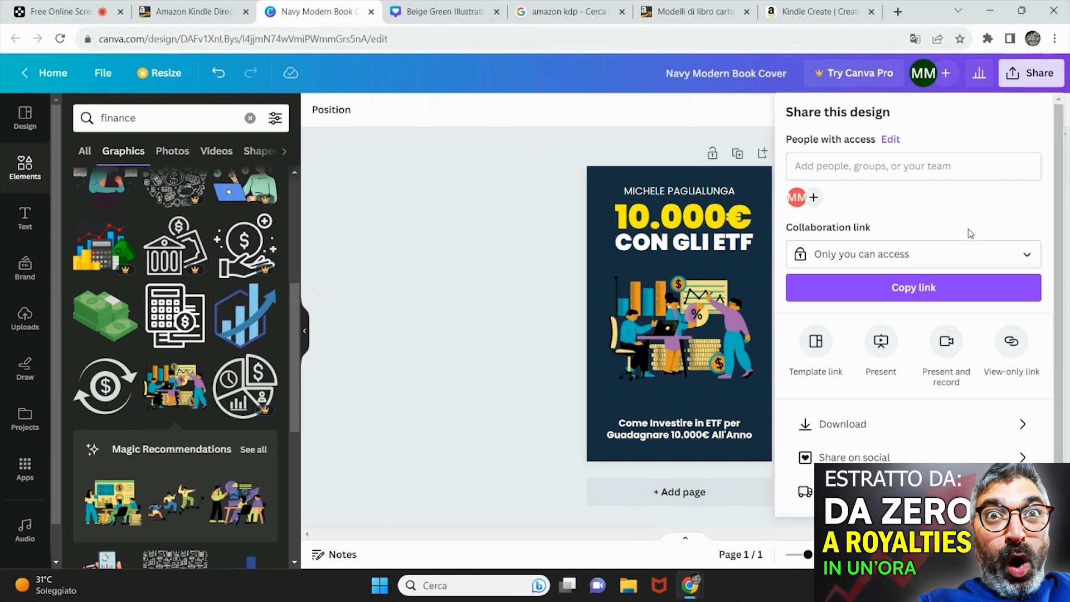
left_click(880, 424)
left_click(875, 174)
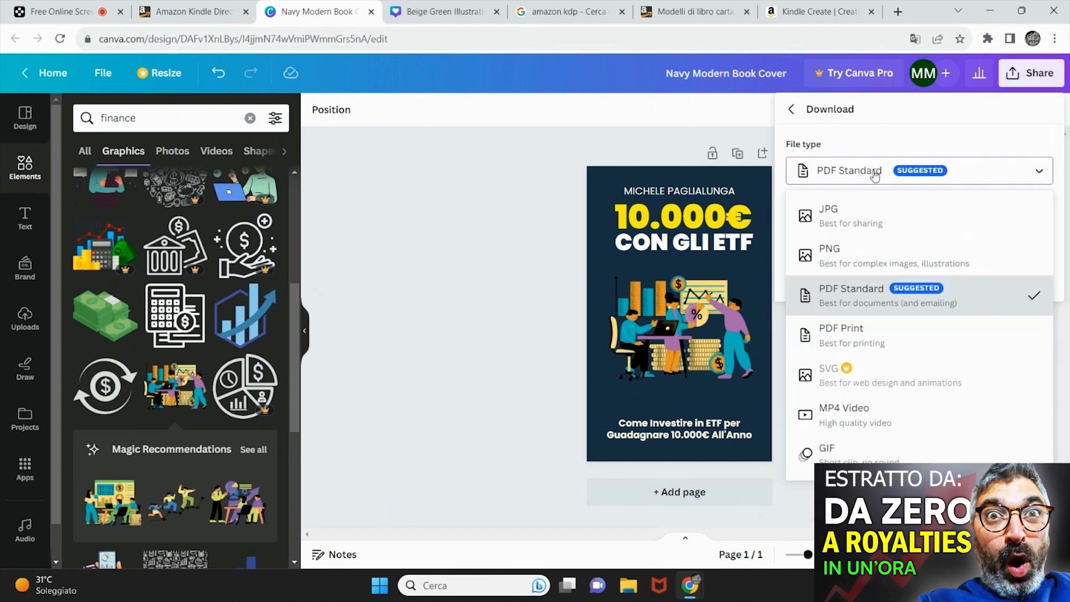
left_click(847, 216)
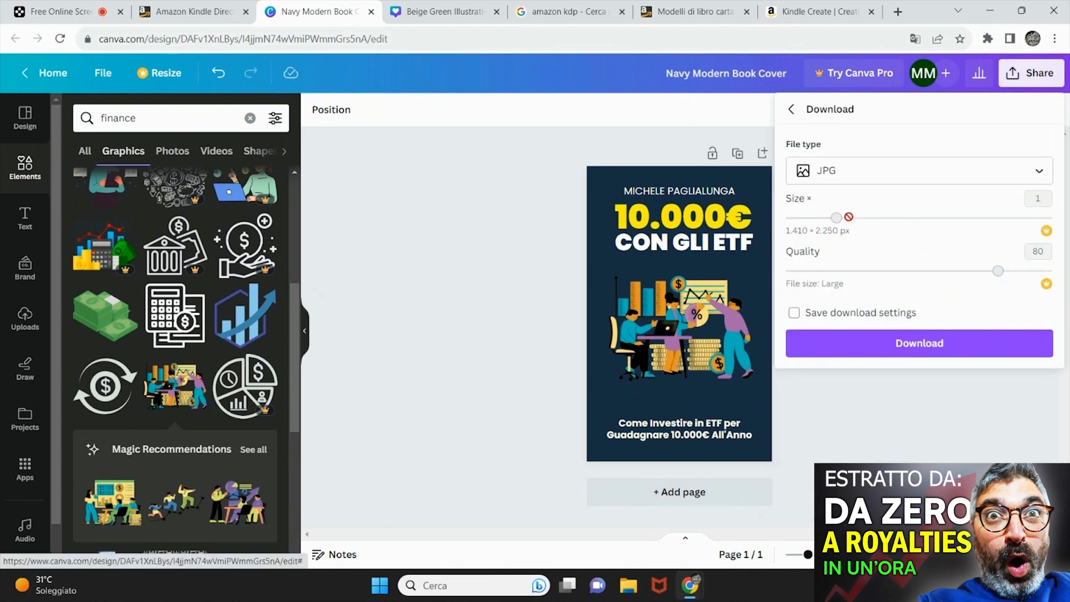
left_click(908, 346)
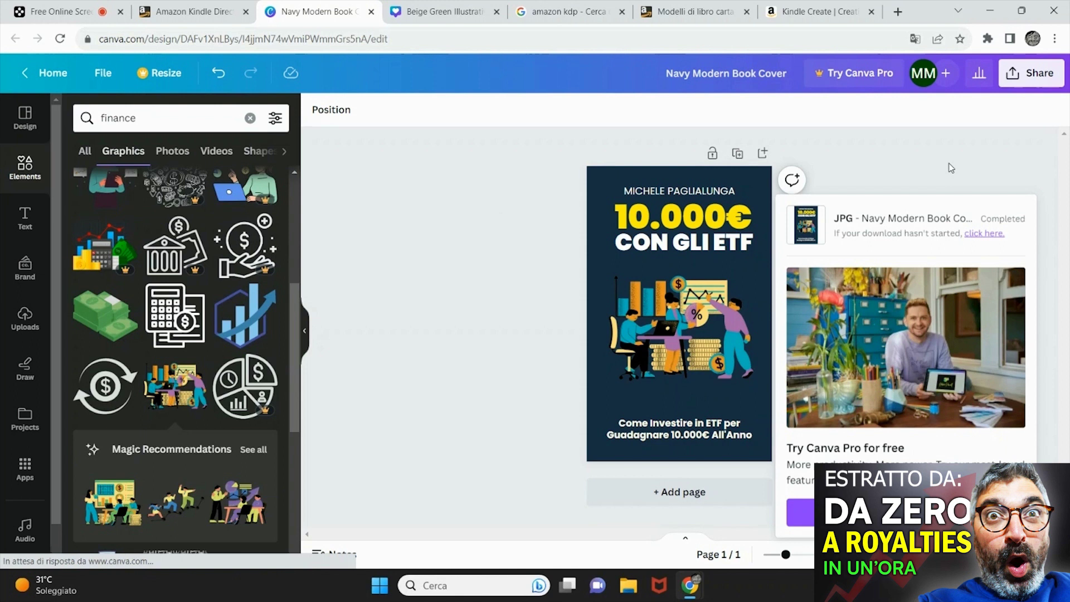
Step: Show the downloaded "Navy Modern Book Cover.jpg" in the Download folder and close that folder window
left_click(988, 39)
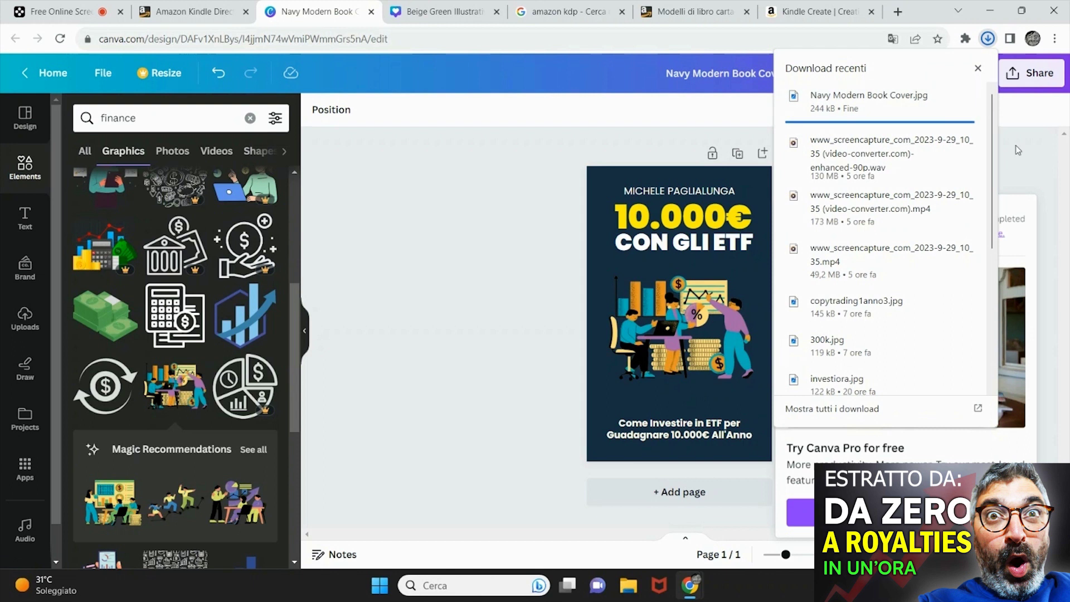
left_click(945, 97)
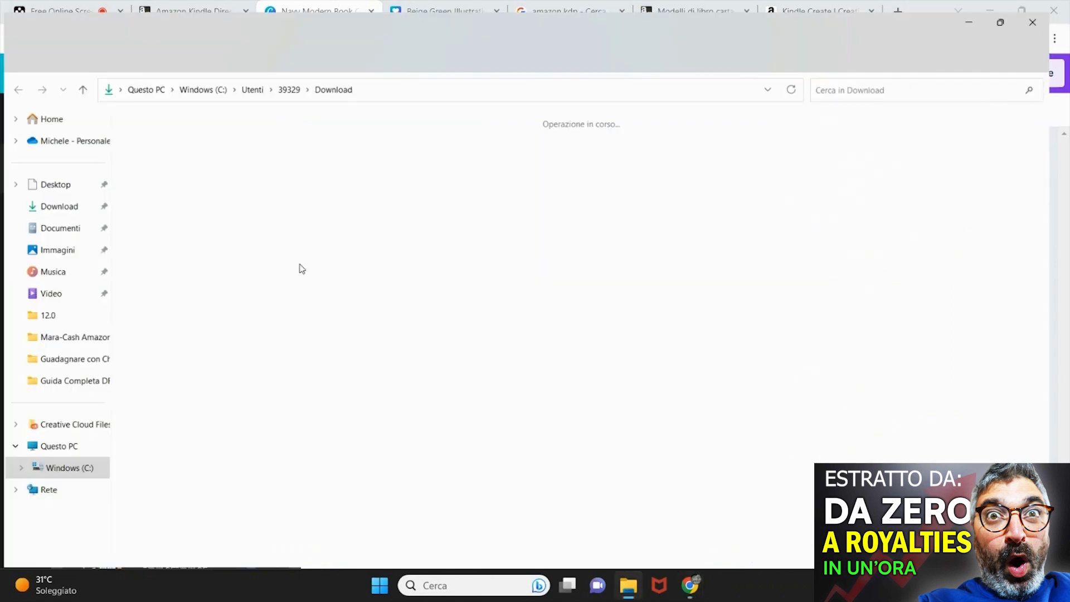
key("alt+F4")
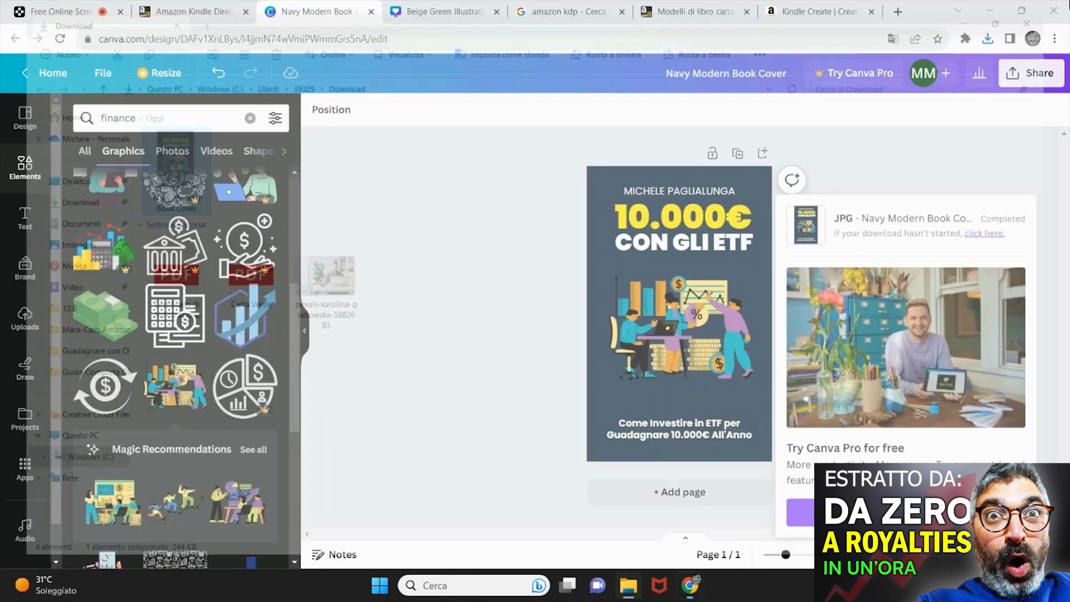
Step: Open the desktop folder "Investire in ETF per Guadagnare 10.000€ All'Anno_KC" in File Explorer
key("super+d")
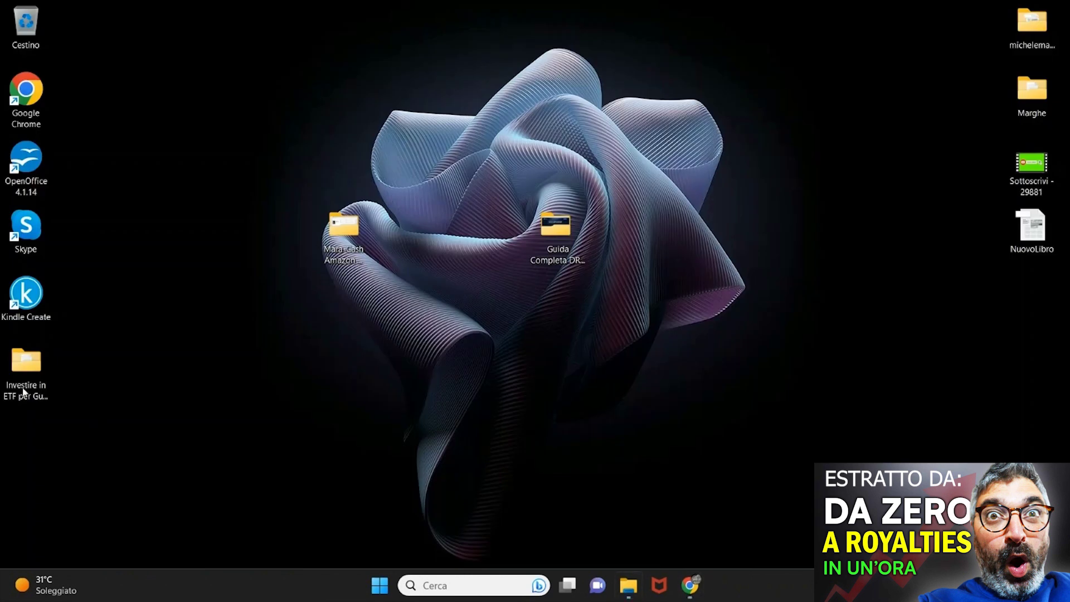
double_click(23, 391)
right_click(327, 389)
key("Escape")
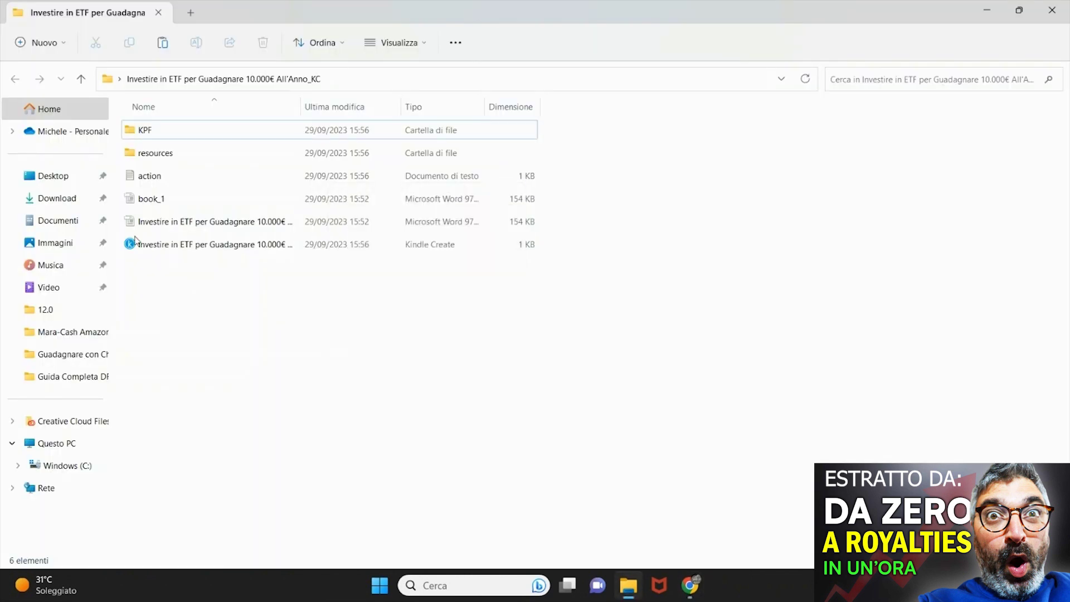
Step: Paste the cover JPG into the book's folder, rename it "cover", and close the folder window
key("ctrl+v")
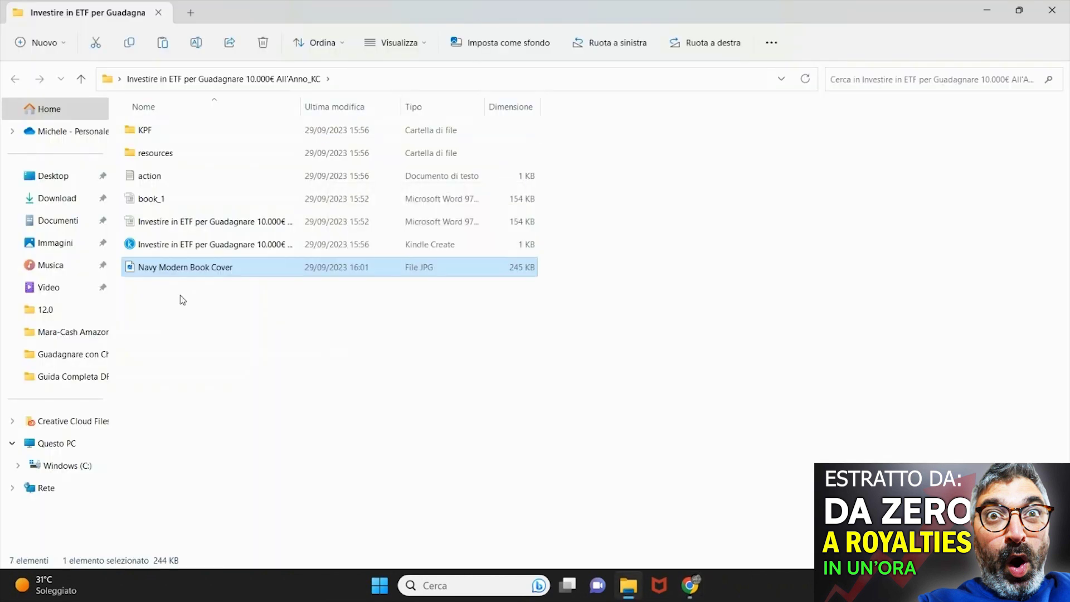
right_click(167, 267)
left_click(232, 521)
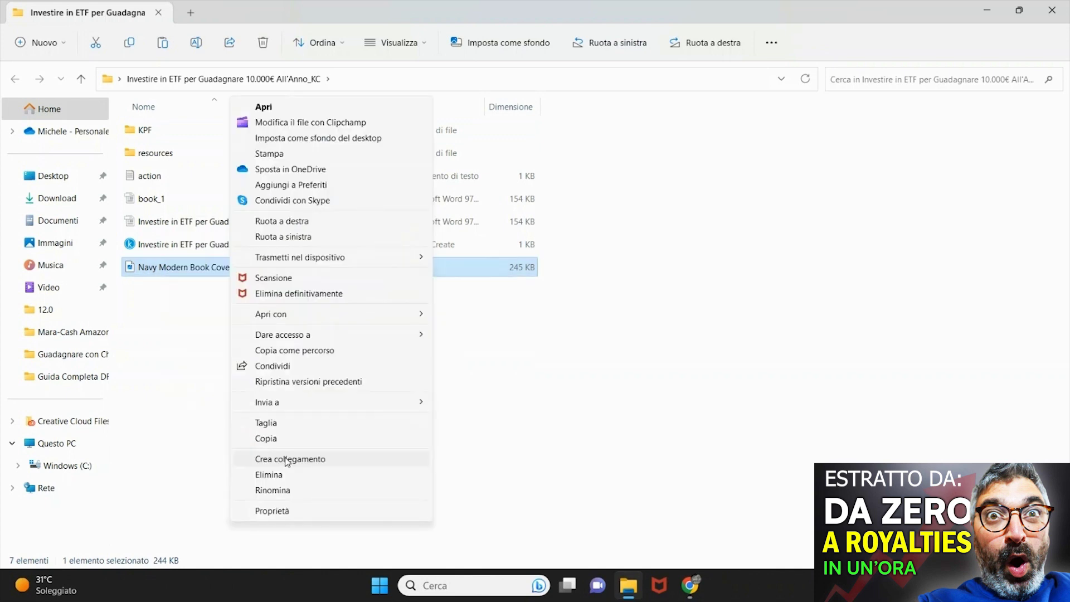
left_click(290, 490)
type("cover")
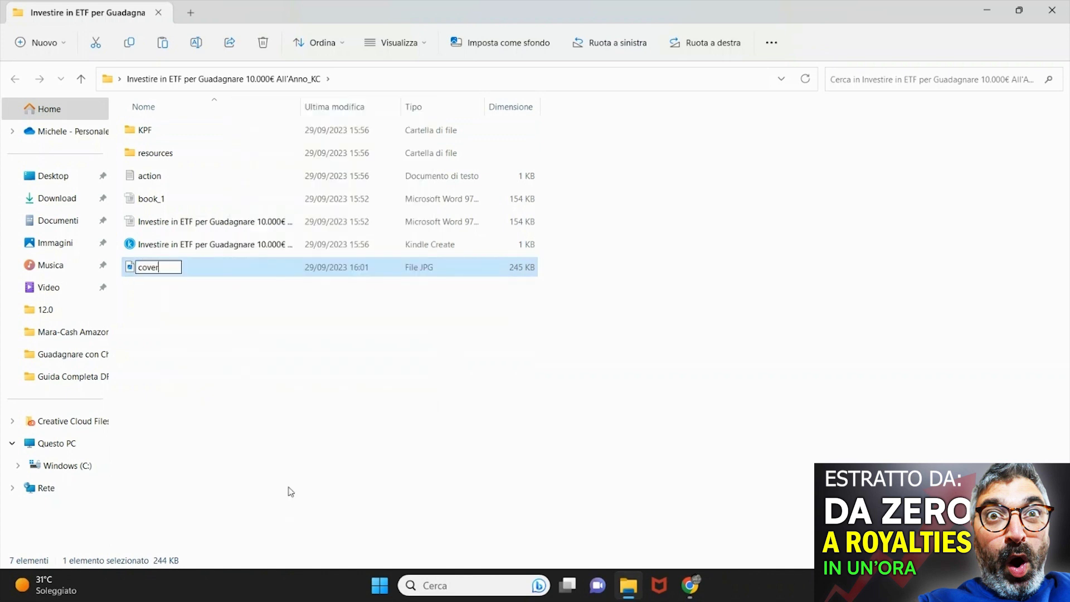
left_click(1058, 10)
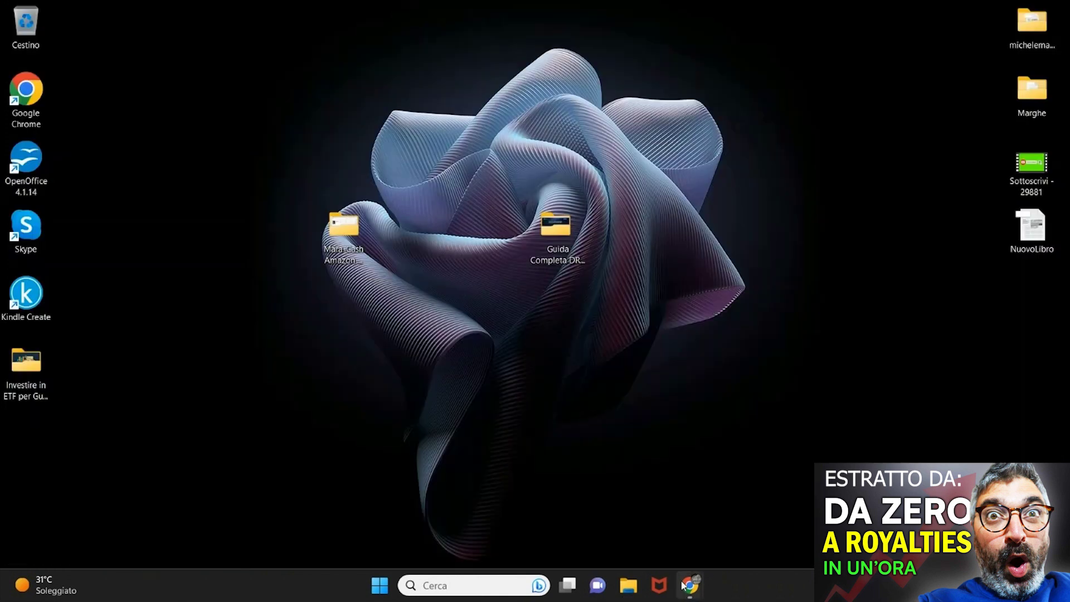
Step: Switch to the Kindle Direct Publishing page in Chrome and start creating a new Kindle eBook
left_click(683, 585)
left_click(663, 503)
left_click(185, 5)
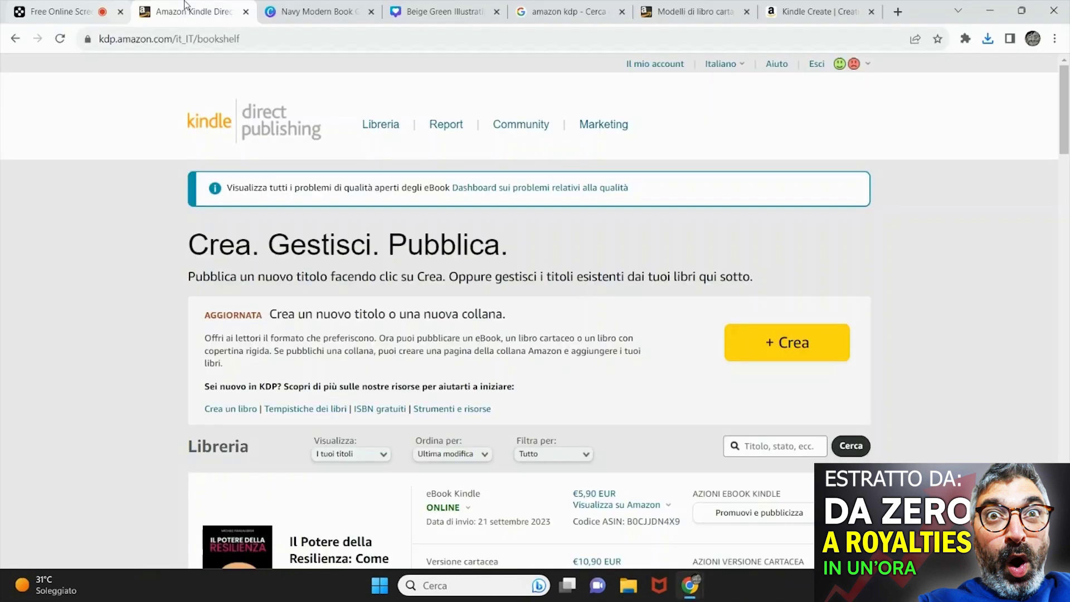
left_click(811, 346)
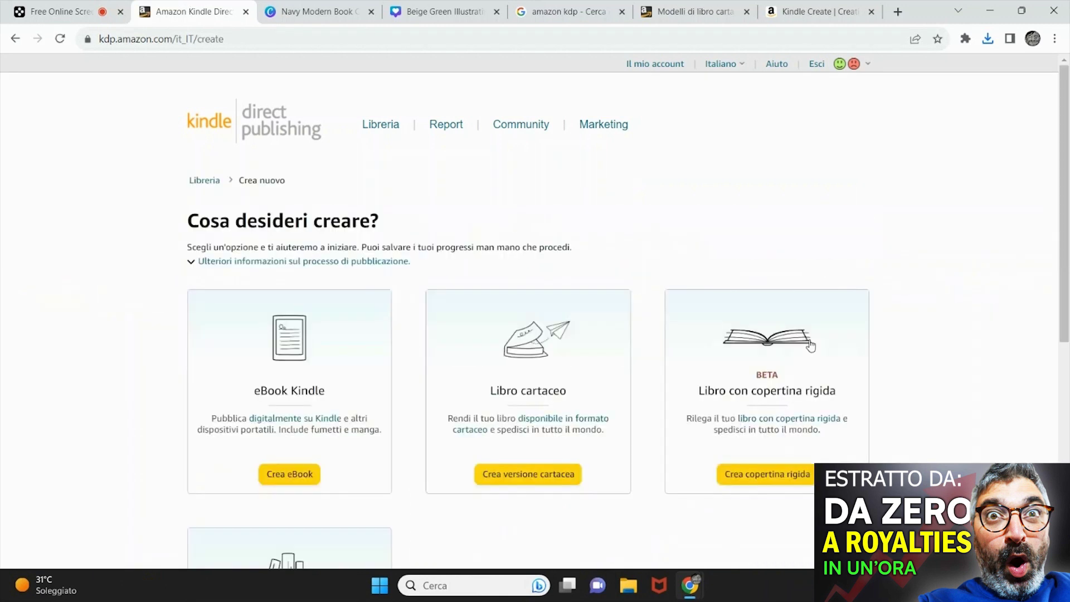
left_click(291, 473)
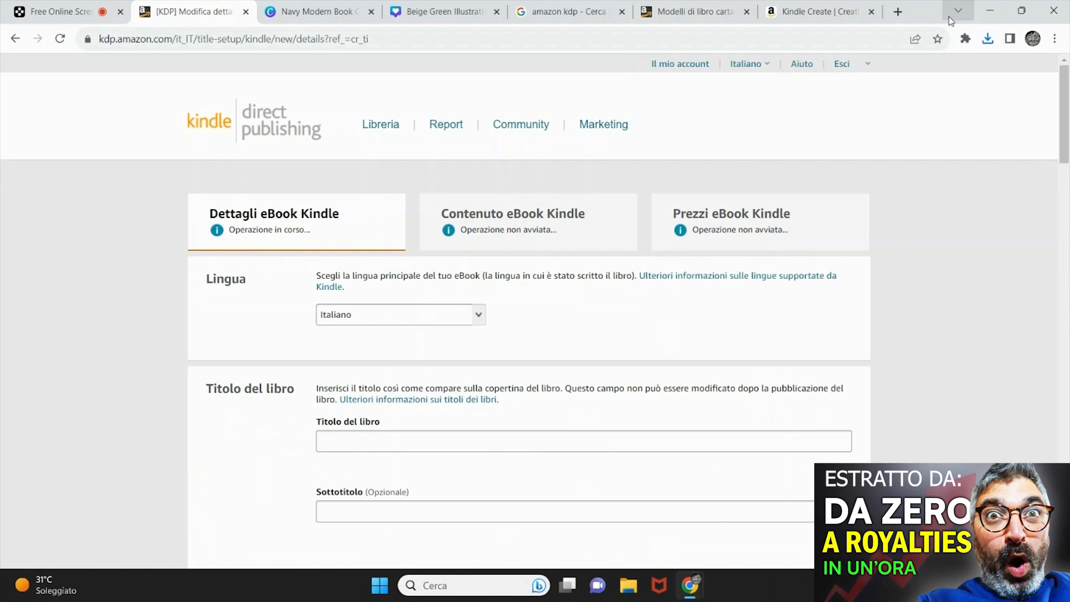
Step: Copy the name of the desktop folder "Investire in ETF per Guadagnare 10.000€ All'Anno_KC"
left_click(990, 11)
right_click(13, 388)
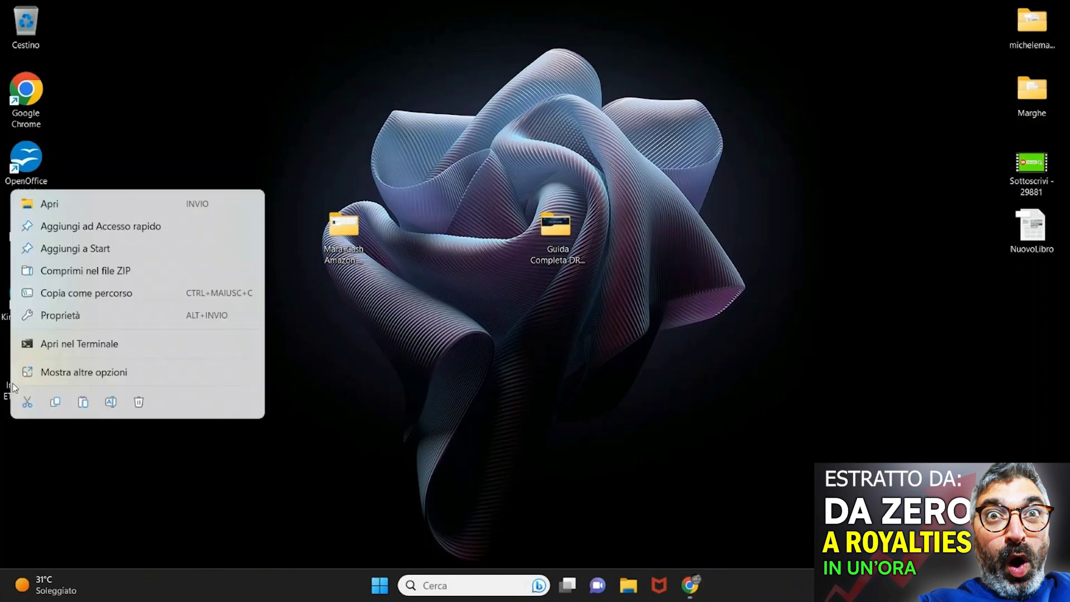
left_click(45, 373)
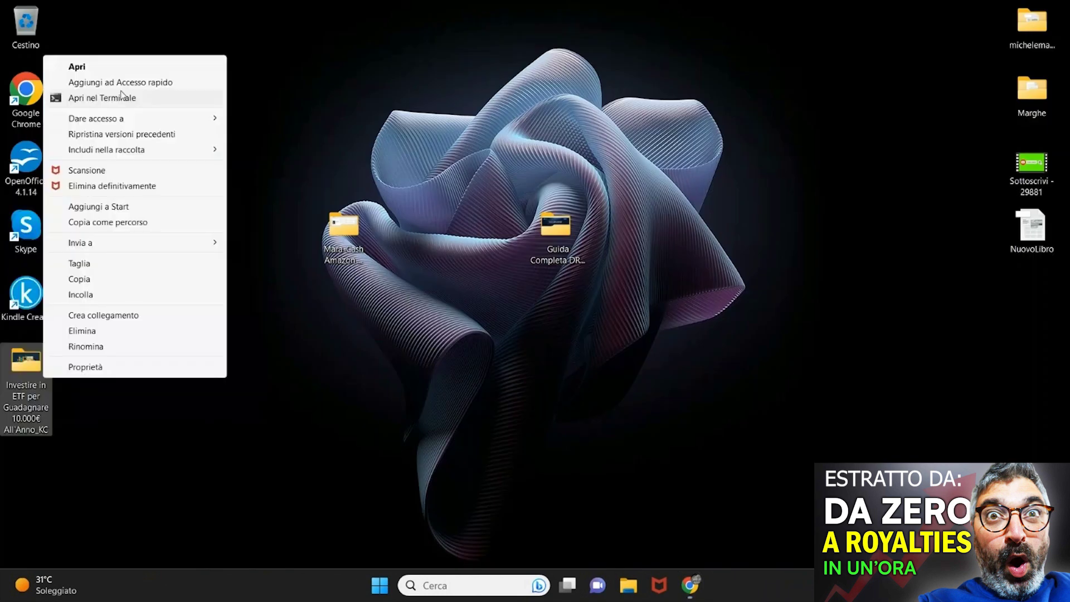
left_click(111, 346)
key("ctrl+c")
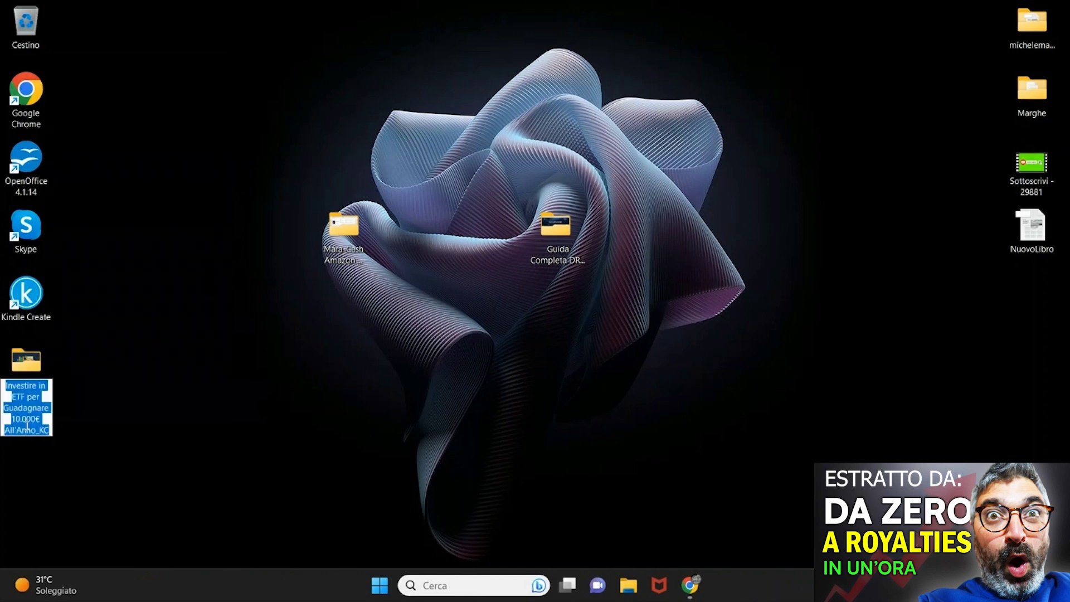
Step: Set the eBook title in the KDP form to "Come Investire in ETF per Guadagnare 10.000€ All'Anno"
left_click(692, 588)
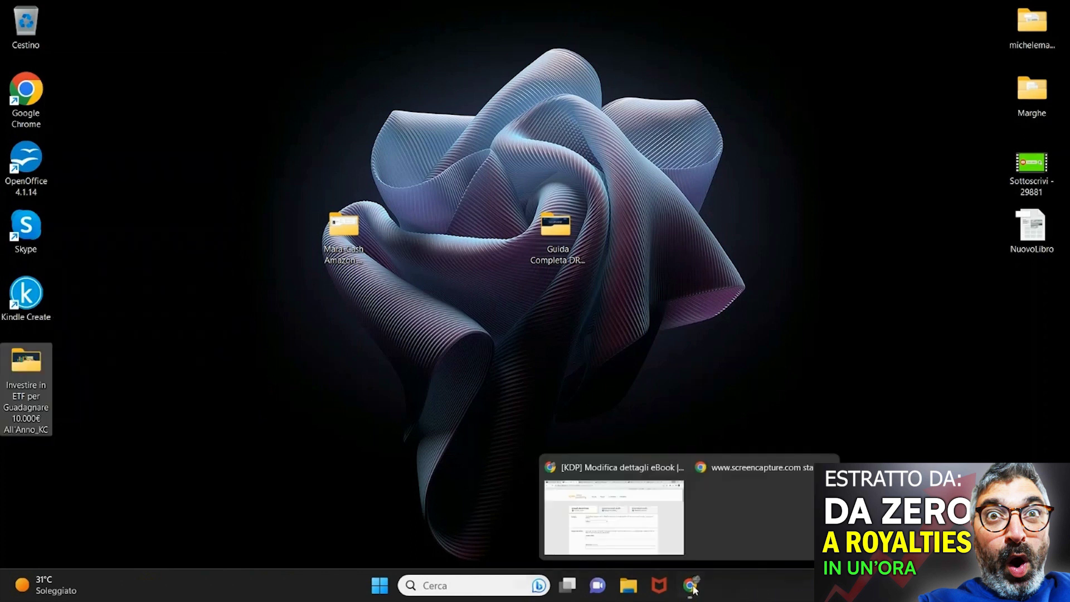
left_click(613, 517)
left_click(364, 437)
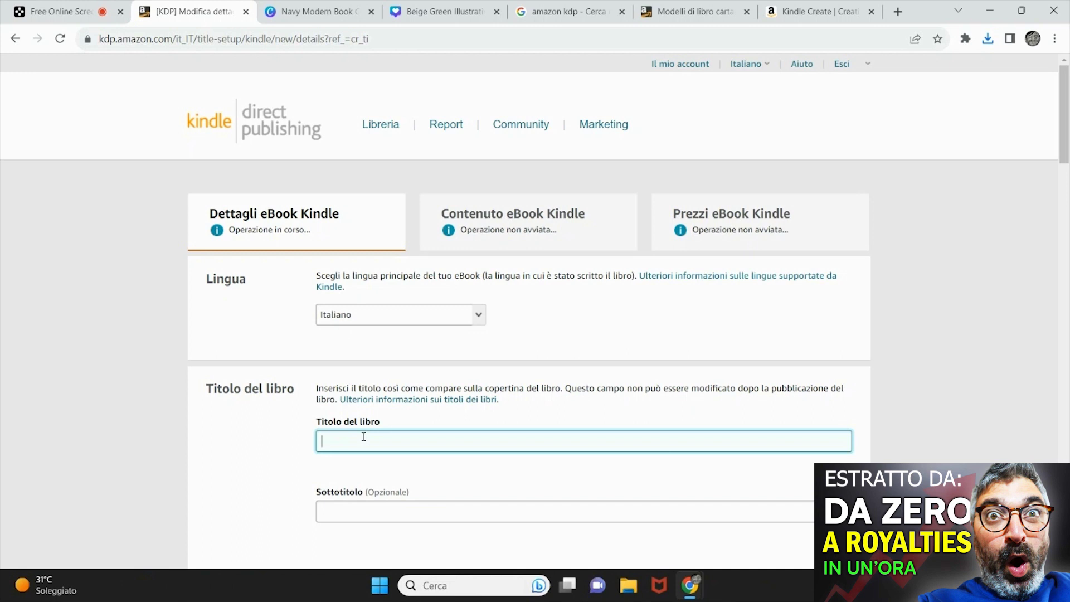
key("ctrl+v")
key("Left")
key("Left")
type("Come")
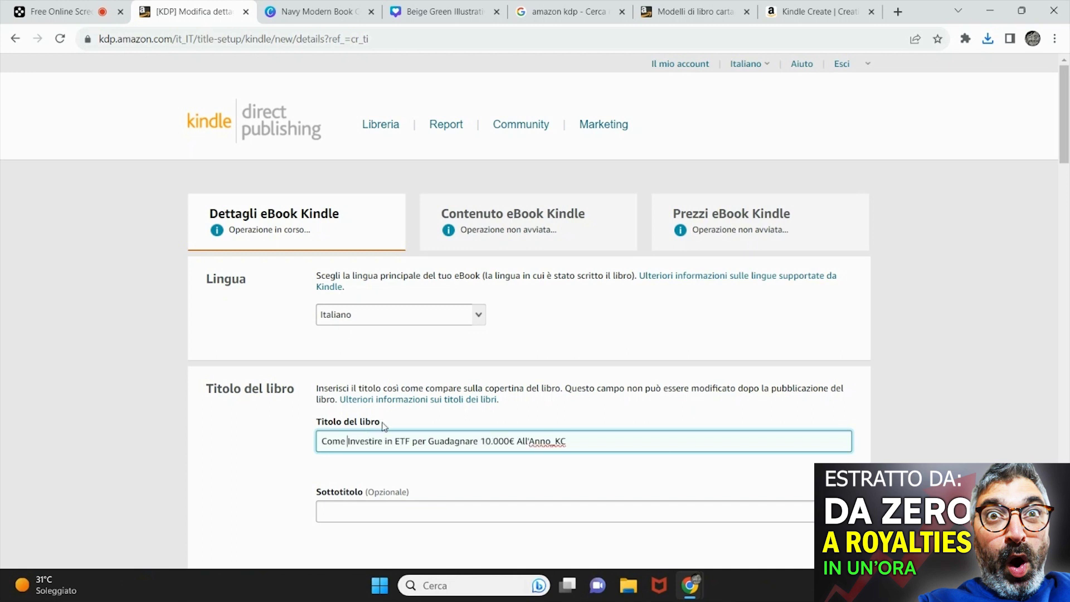
left_click_drag(545, 442, 592, 433)
type("o")
scroll(442, 488, "down", 1)
left_click(529, 400)
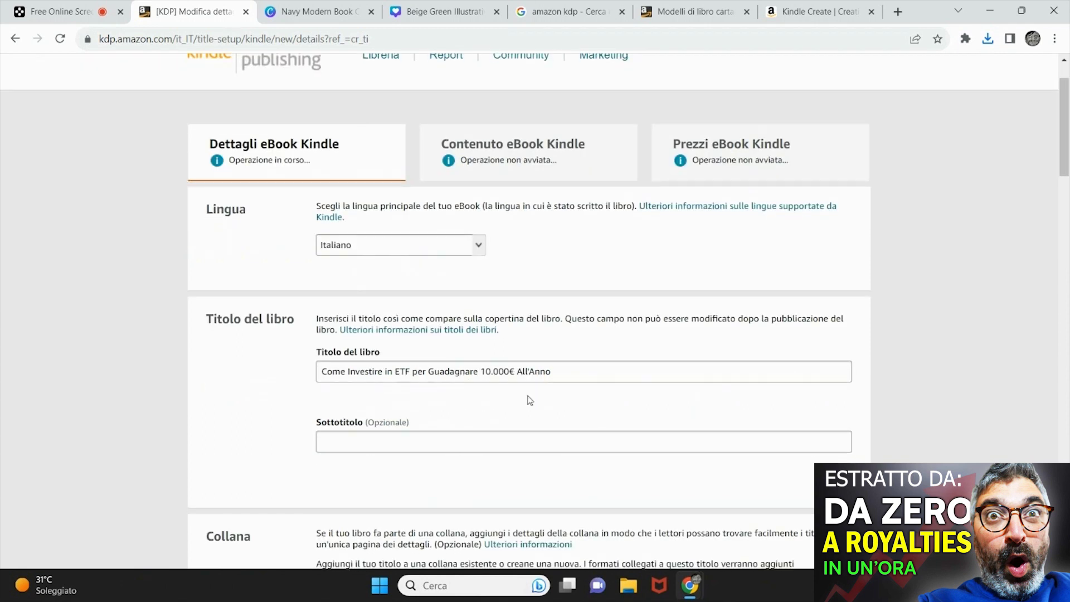
Step: Enter the author's first name and surname as the primary author or contributor
scroll(529, 400, "down", 5)
left_click(436, 498)
type("Michele")
key("Tab")
type("Ma")
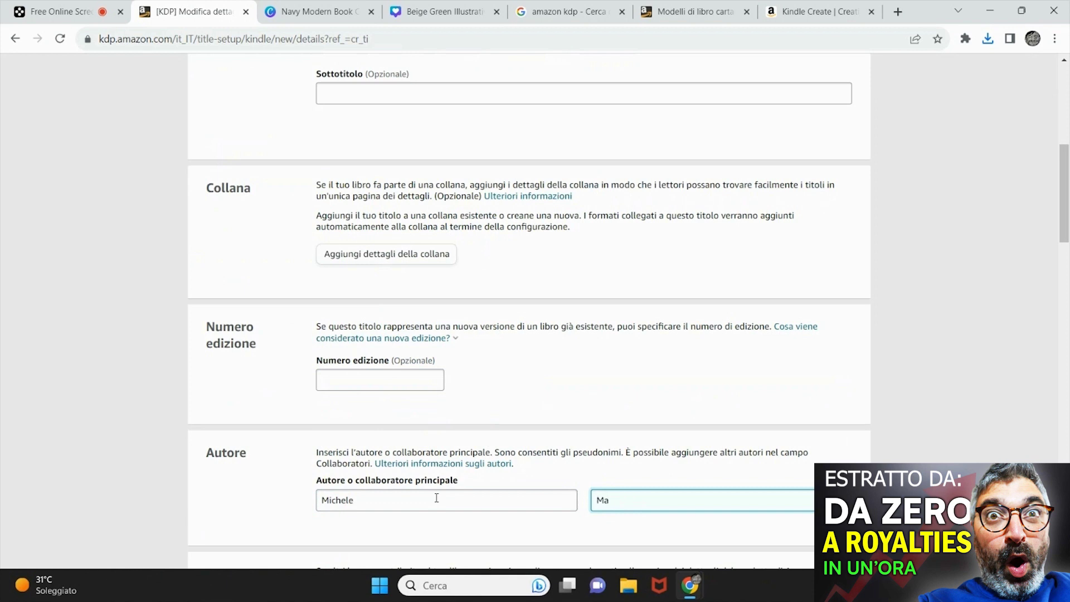
key("BackSpace")
key("BackSpace")
key("BackSpace")
type("Paglialunga")
Step: Open ChatGPT in a new browser tab and bring up the "Idee libri per Amazon" conversation
scroll(506, 366, "up", 5)
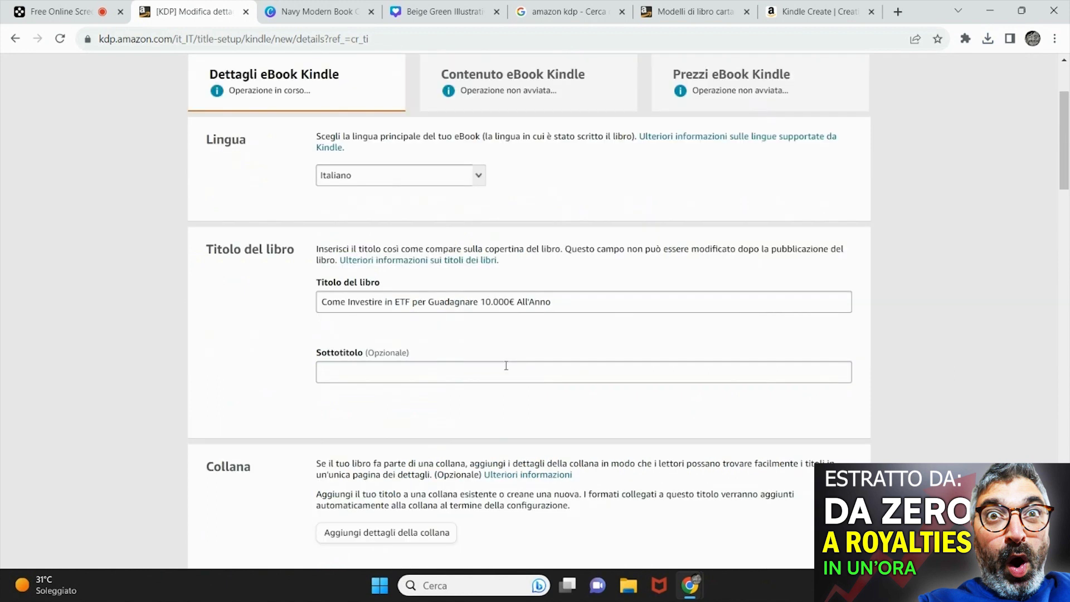
scroll(506, 366, "down", 1)
scroll(402, 329, "down", 9)
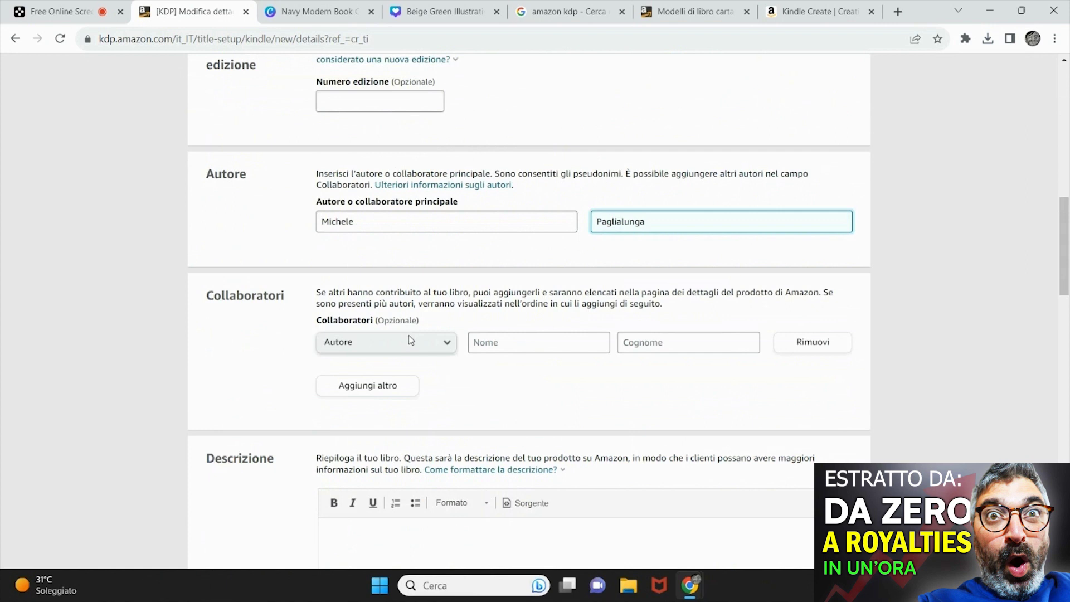
scroll(409, 336, "down", 3)
left_click(553, 410)
scroll(553, 410, "down", 1)
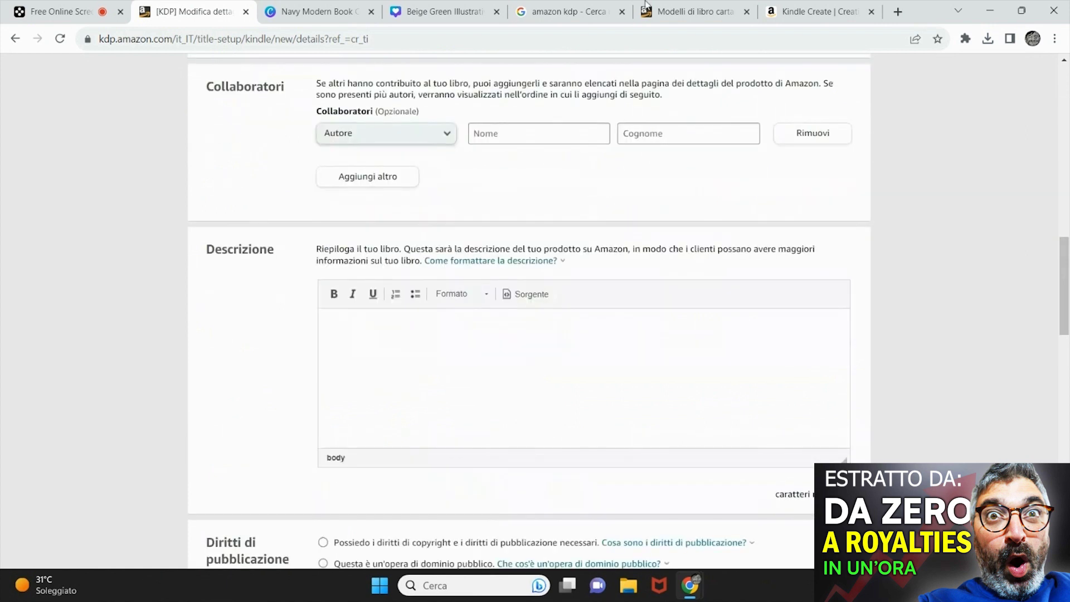
left_click(898, 11)
type("caht")
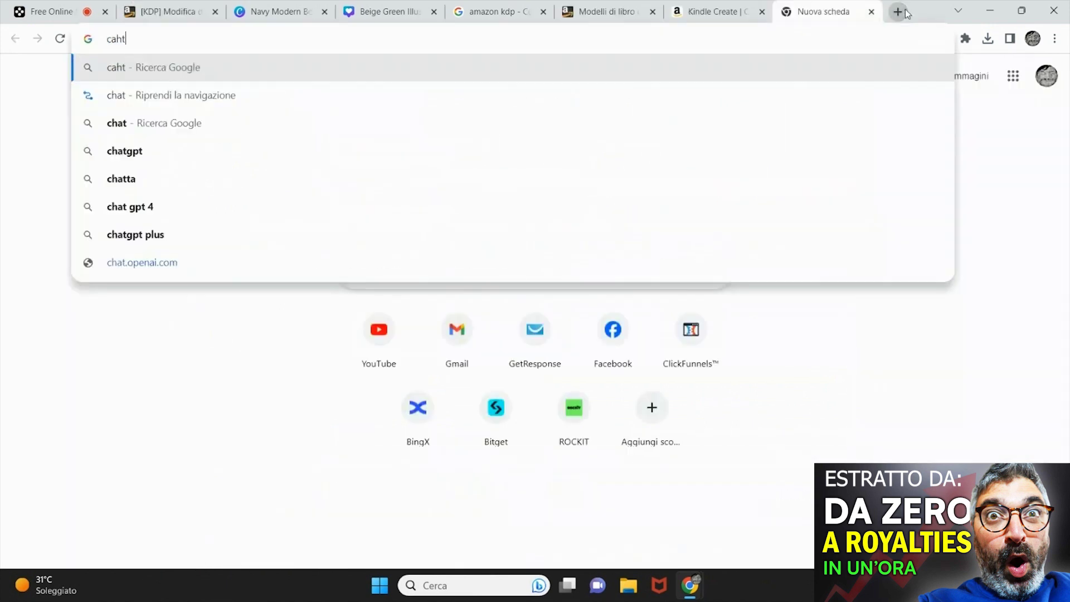
key("BackSpace")
key("BackSpace")
key("BackSpace")
type("hat")
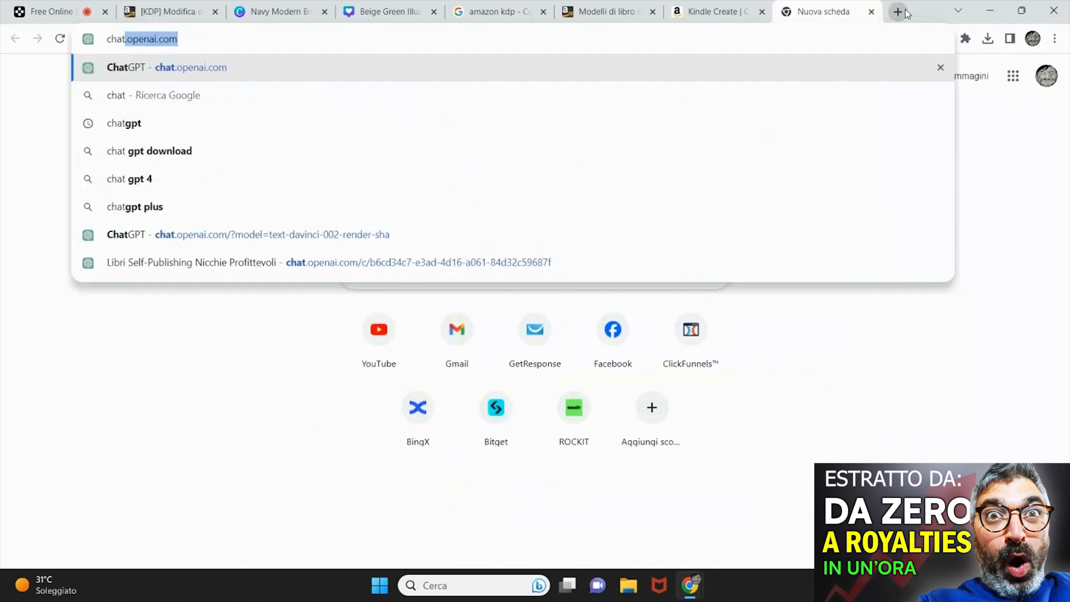
left_click(452, 235)
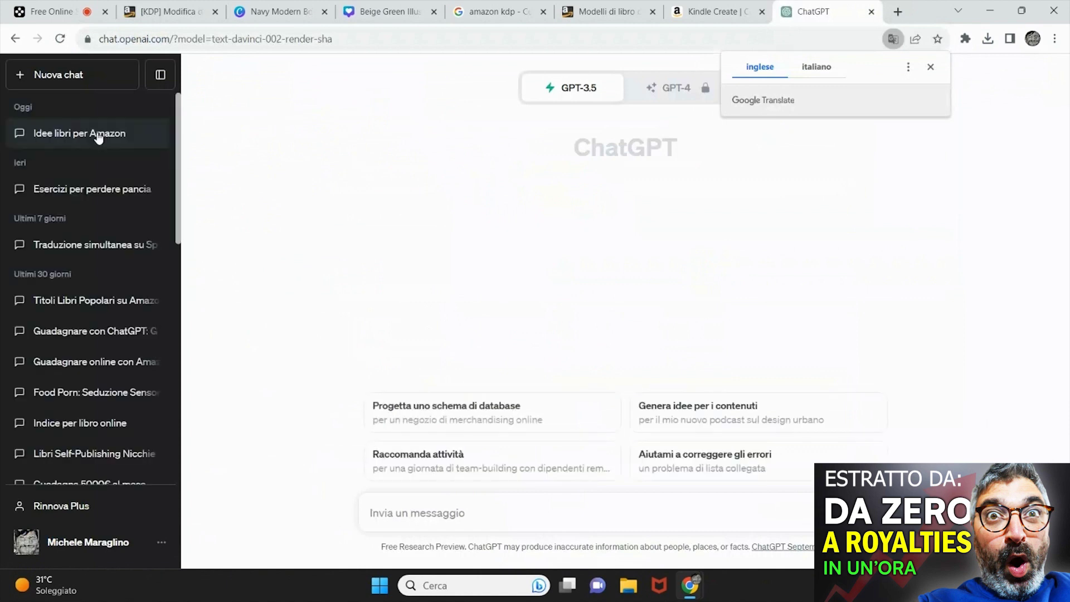
left_click(98, 135)
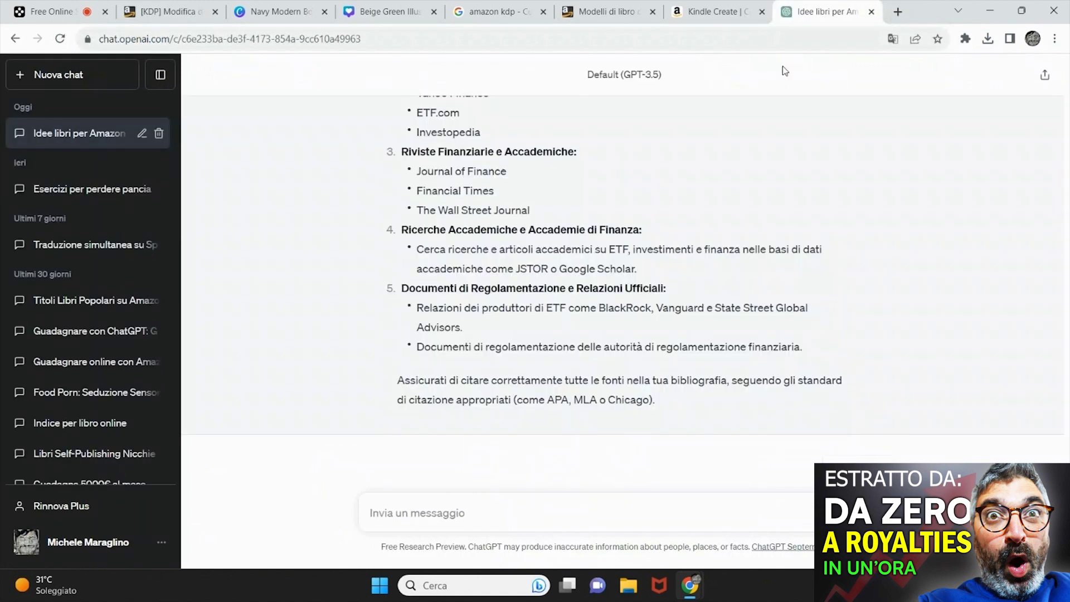
Step: Copy the book title "Investire in ETF per Guadagnare 10.000€ All'Anno" from the index answer in the conversation
scroll(709, 311, "up", 10)
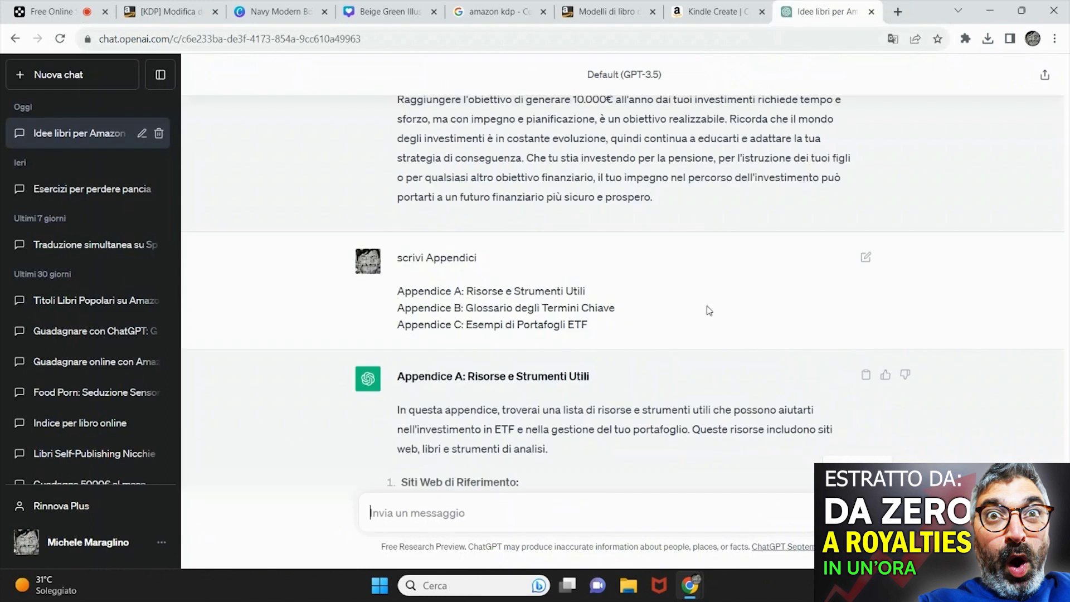
scroll(1066, 110, "up", 15)
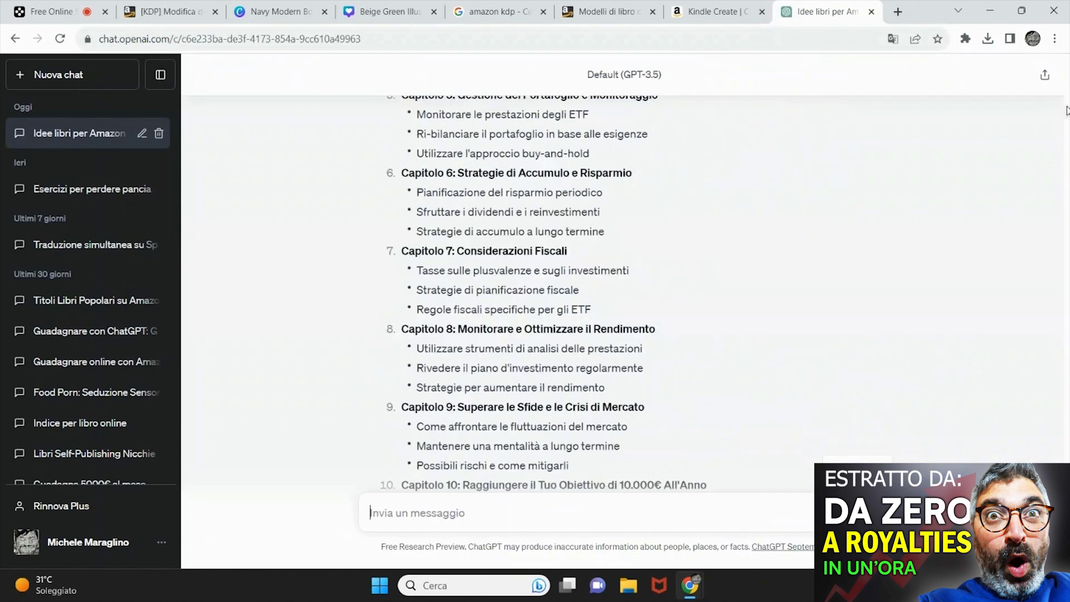
scroll(393, 210, "up", 9)
left_click_drag(483, 199, 733, 198)
key("ctrl+c")
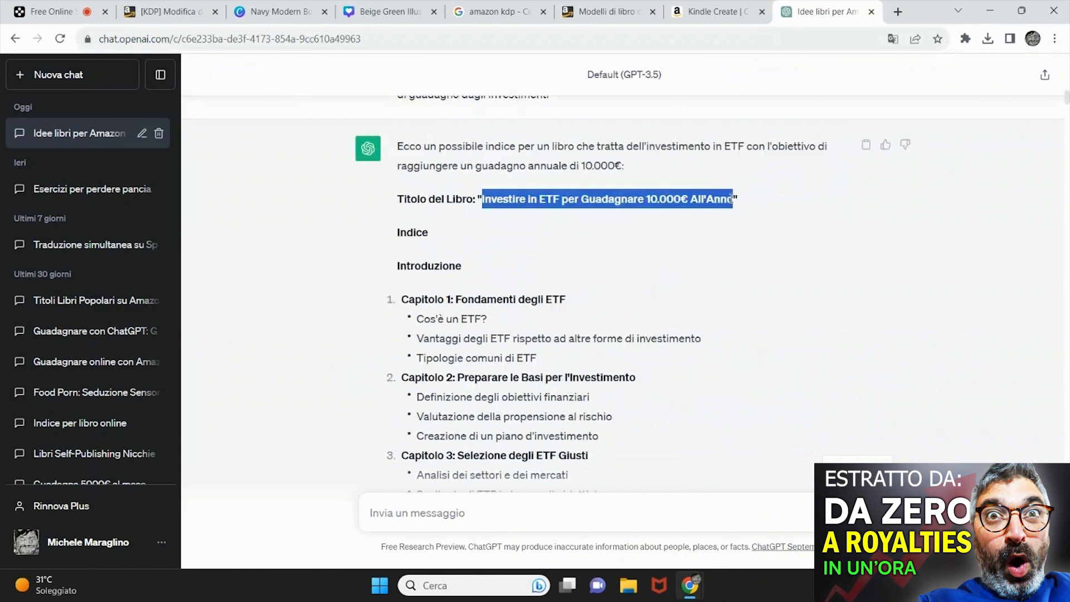
Step: Write the prompt "scrivi la descrizione in copy del libro" followed by the copied book title
left_click(457, 505)
type("scrivi la der")
key("BackSpace")
type("scrizip")
key("BackSpace")
type("one in copy ")
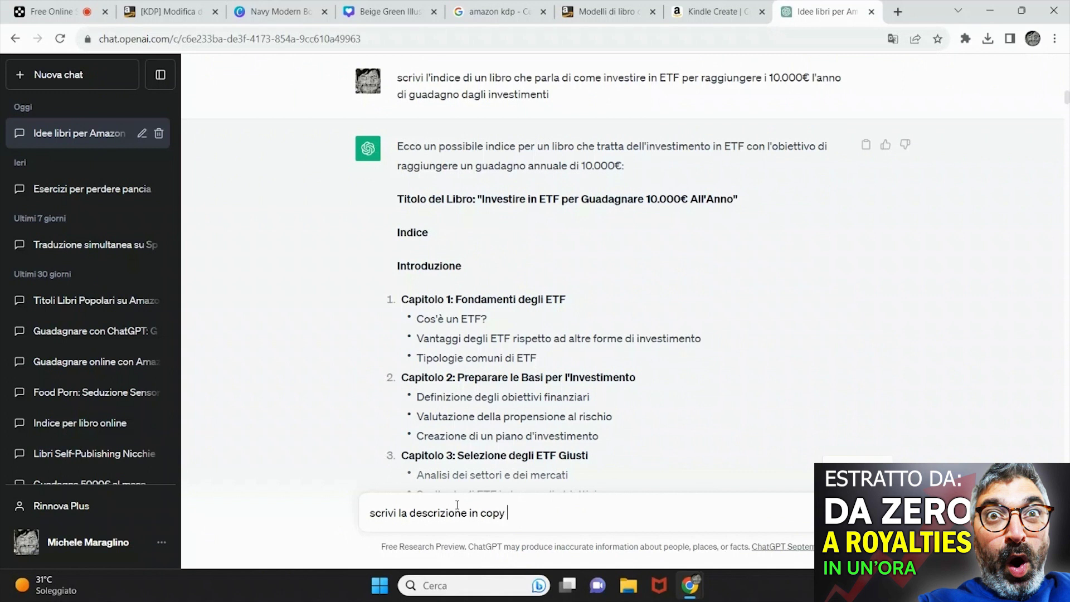
type("del lib")
key("BackSpace")
type("bro")
key("ctrl+v")
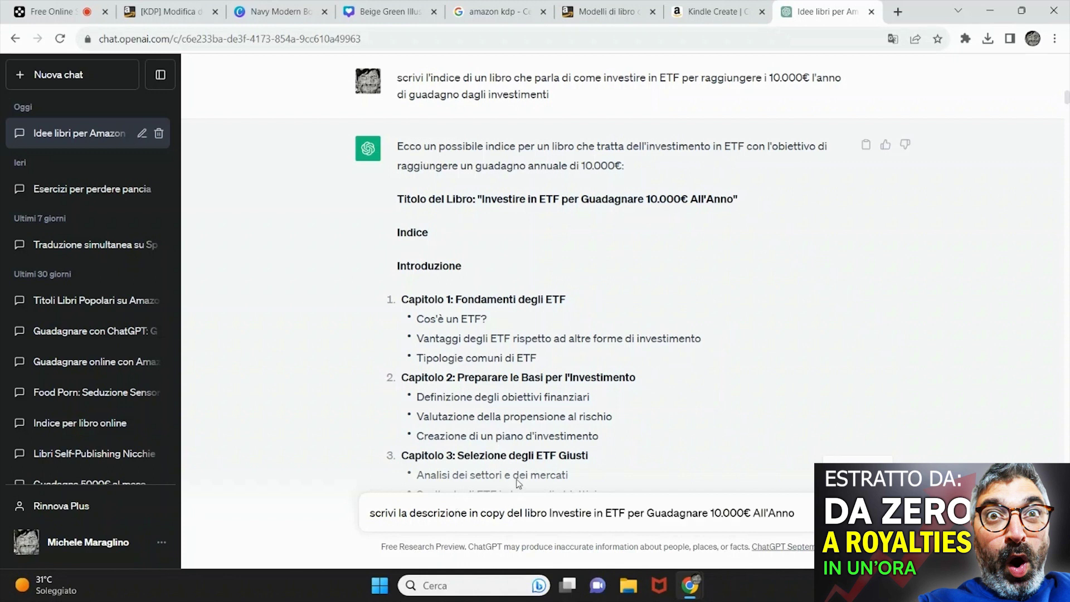
Step: Refine the prompt with "Come" before the title, "per amazon" after "descrizione", and quotation marks around the full title
left_click(549, 513)
type("Come")
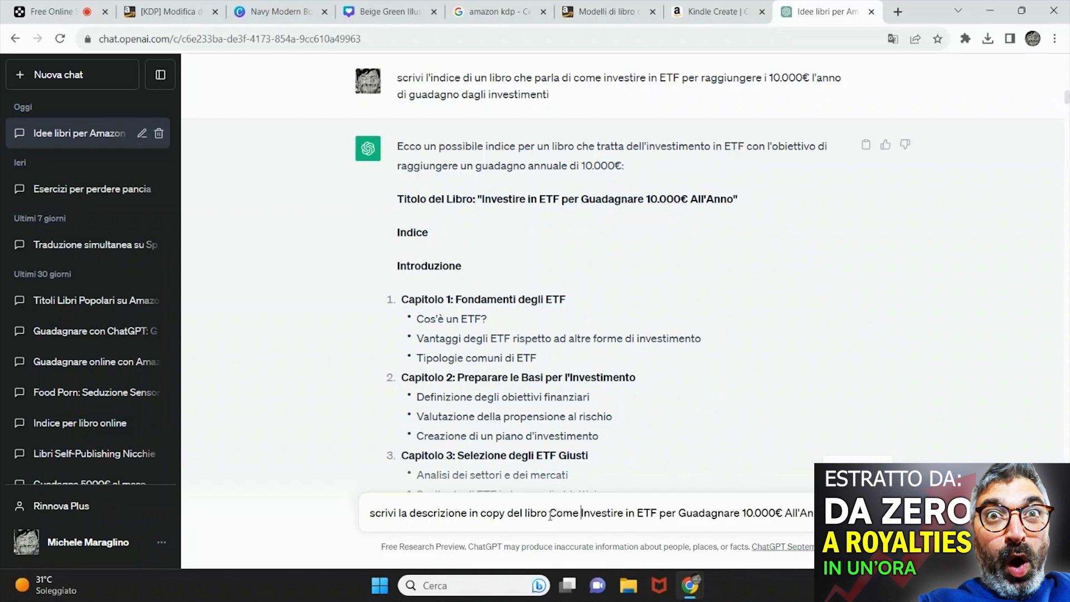
left_click(470, 511)
type("per am")
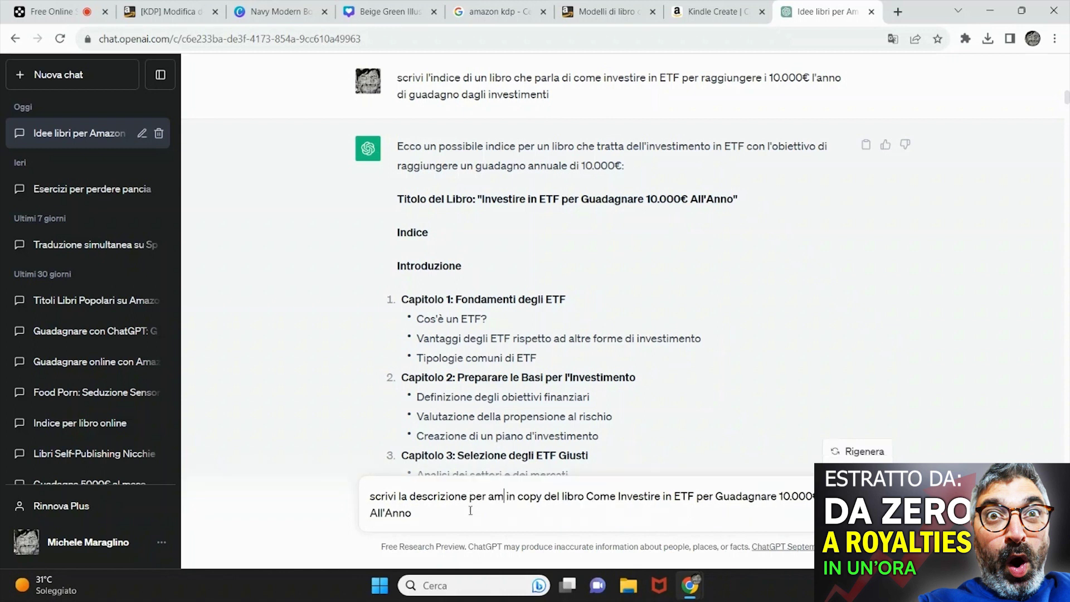
type("azon")
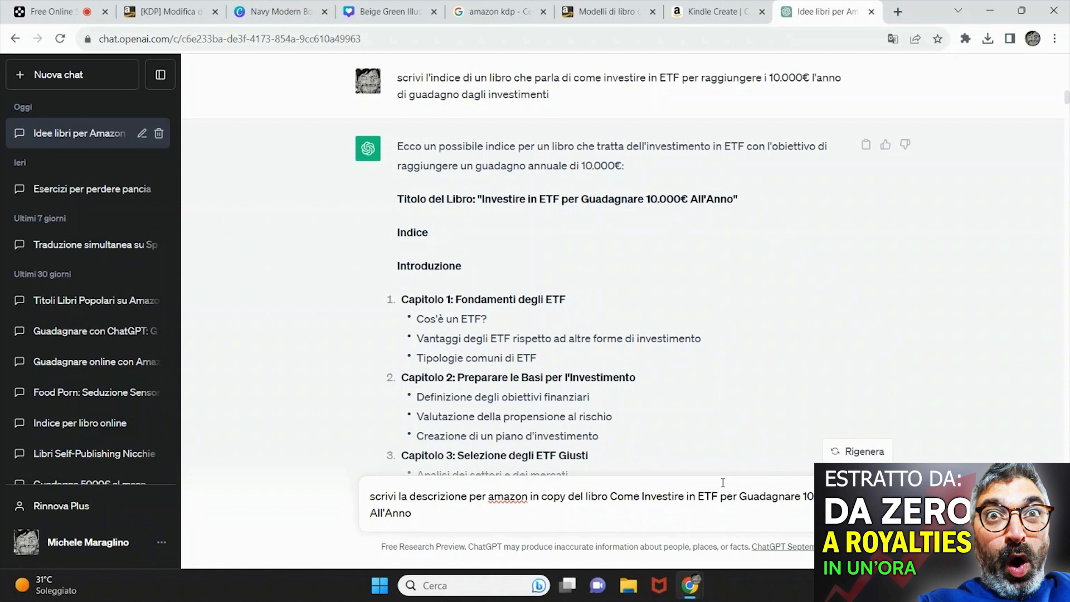
left_click(613, 496)
type("\"")
left_click(424, 518)
type("\"")
Step: Extend the prompt with the request "metti una chiara call to action per l'acquisto"
type(". ")
type(",me")
type("tti un")
key("BackSpace")
key("BackSpace")
key("BackSpace")
key("BackSpace")
key("BackSpace")
key("BackSpace")
key("BackSpace")
key("BackSpace")
key("BackSpace")
type("metti una chiara call to action per l'acquisto e cerca dsi e")
Step: Complete the prompt with "e cerca di essere il più persuasivo possibile" and send it
key("BackSpace")
key("BackSpace")
key("BackSpace")
key("BackSpace")
type("i ess")
type("ere il ")
type("pi")
type("ù pe")
type("rsia")
key("BackSpace")
key("BackSpace")
type("uasivo po")
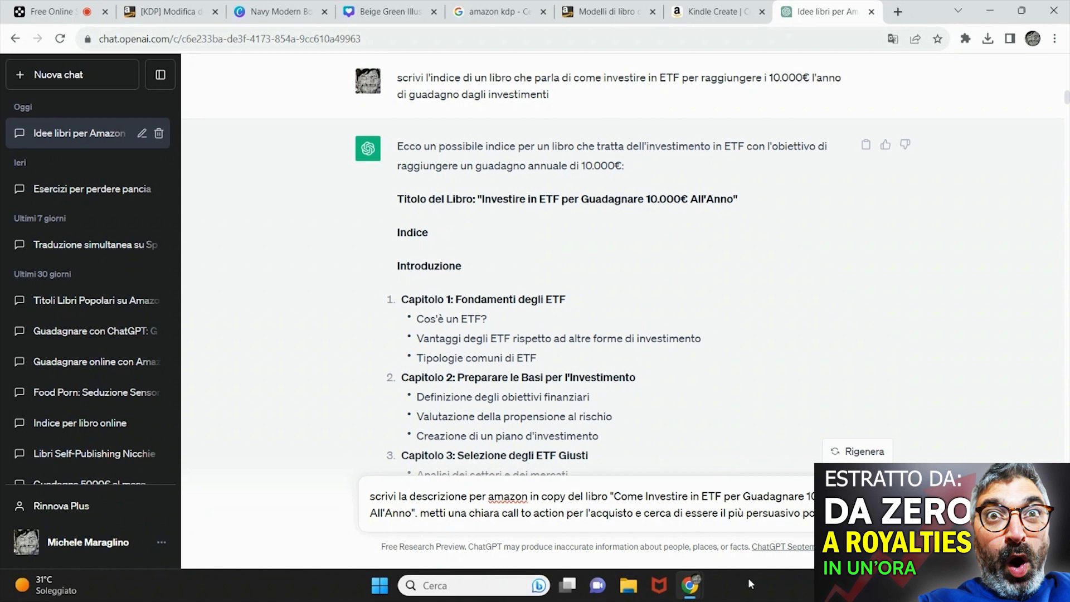
key("Return")
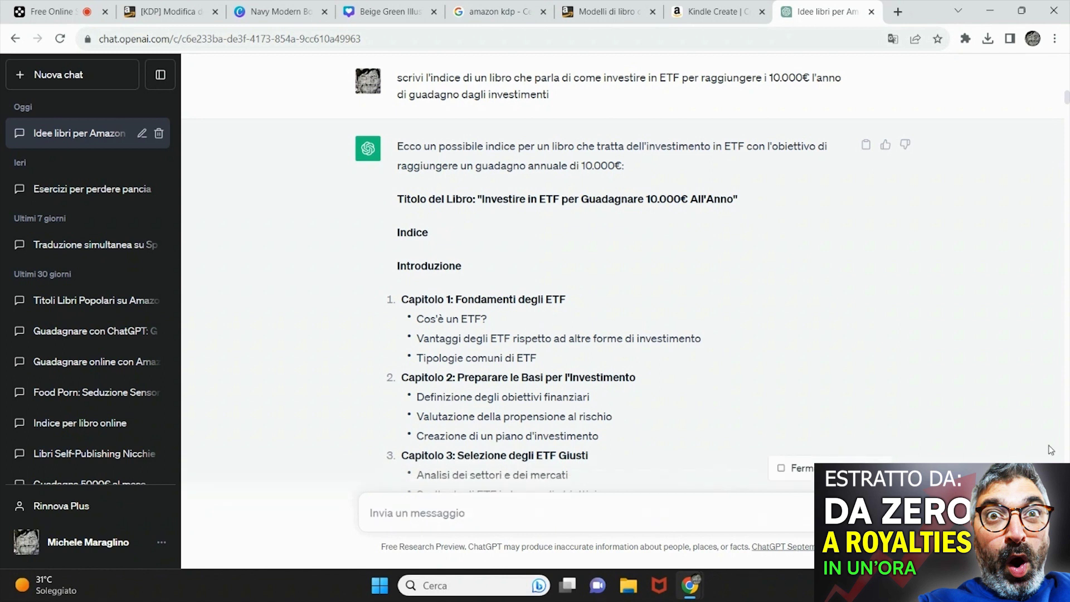
Step: Read through the generated Amazon book description from its title to the closing call to action
scroll(796, 386, "down", 10)
scroll(796, 387, "down", 10)
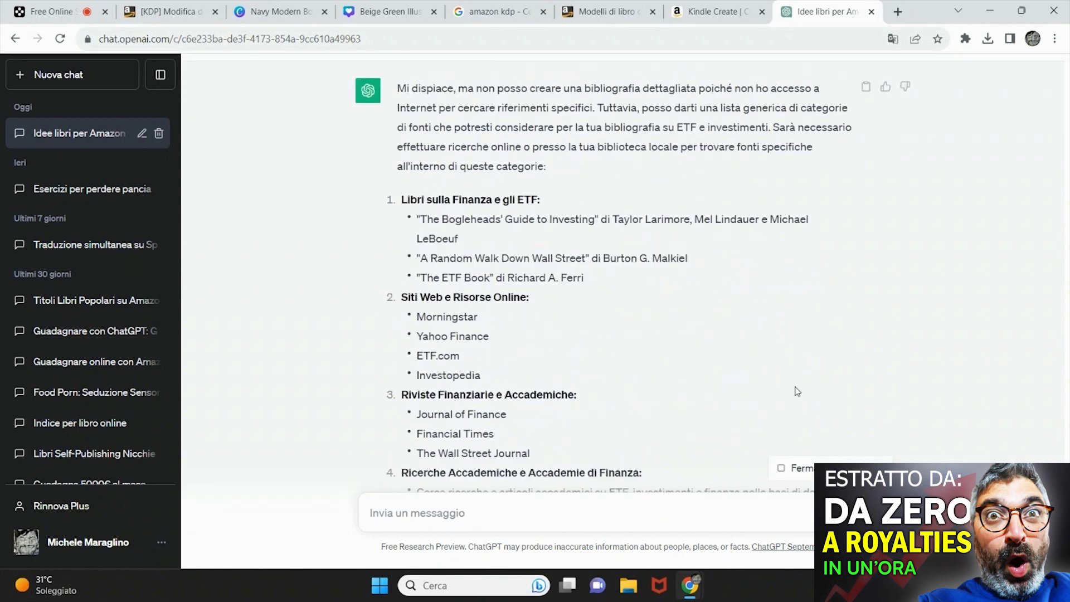
scroll(797, 391, "down", 8)
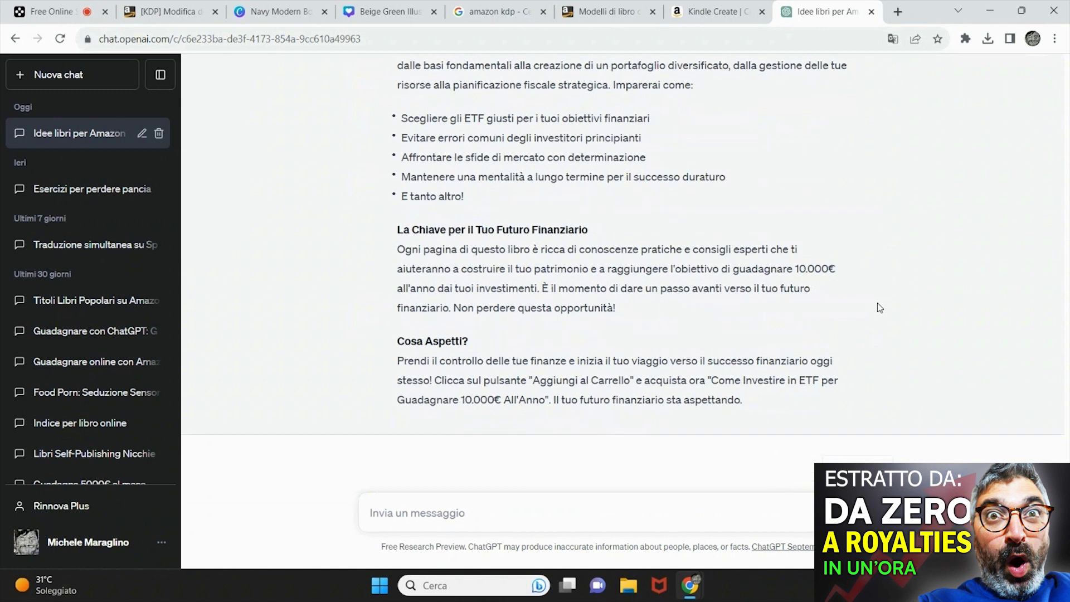
scroll(518, 189, "up", 7)
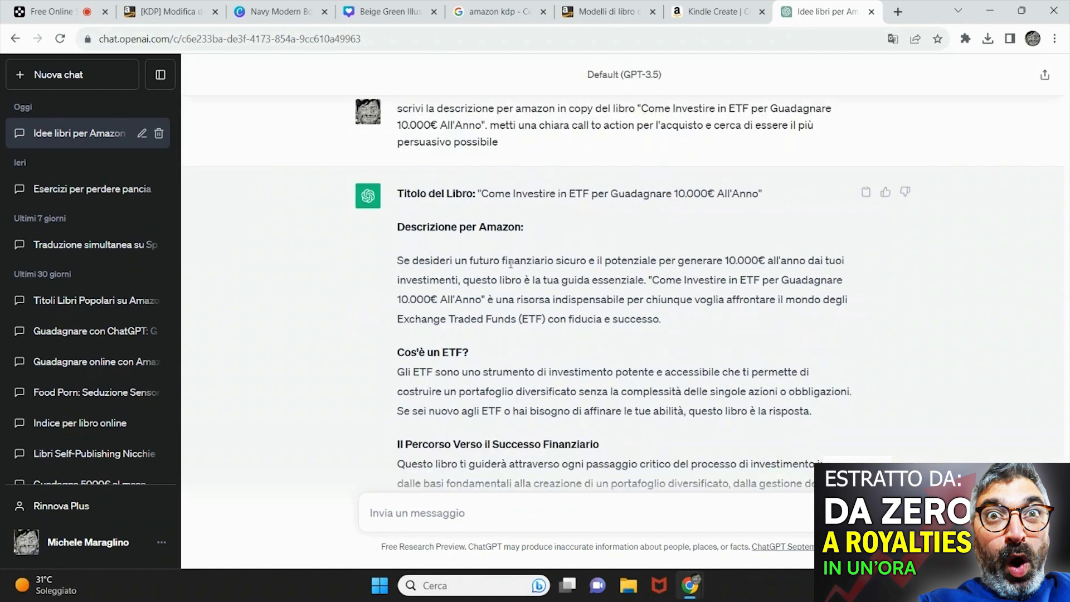
Step: Copy the generated book description from ChatGPT into the Descrizione field of the KDP eBook details
left_click(865, 192)
left_click(716, 10)
left_click(145, 5)
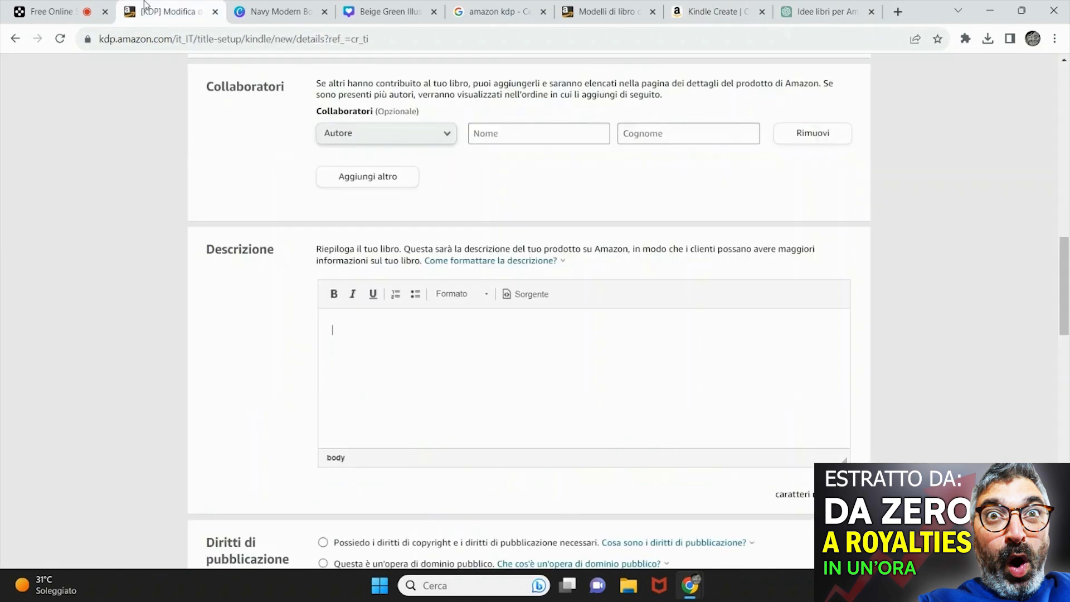
key("ctrl+v")
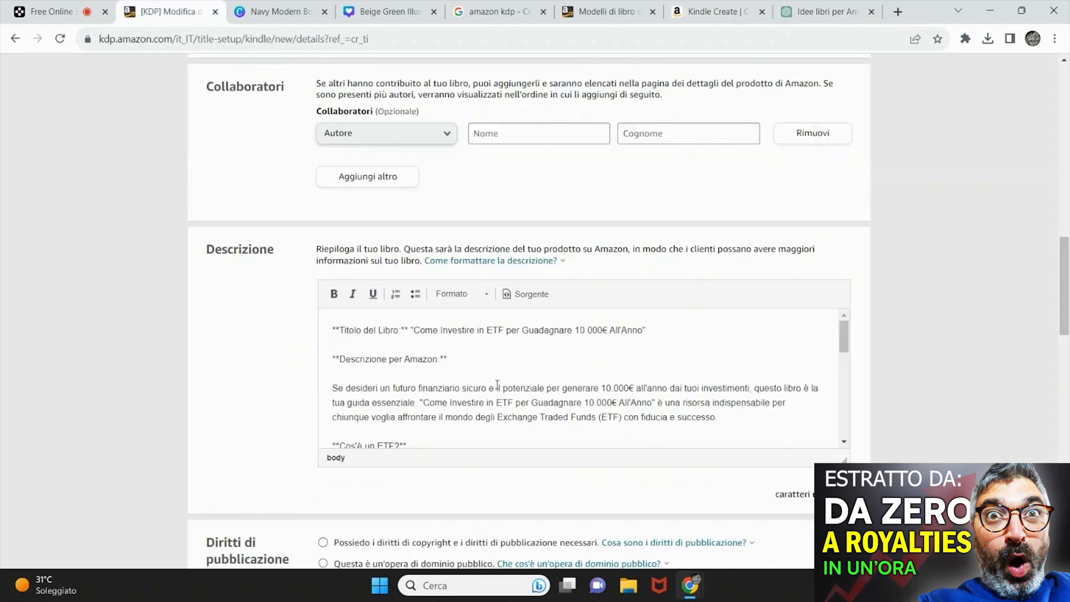
Step: Delete the "Titolo del Libro" and "Descrizione per Amazon" lines from the start of the description
left_click(439, 346)
triple_click(373, 331)
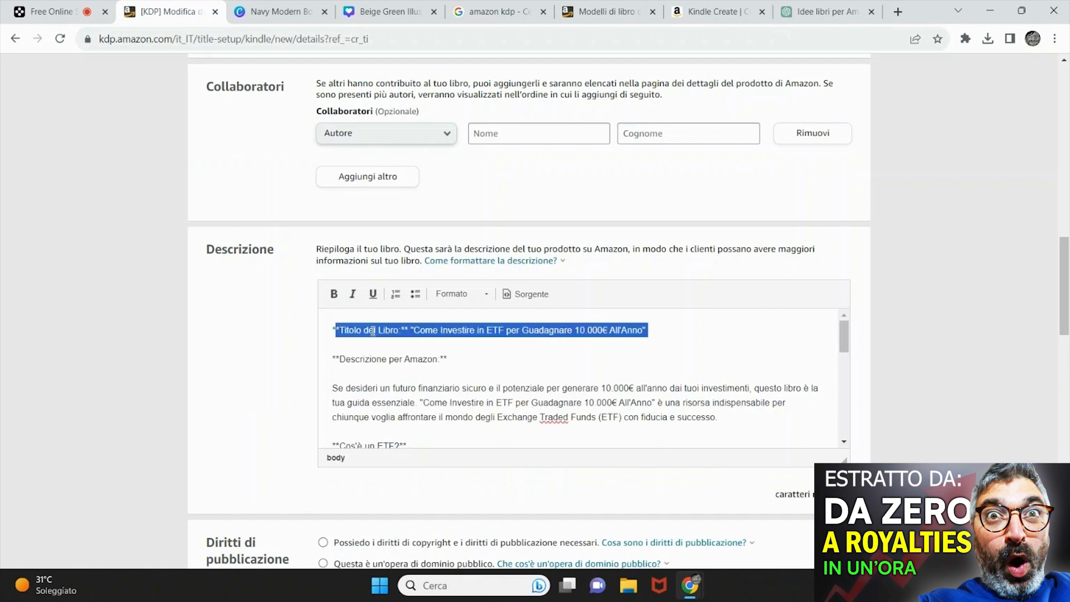
left_click_drag(555, 368, 337, 322)
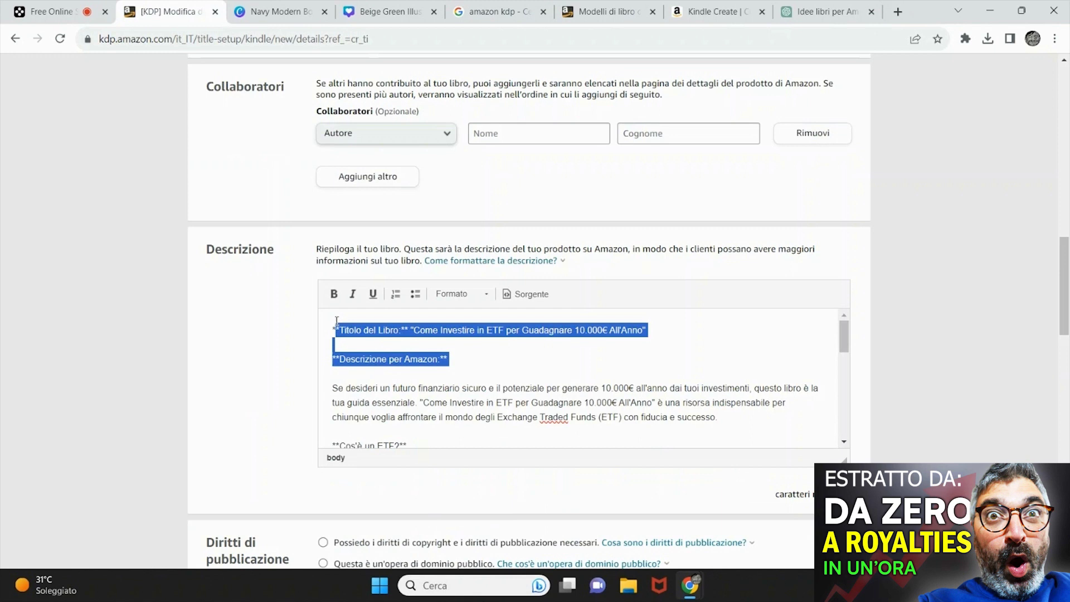
key("BackSpace")
key("Delete")
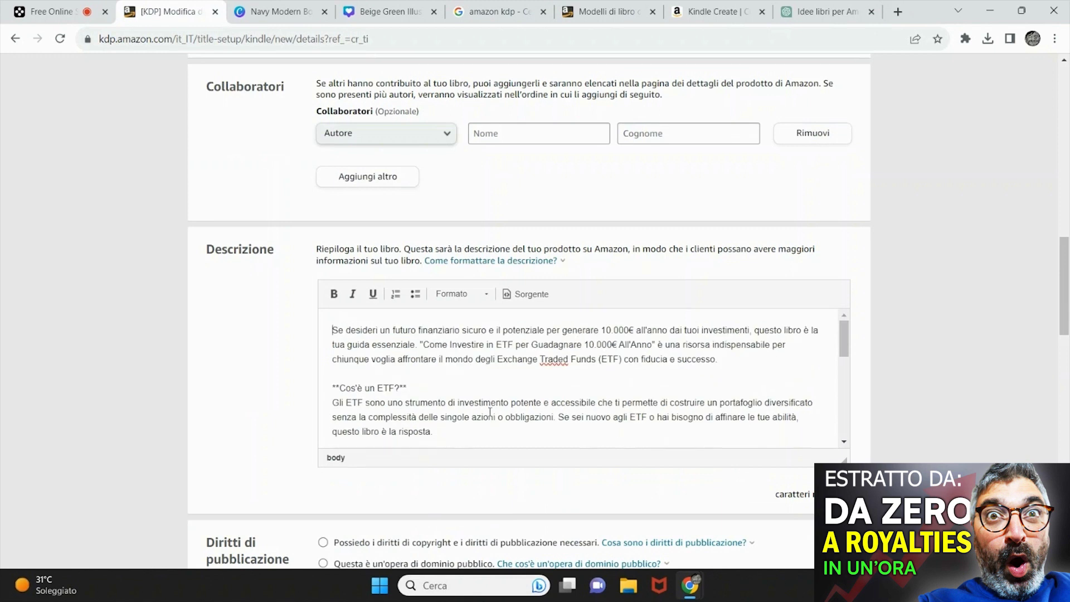
Step: Make the description headings "Cos'è un ETF?" and "Il Percorso Verso il Successo Finanziario" bold
left_click_drag(406, 388, 329, 381)
scroll(390, 390, "down", 1)
key("ctrl+b")
scroll(438, 397, "down", 1)
left_click_drag(510, 391, 333, 391)
key("ctrl+b")
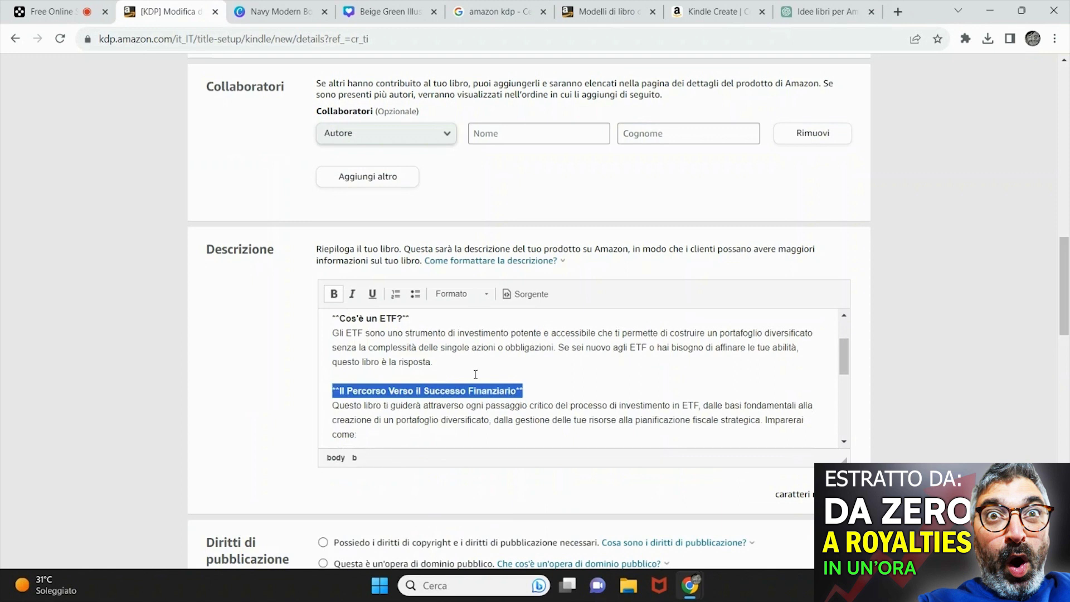
Step: Make the description headings "La Chiave per il Tuo Futuro Finanziario" and "Cosa Aspetti?" bold
scroll(549, 348, "down", 3)
scroll(507, 370, "down", 1)
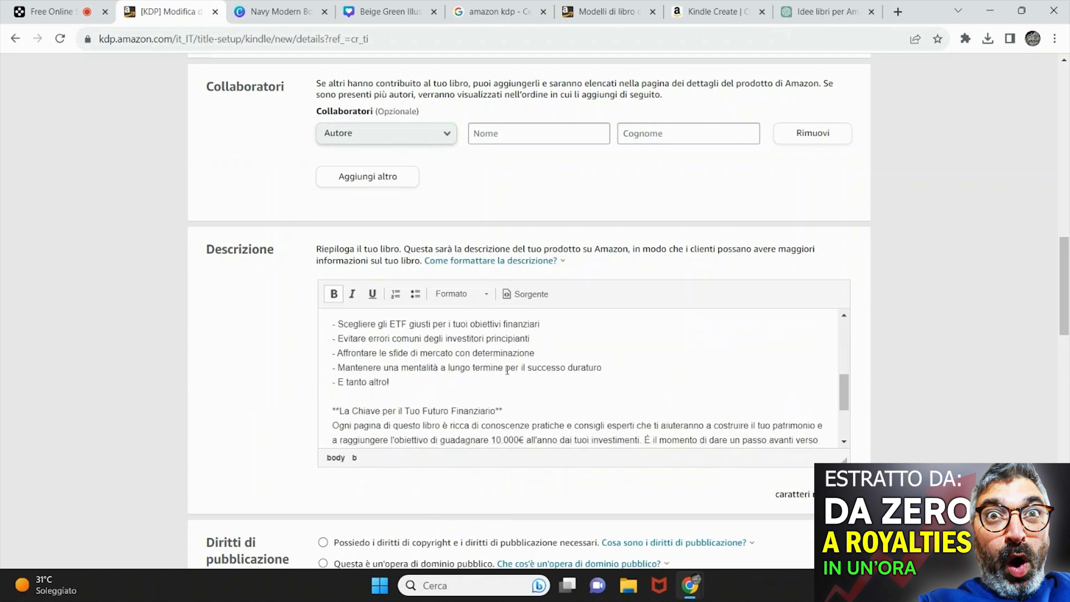
left_click_drag(503, 411, 332, 410)
key("ctrl+b")
scroll(542, 380, "down", 2)
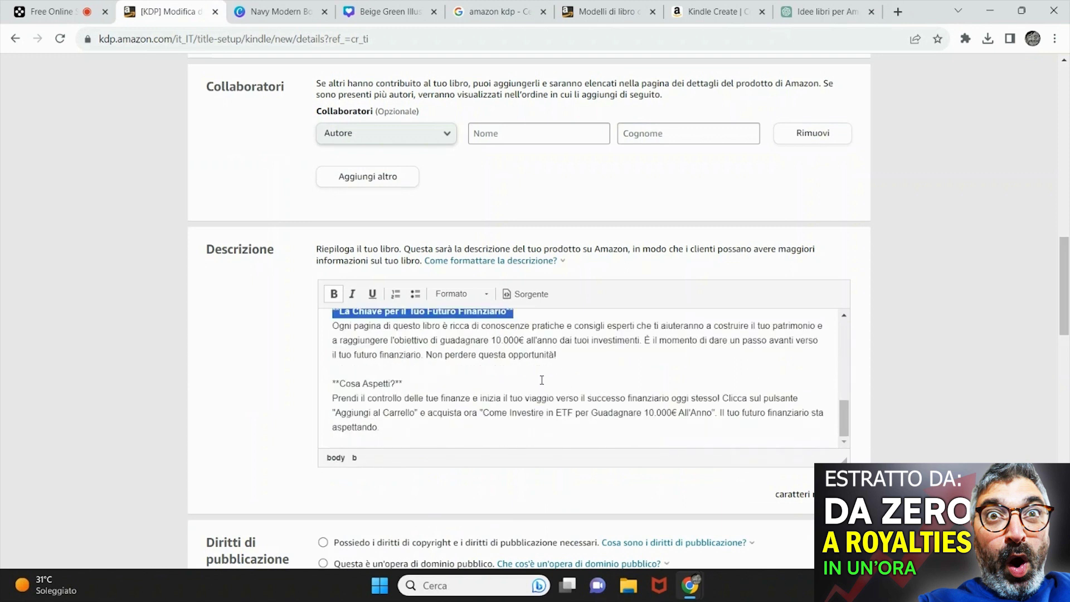
left_click_drag(541, 380, 315, 389)
key("ctrl+b")
Step: Declare ownership of the copyright and necessary publishing rights for the book
scroll(441, 381, "down", 2)
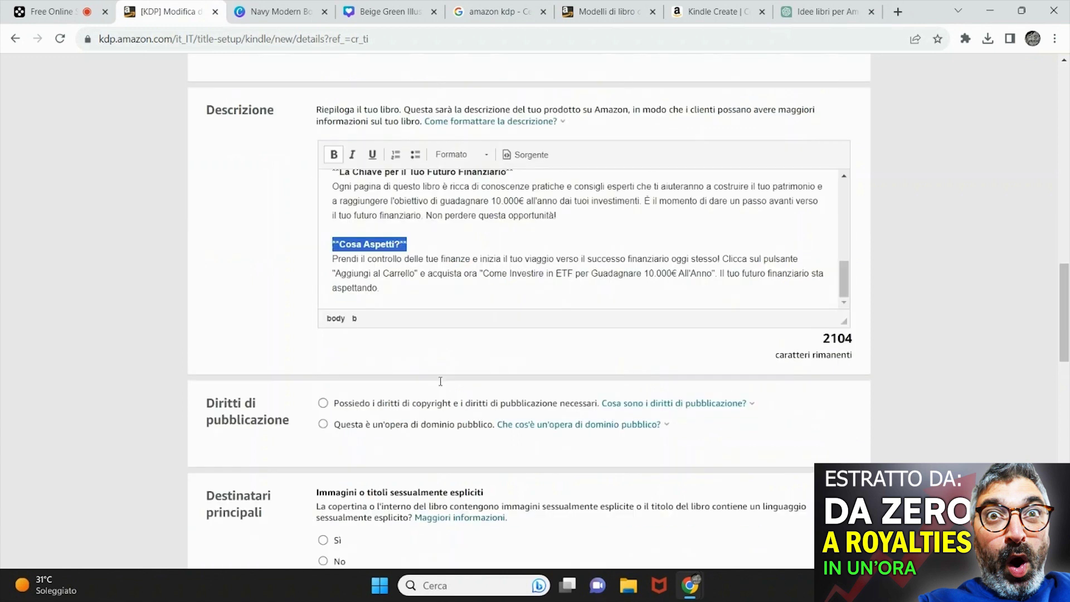
scroll(434, 390, "down", 1)
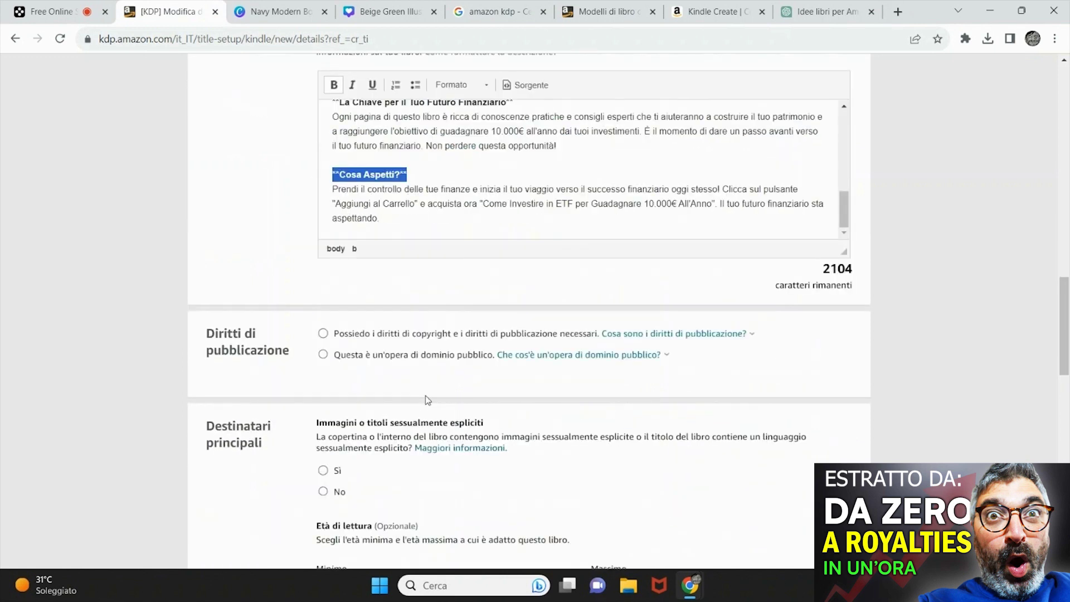
left_click(322, 333)
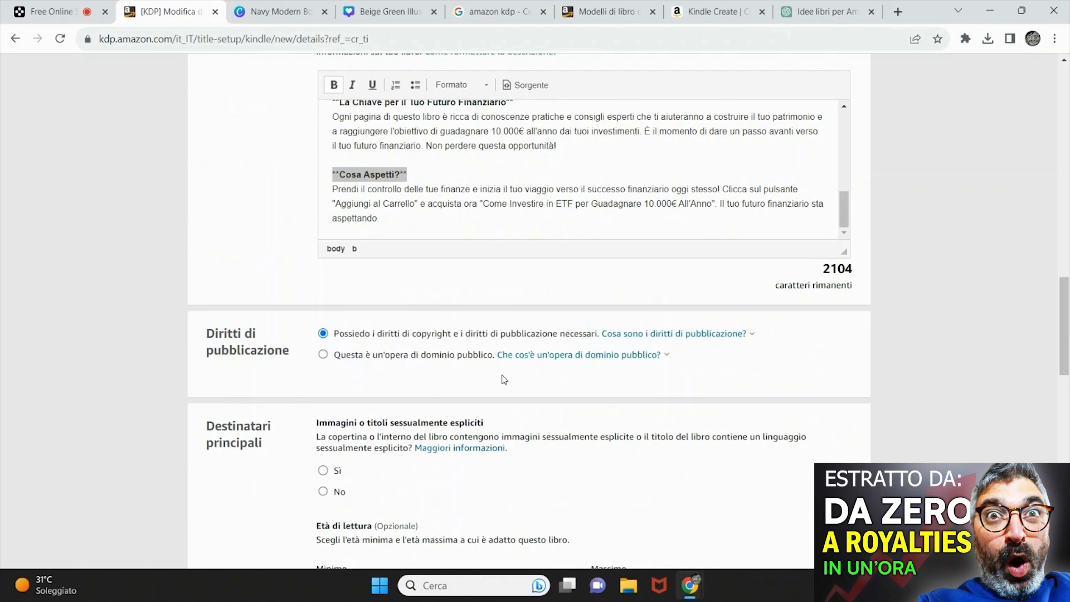
scroll(523, 260, "down", 2)
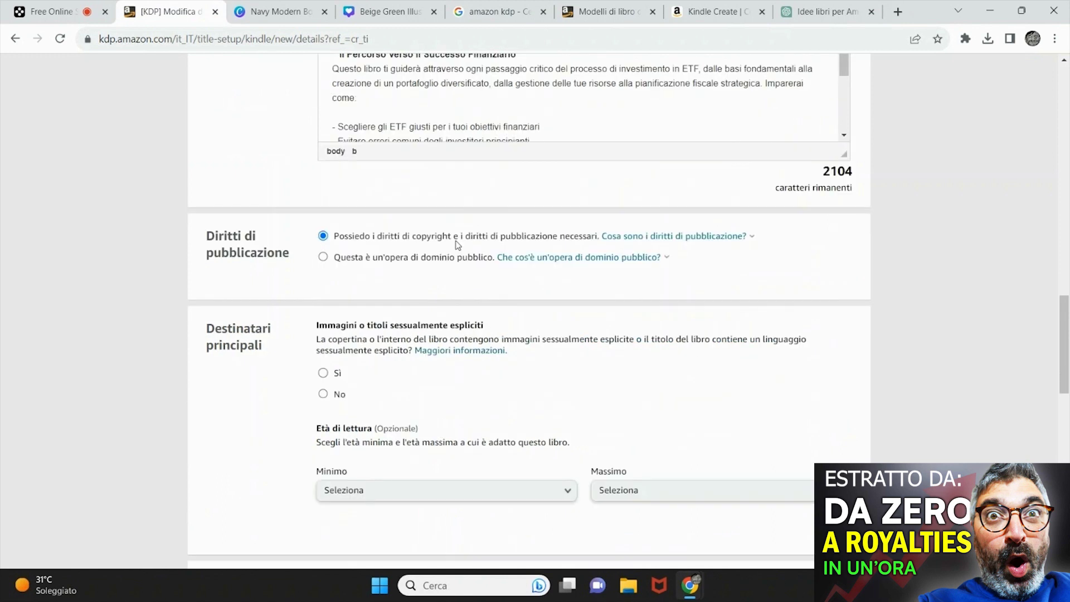
scroll(463, 251, "up", 3)
scroll(485, 263, "down", 1)
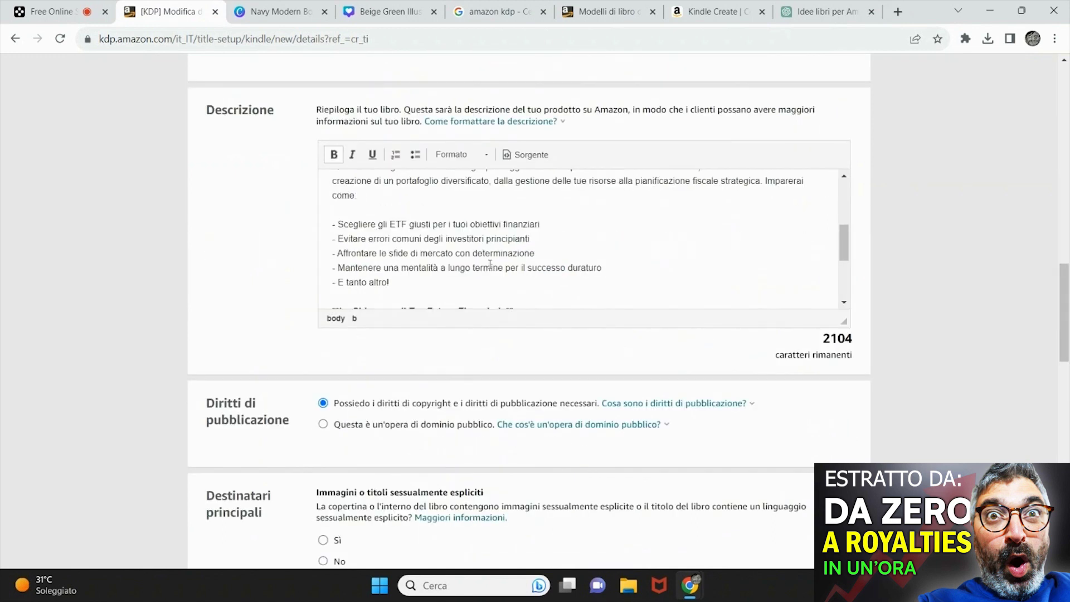
Step: Answer No to sexually explicit images or title and set the primary marketplace to Amazon.it
scroll(611, 451, "down", 6)
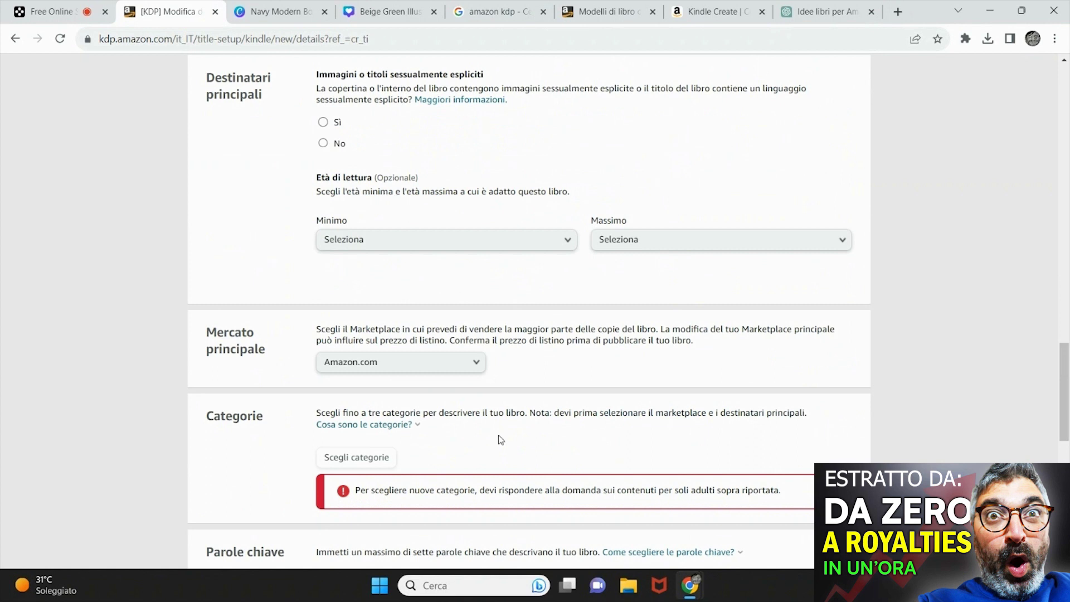
scroll(498, 435, "up", 2)
left_click(324, 283)
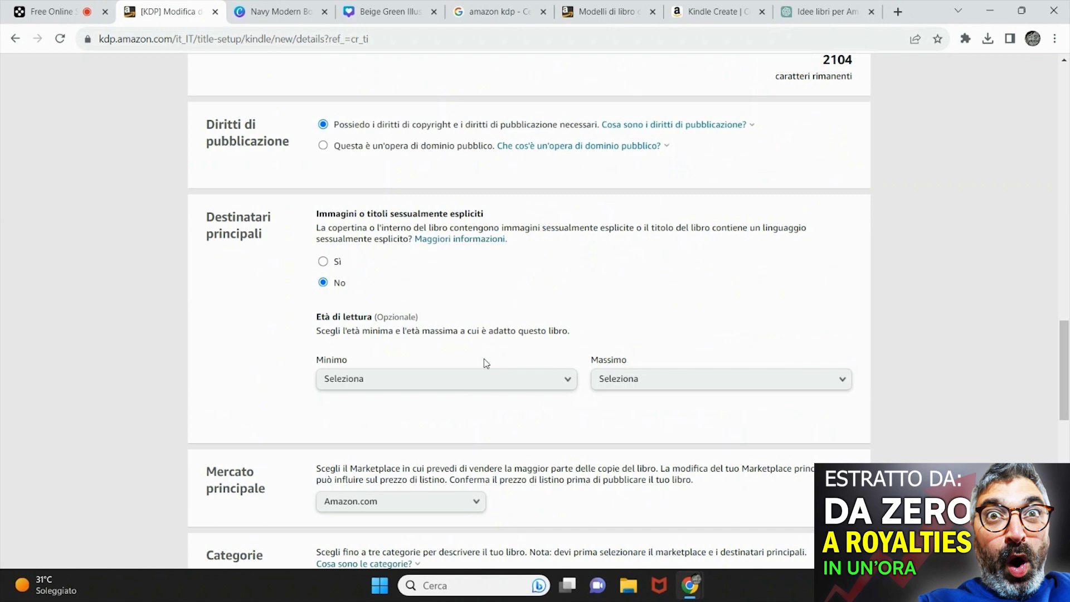
scroll(484, 363, "down", 3)
left_click(386, 365)
left_click(340, 273)
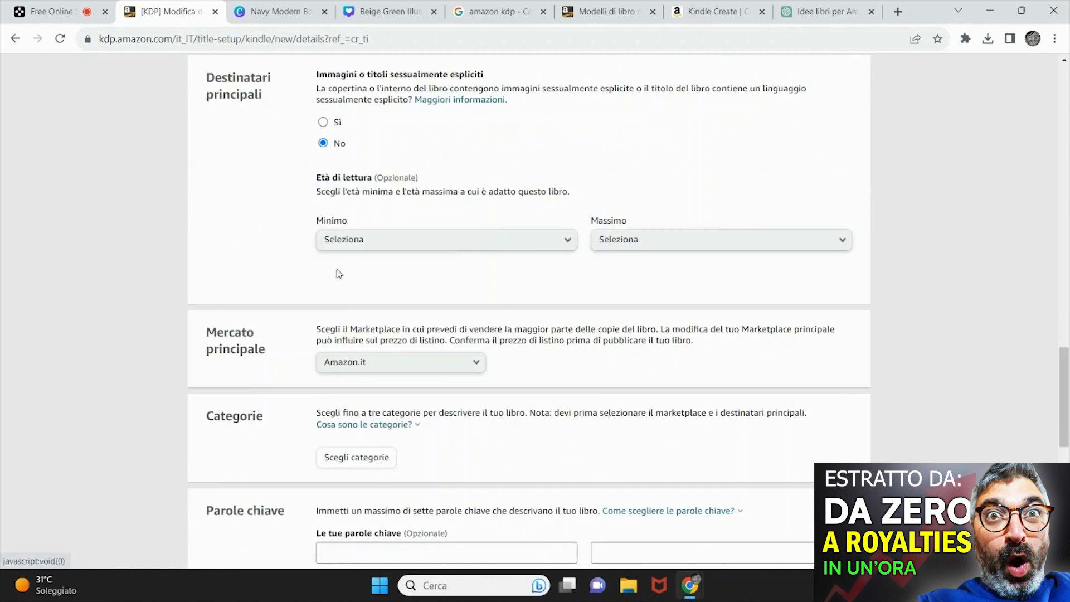
Step: Choose Economia, affari e finanza as the book's first category with the placement Economia
scroll(401, 419, "down", 1)
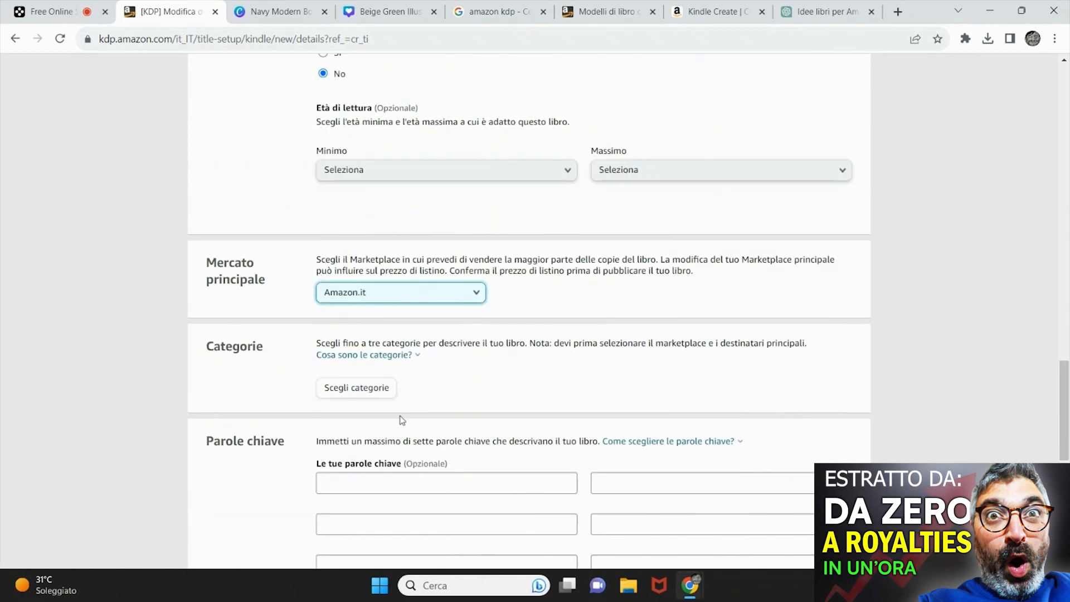
left_click(360, 388)
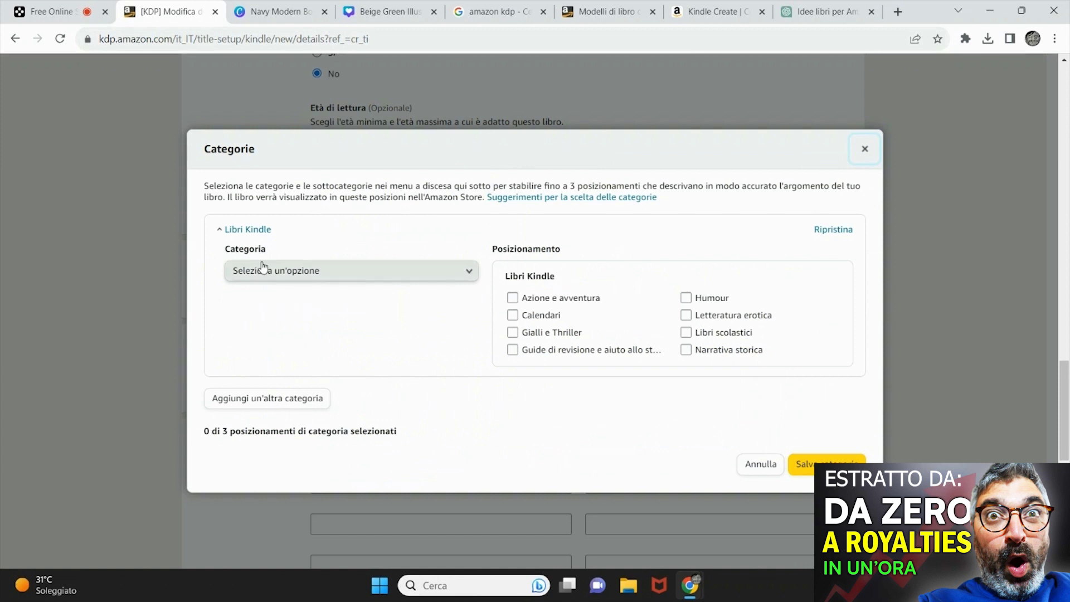
left_click(279, 280)
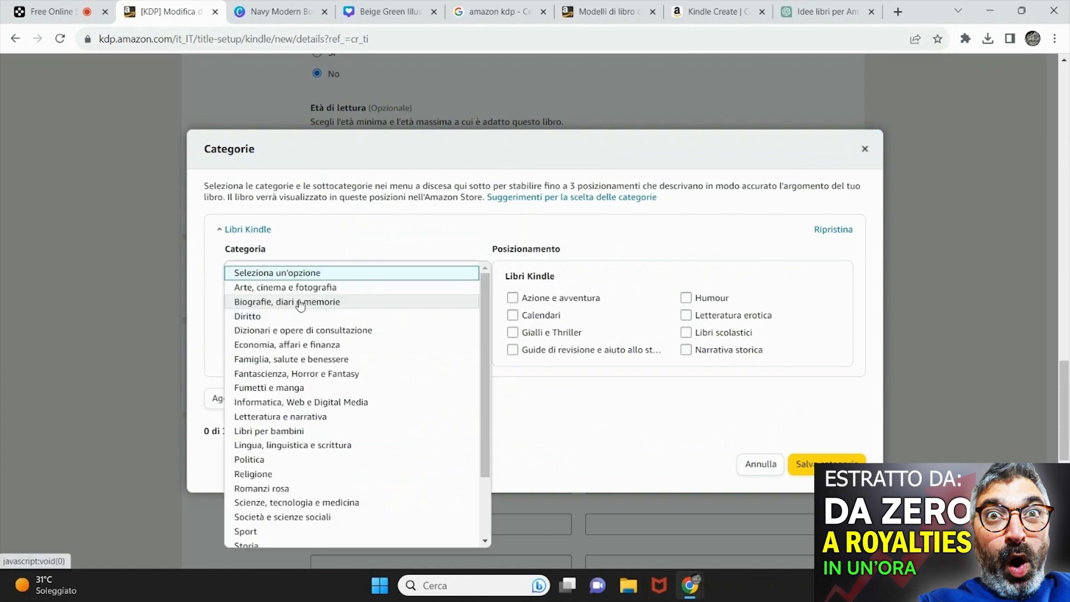
left_click(326, 347)
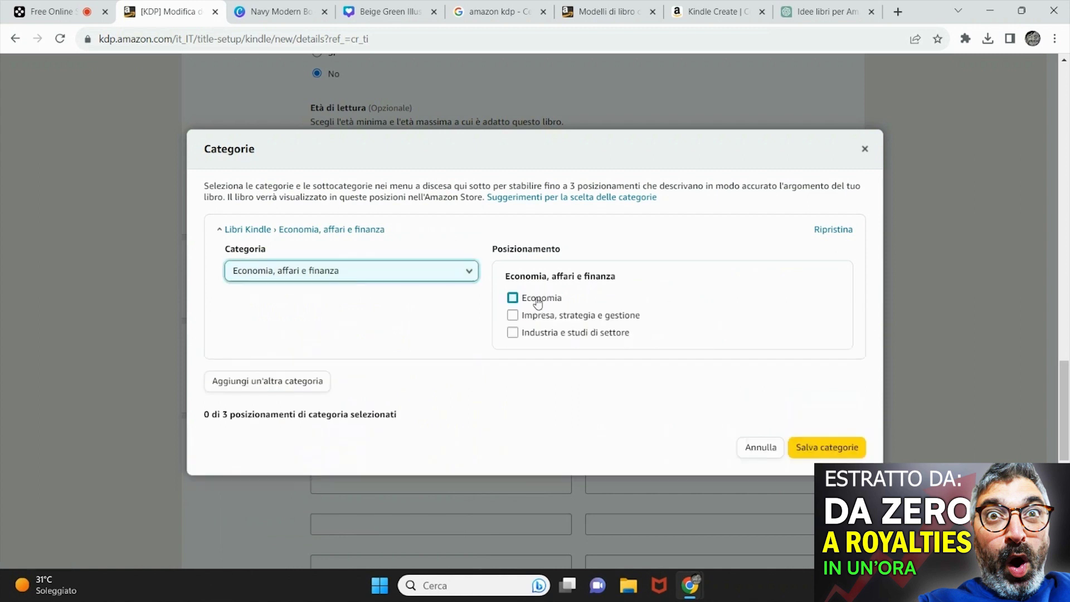
left_click(538, 303)
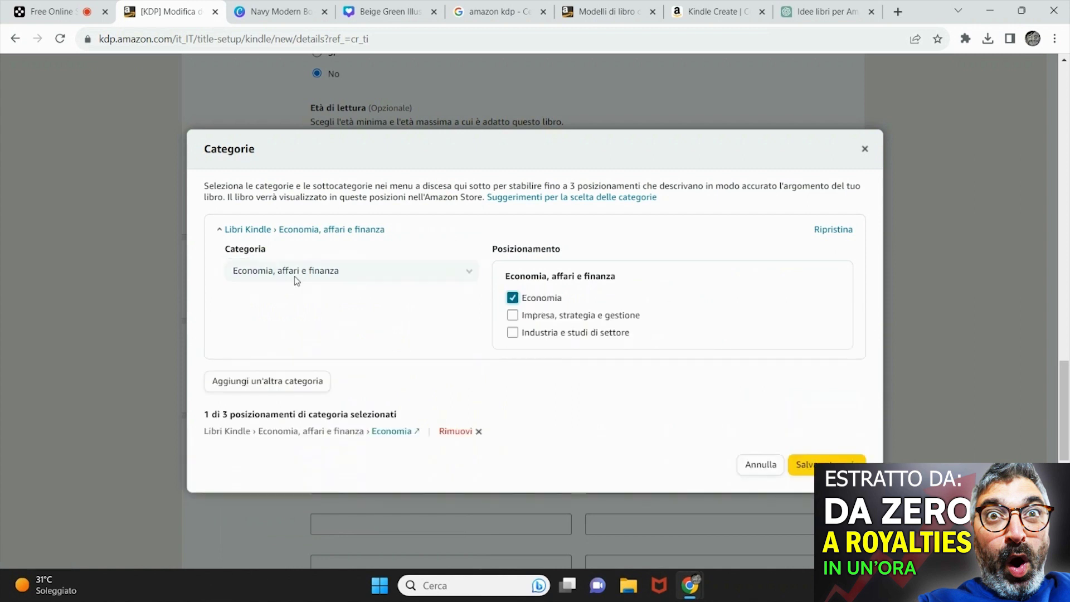
Step: Add a second category entry and try Diritto as its category
left_click(305, 383)
left_click(277, 308)
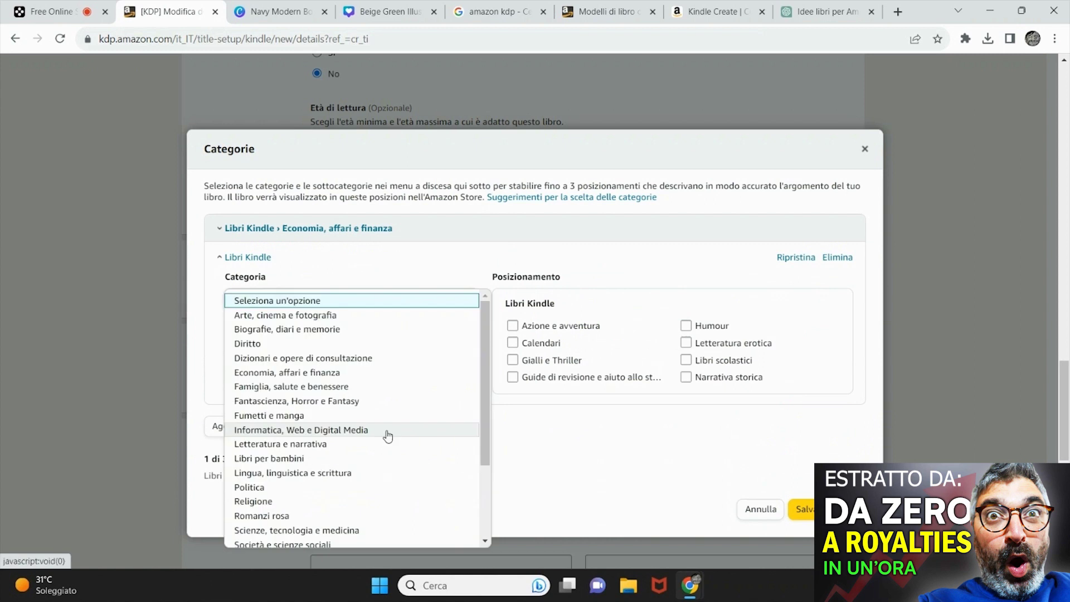
scroll(325, 478, "down", 2)
scroll(325, 478, "up", 2)
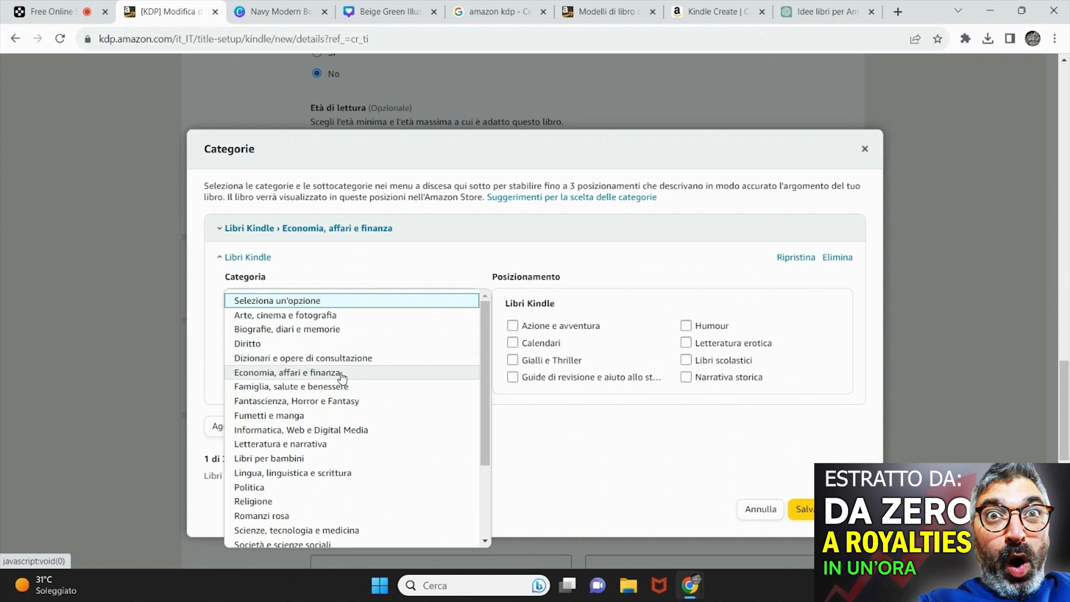
scroll(311, 389, "down", 2)
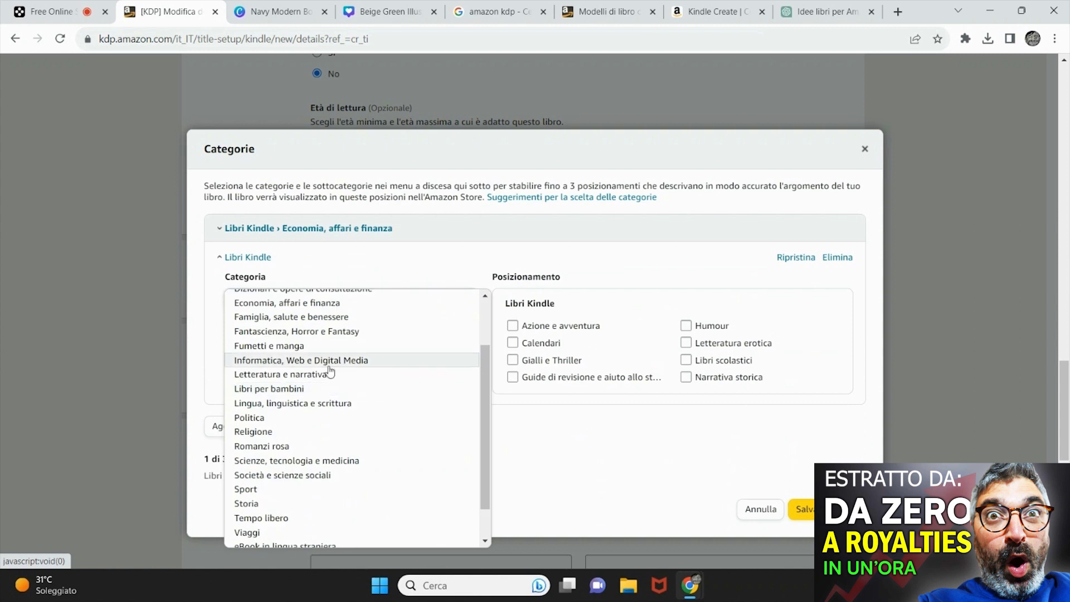
scroll(317, 385, "down", 1)
scroll(308, 394, "up", 3)
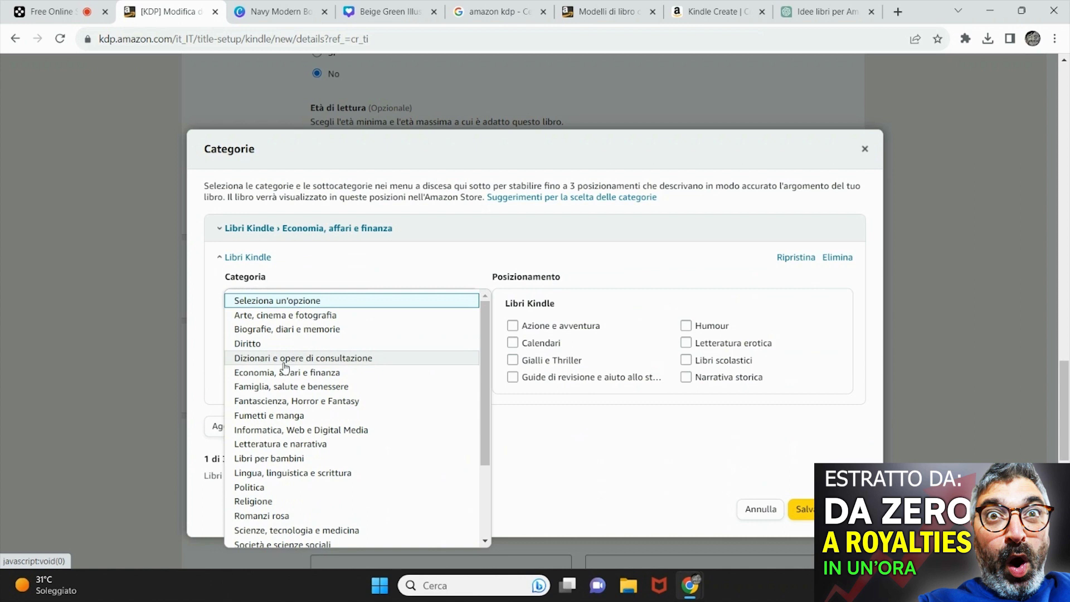
left_click(259, 347)
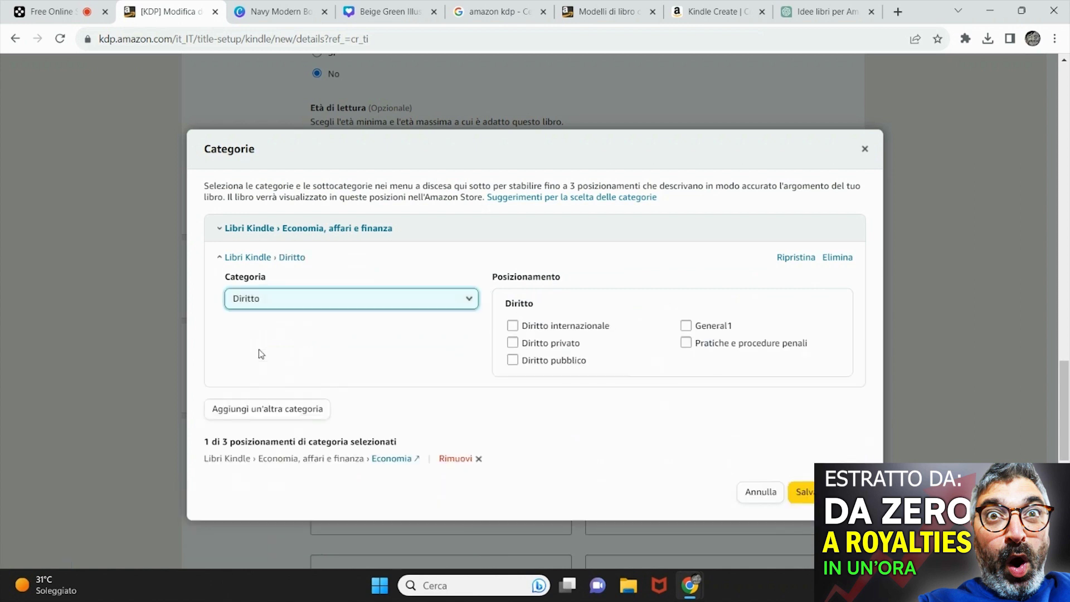
Step: Try Economia, affari e finanza and Scienze, tecnologia e medicina as the second category
left_click(240, 295)
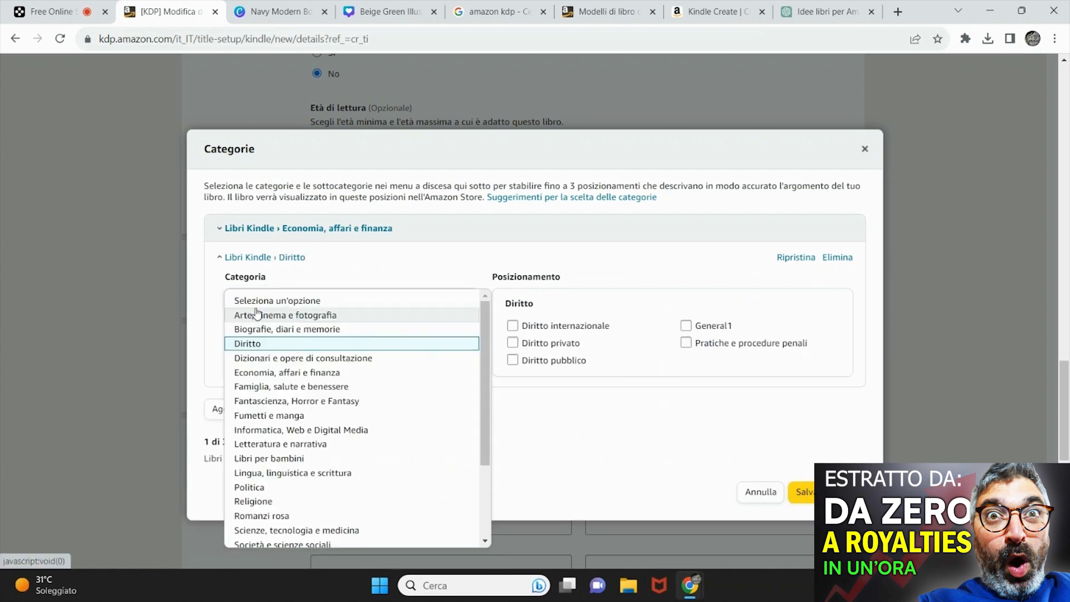
left_click(281, 374)
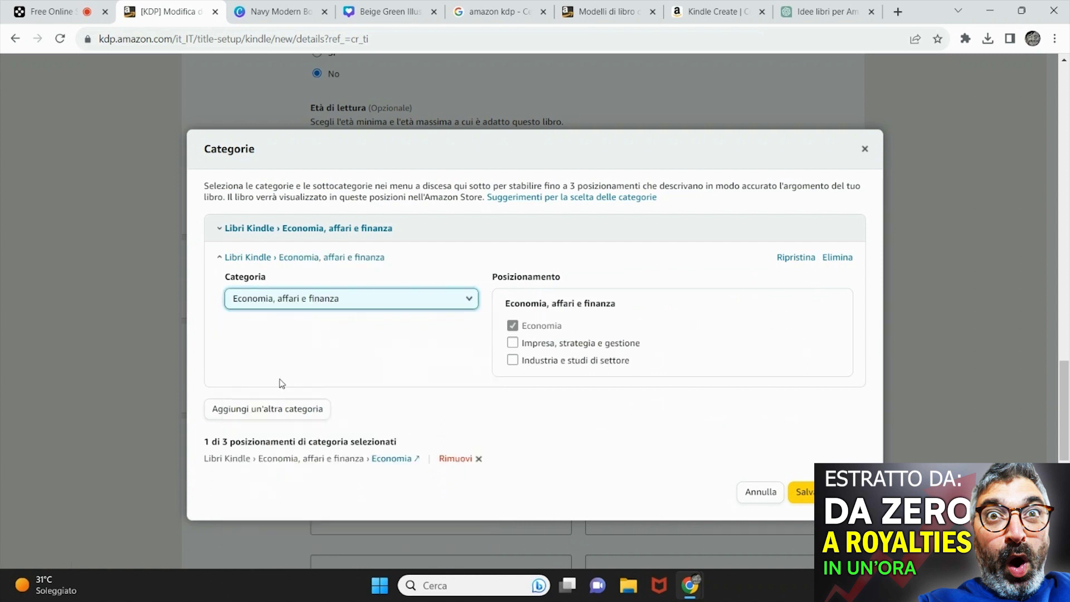
left_click(251, 307)
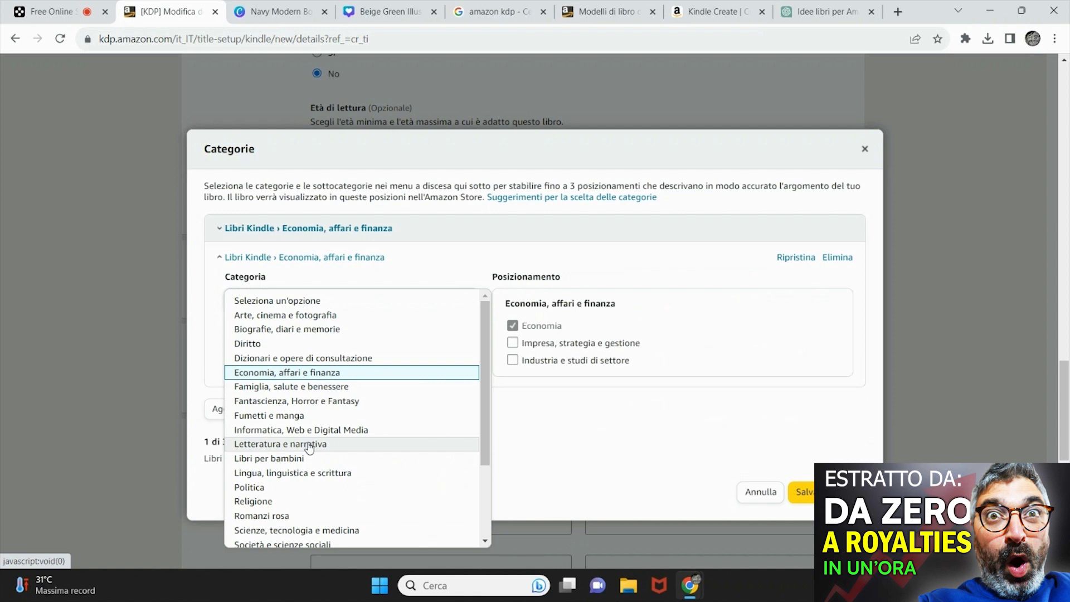
scroll(310, 447, "down", 2)
scroll(301, 448, "down", 2)
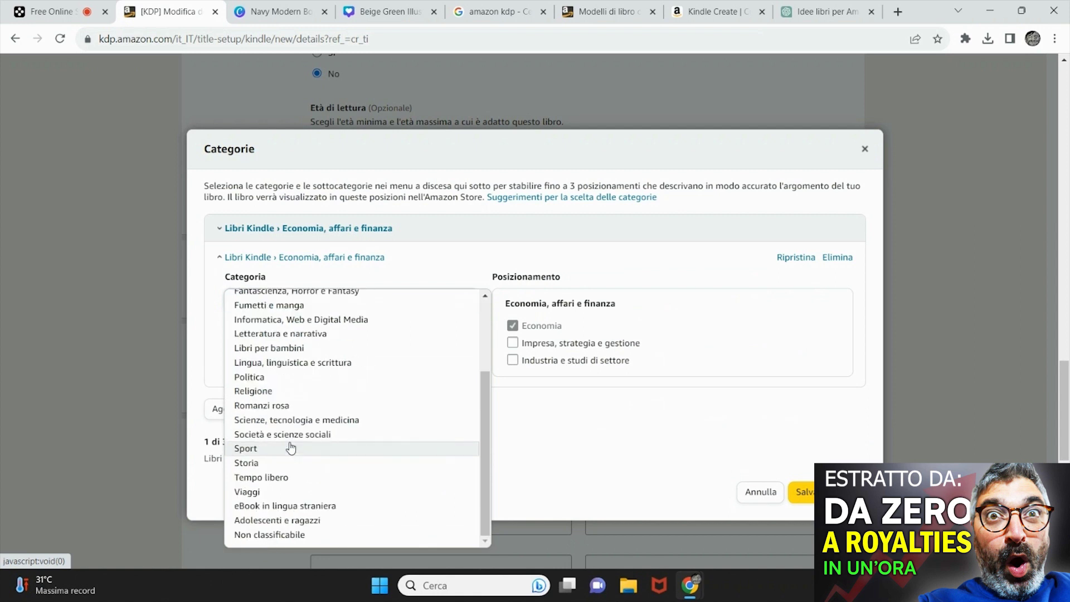
left_click(302, 420)
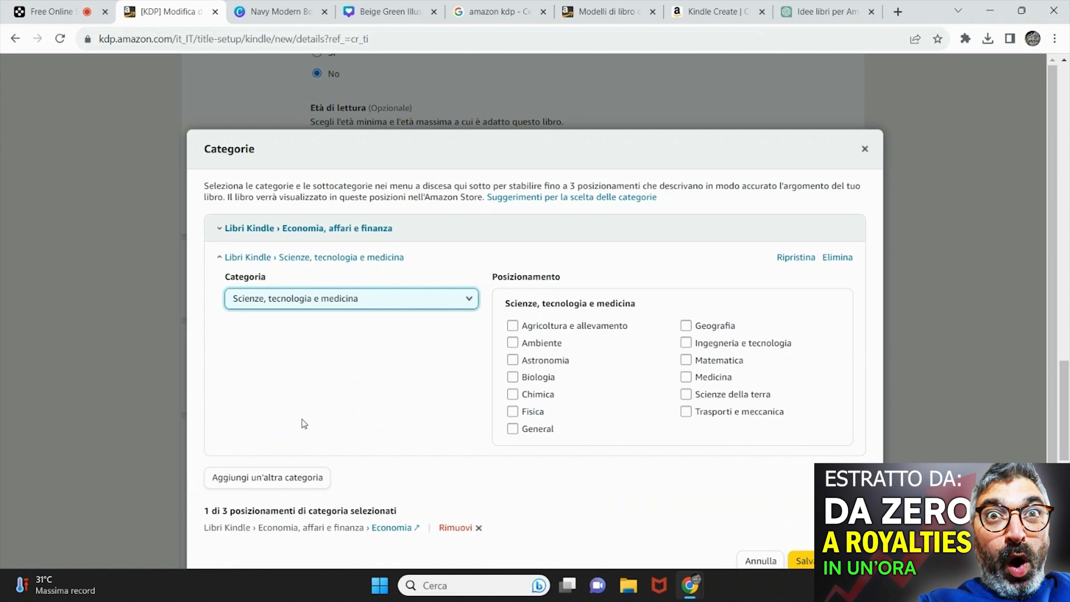
Step: Set the second category to Società e scienze sociali
left_click(326, 307)
scroll(273, 513, "down", 3)
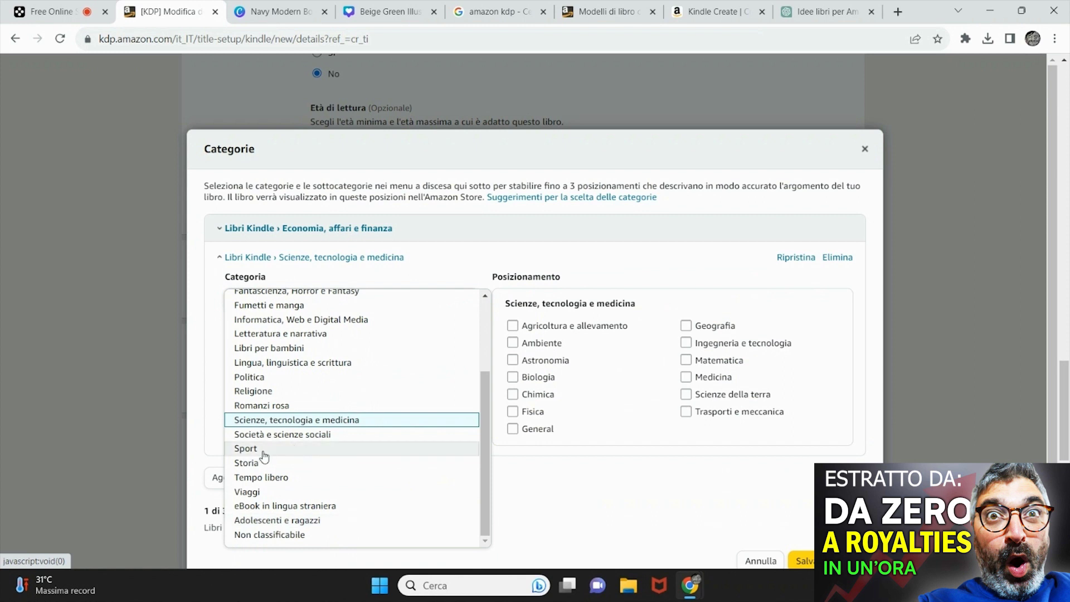
left_click(284, 435)
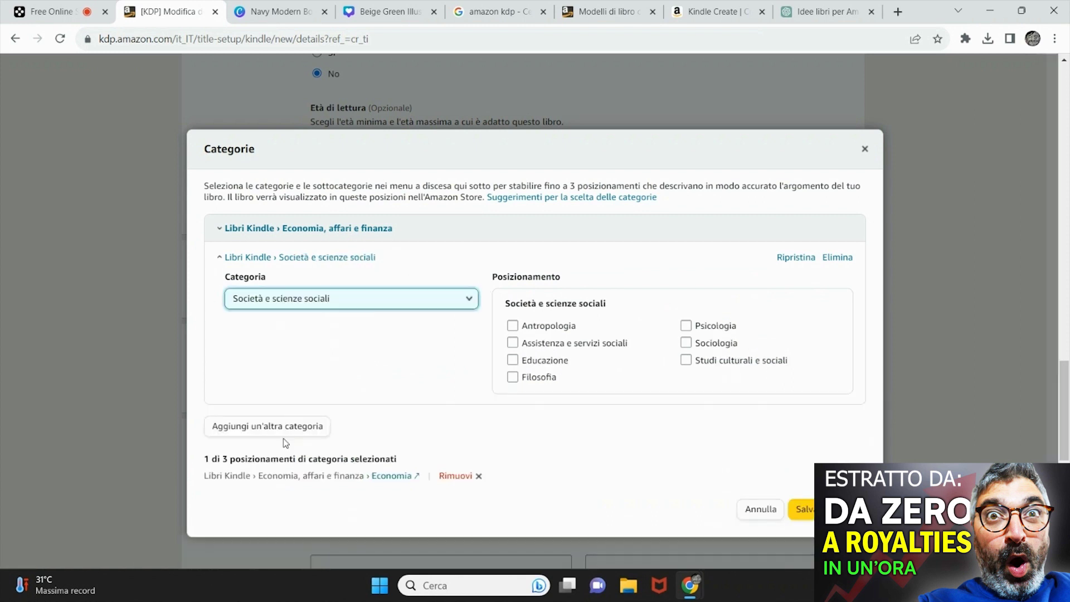
Step: Try Arte, cinema e fotografia as the book's second category
left_click(334, 298)
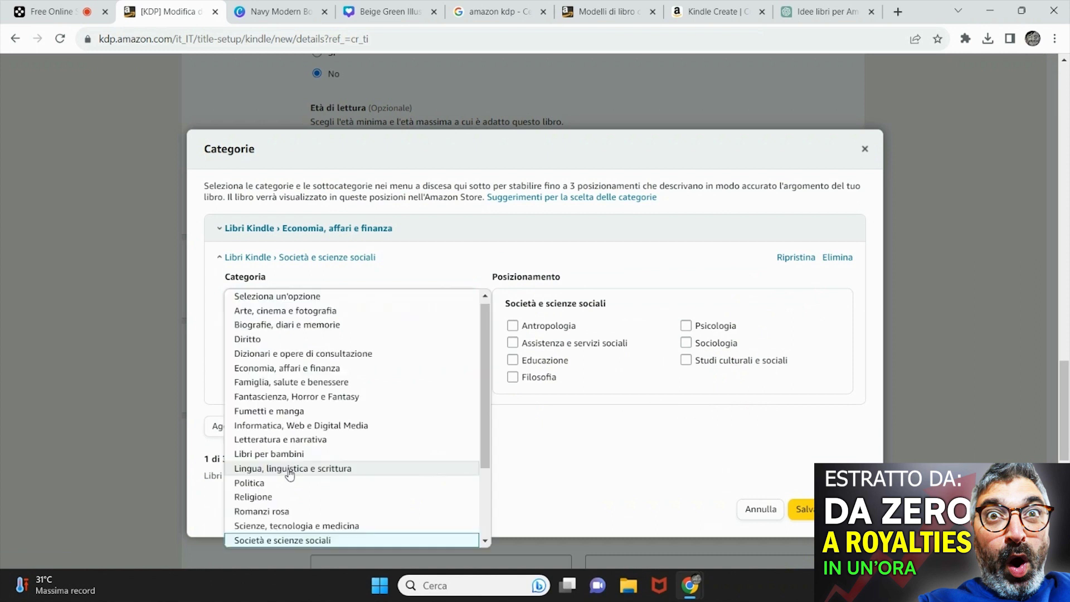
scroll(296, 485, "down", 2)
scroll(315, 513, "down", 1)
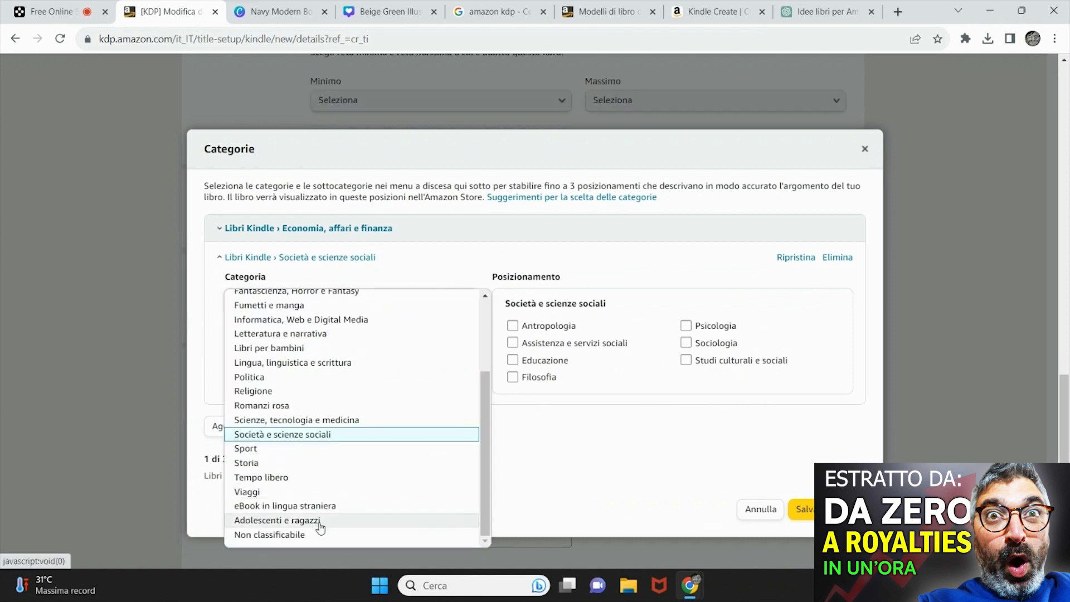
scroll(272, 446, "up", 1)
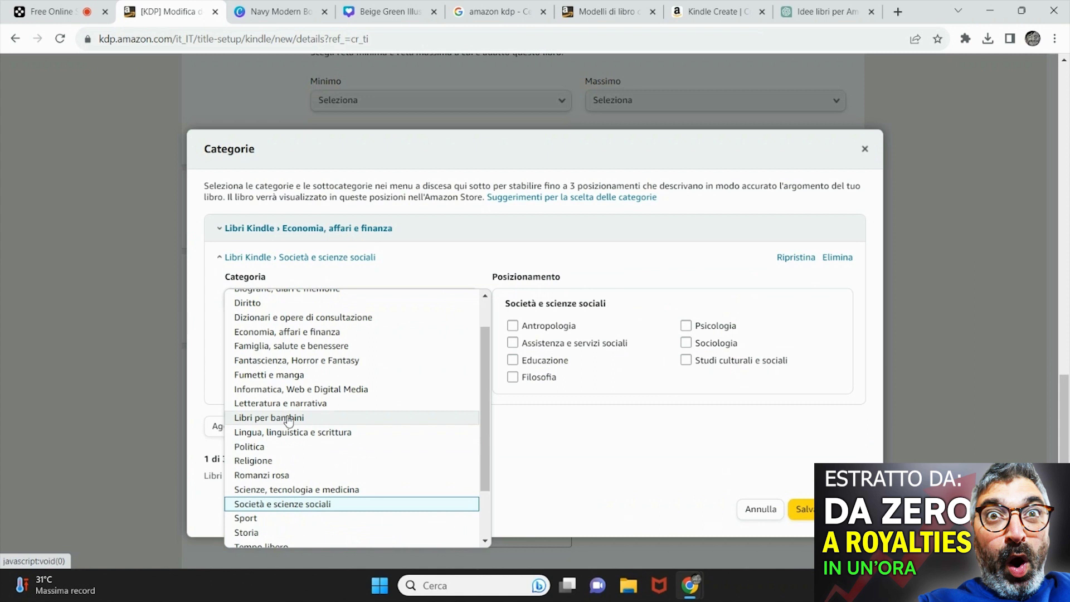
scroll(287, 424, "up", 1)
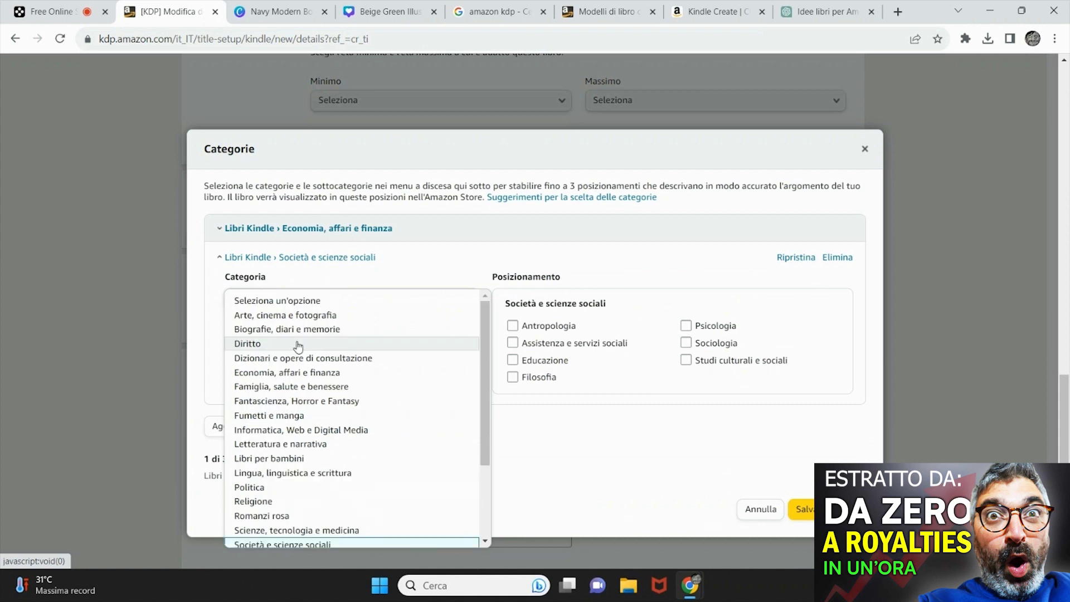
scroll(300, 344, "up", 1)
left_click(319, 316)
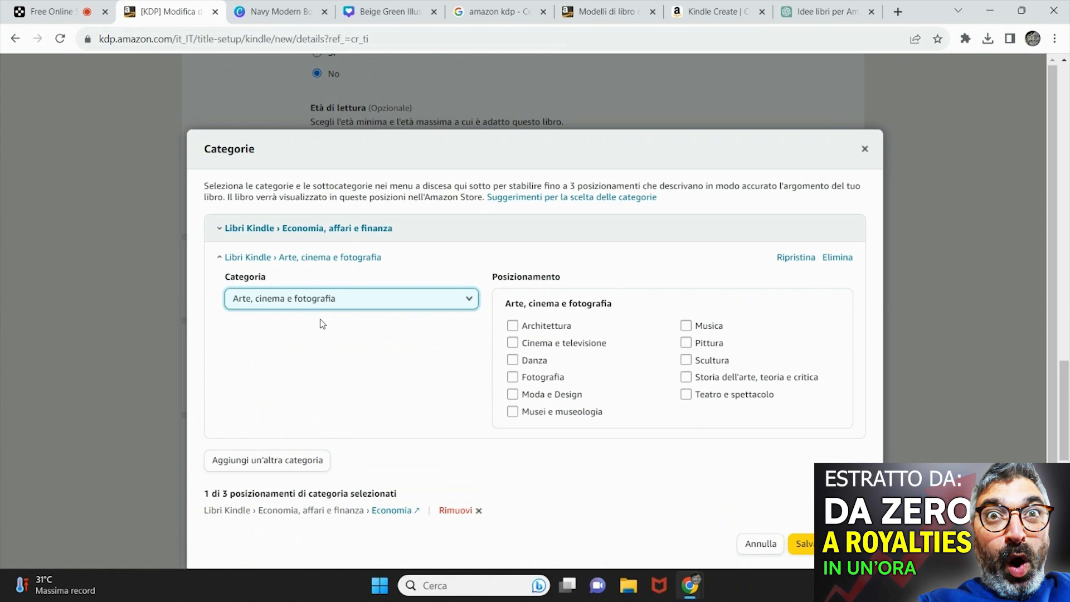
Step: Set the second category to Famiglia, salute e benessere with the placement Self-help and save the book's categories
left_click(312, 301)
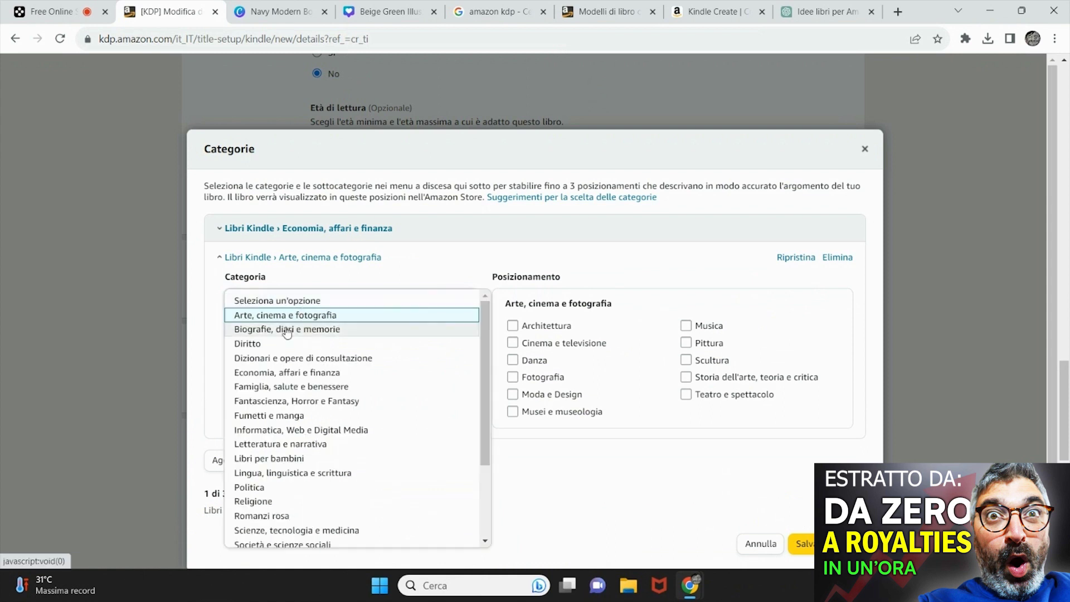
left_click(290, 386)
left_click(524, 381)
left_click(512, 377)
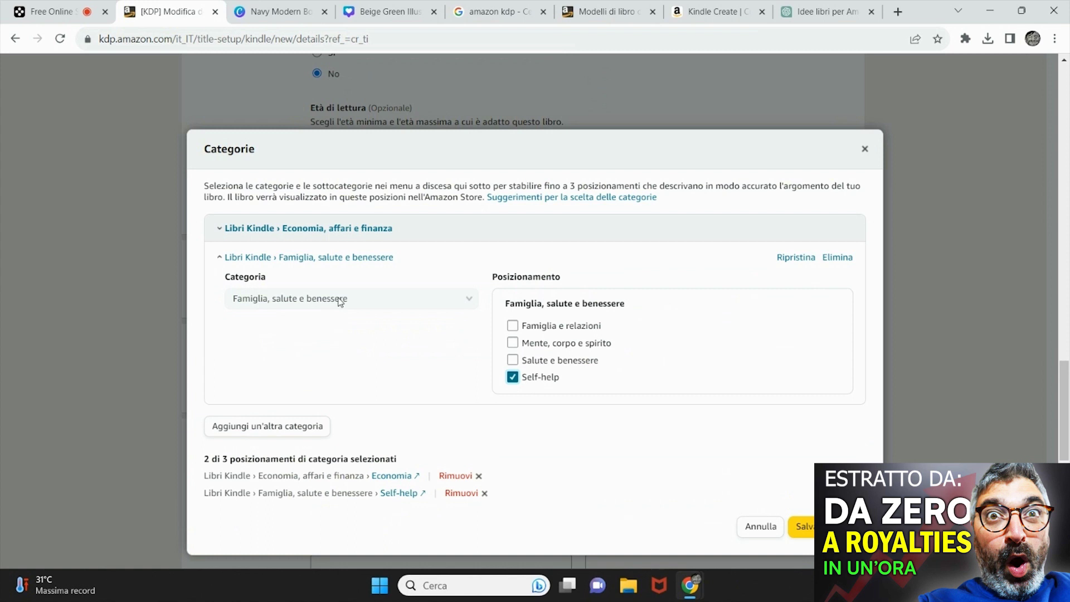
left_click(802, 526)
scroll(536, 259, "down", 2)
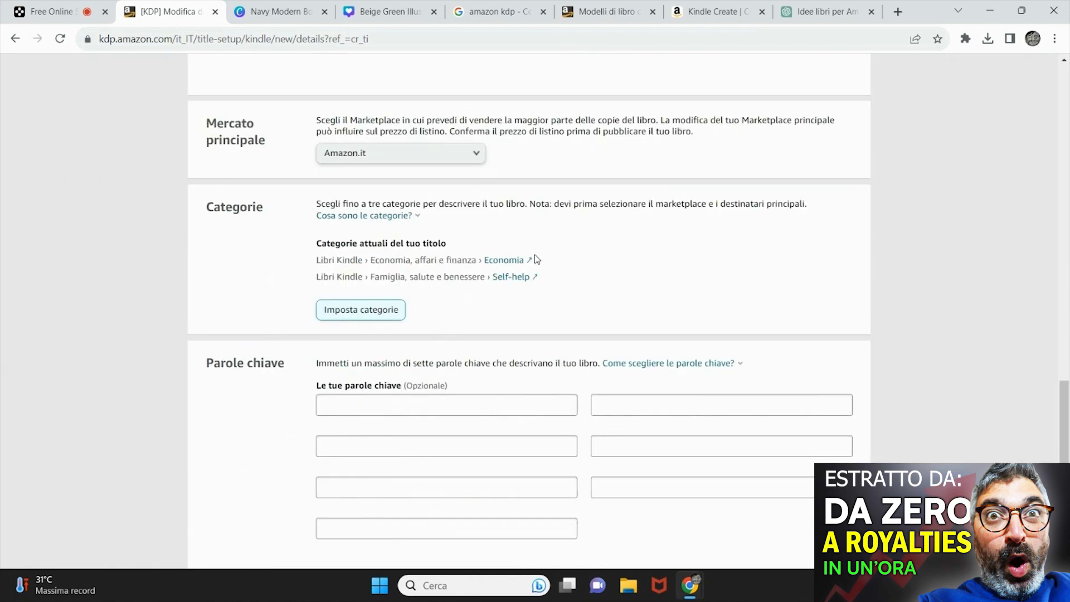
Step: Switch to ChatGPT and send the prompt "scrivi le keywords per amazon di questo libro" in the book ideas chat
left_click(825, 11)
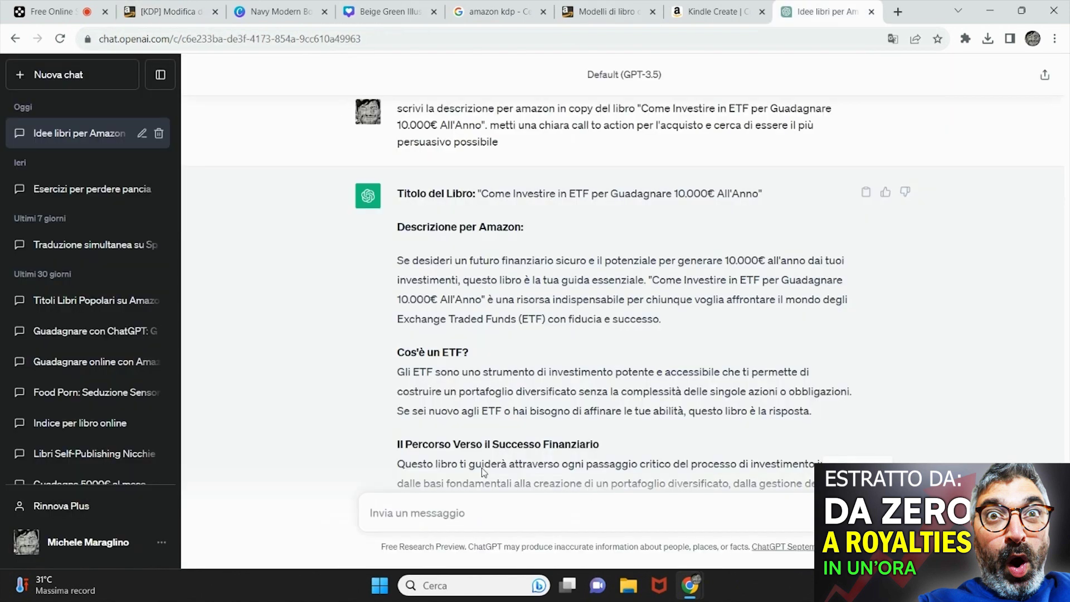
left_click(395, 518)
type("s")
type("crivi le")
type(" parole")
key("BackSpace")
key("BackSpace")
key("BackSpace")
key("BackSpace")
key("BackSpace")
key("BackSpace")
type("keywords per amazon di questo libro")
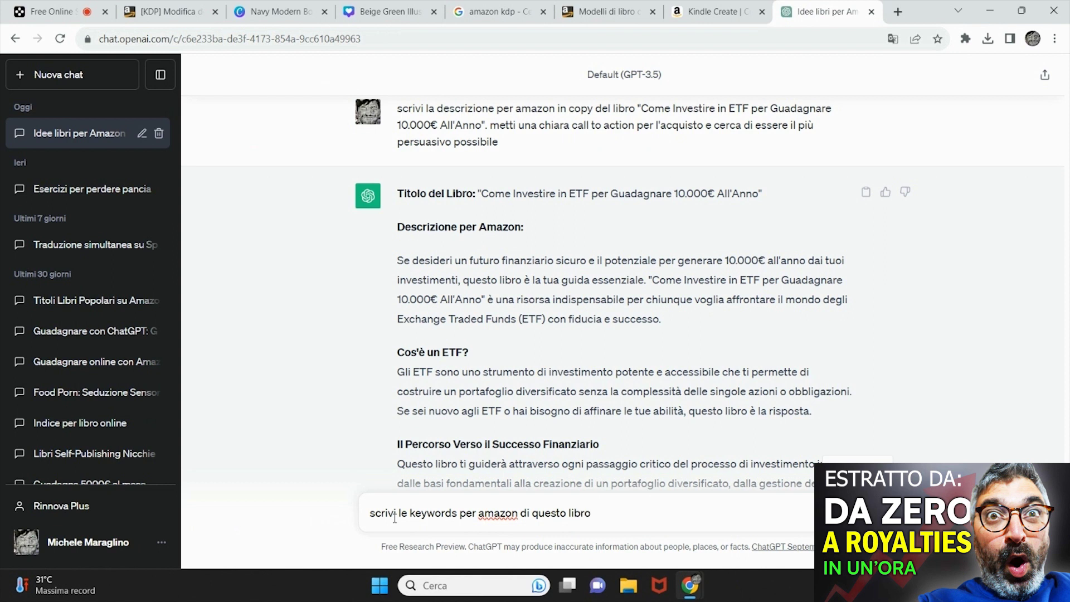
key("Return")
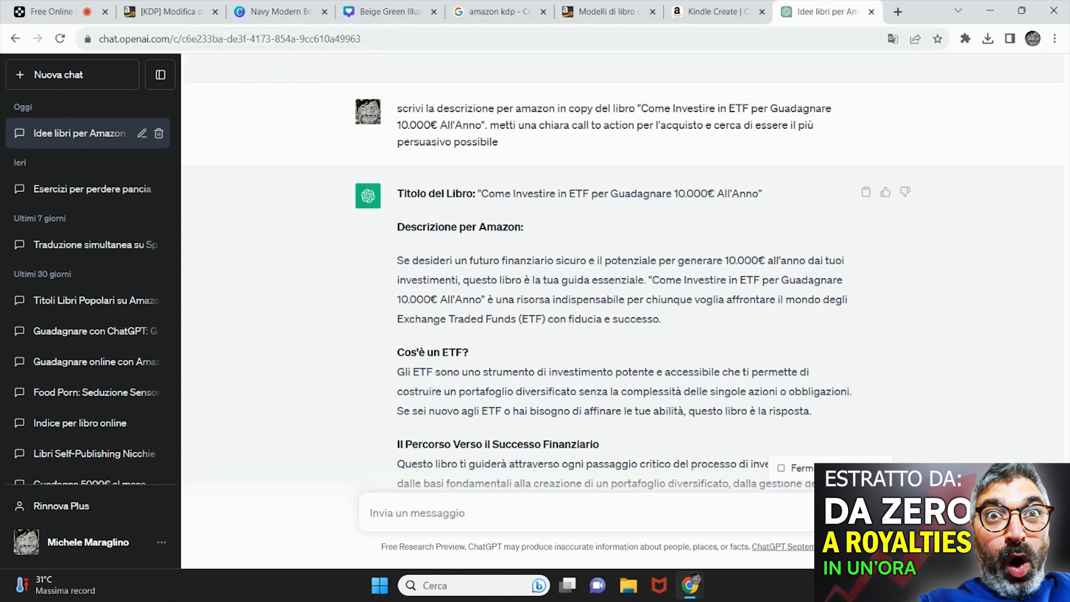
Step: Copy the keyword "Investimento in ETF" from ChatGPT's generated list
scroll(727, 374, "down", 15)
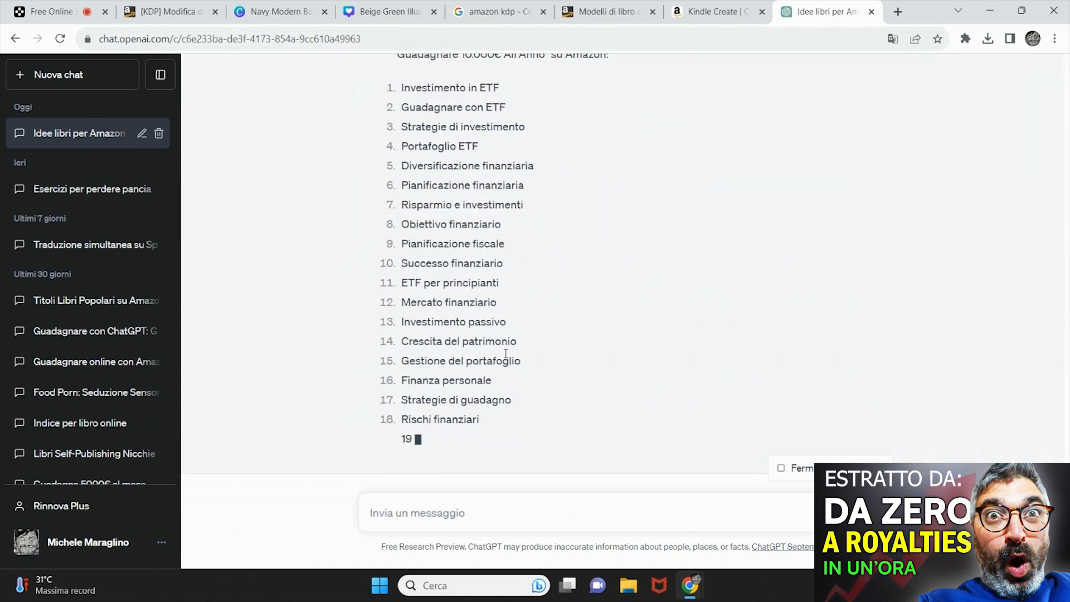
scroll(580, 263, "up", 6)
left_click_drag(533, 350, 408, 338)
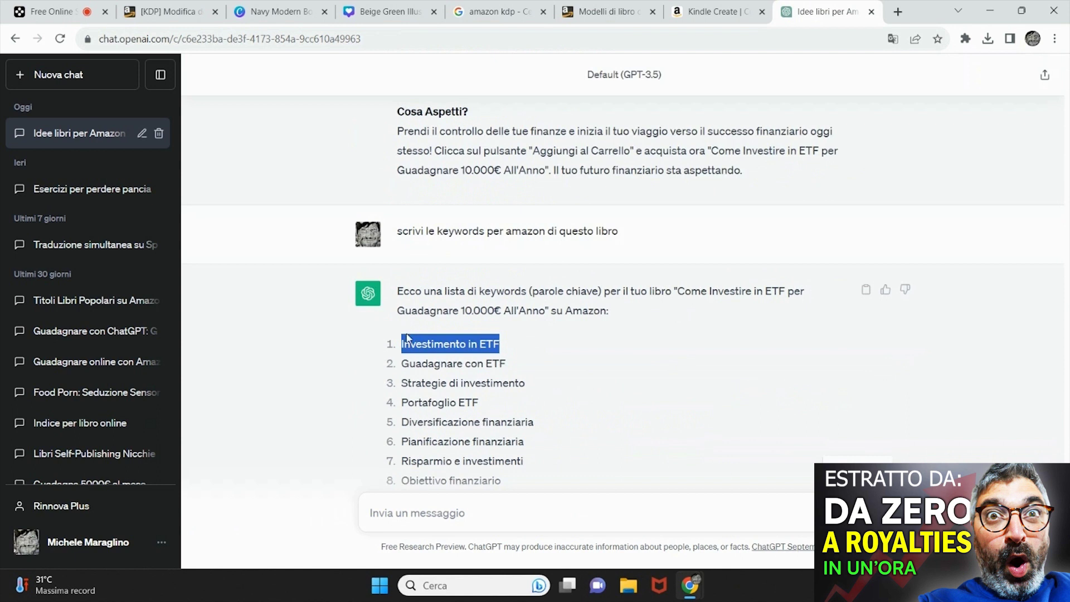
Step: Close the two cover design pages, the Google search, the book template help page and the Kindle Create page
left_click(614, 17)
scroll(398, 392, "down", 7)
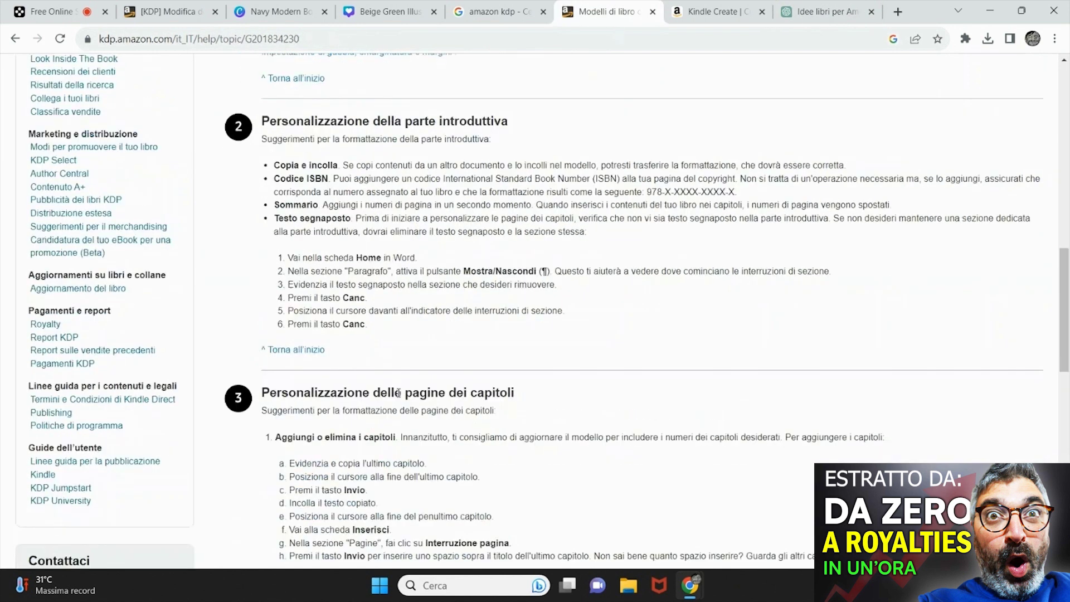
scroll(398, 393, "up", 2)
left_click(281, 11)
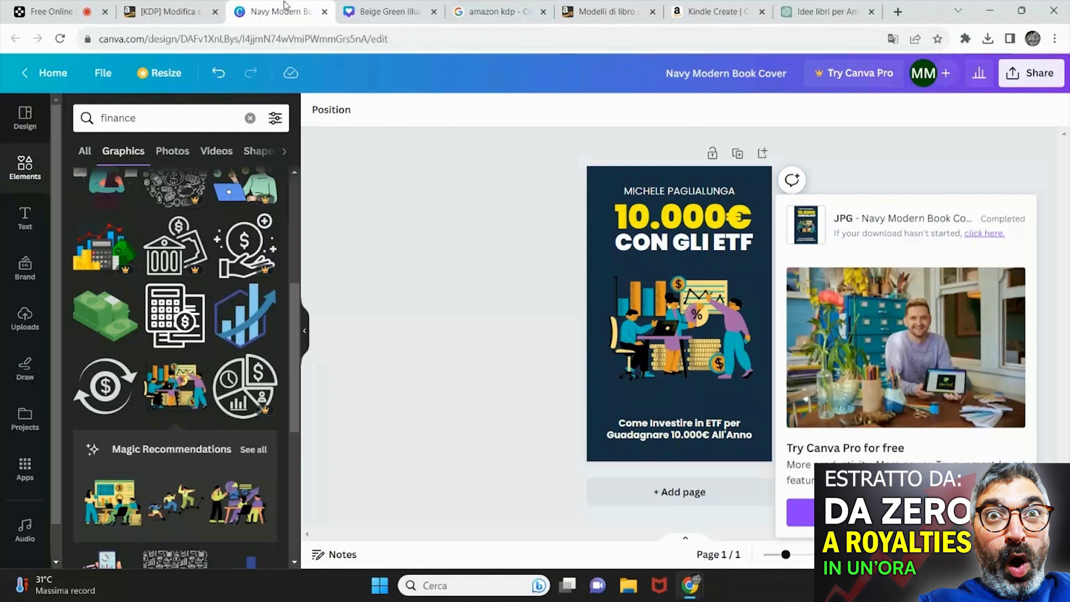
left_click(324, 11)
left_click(324, 11)
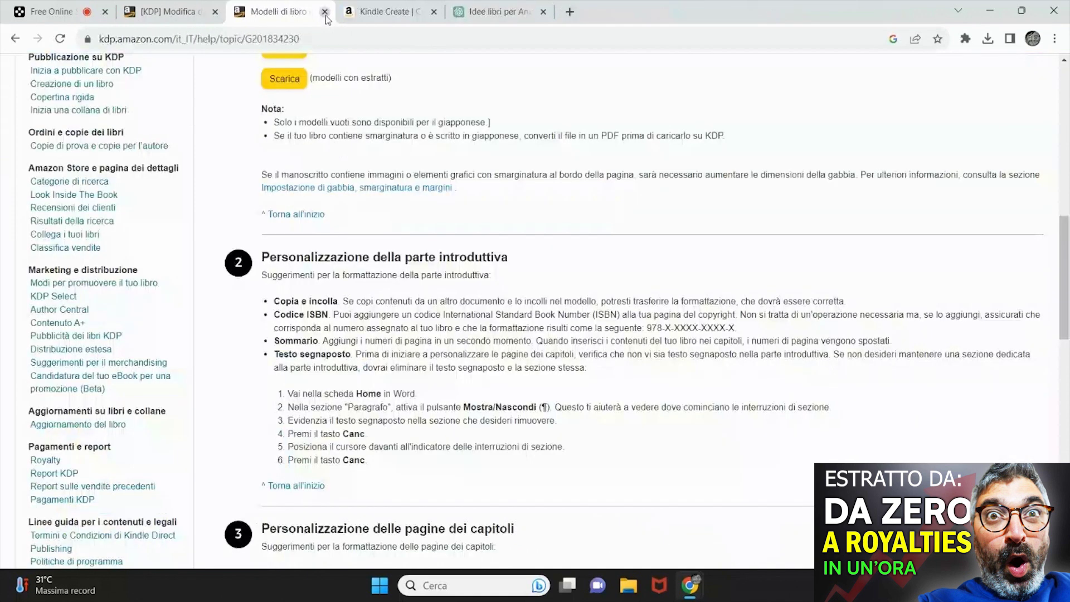
left_click(324, 12)
left_click(325, 11)
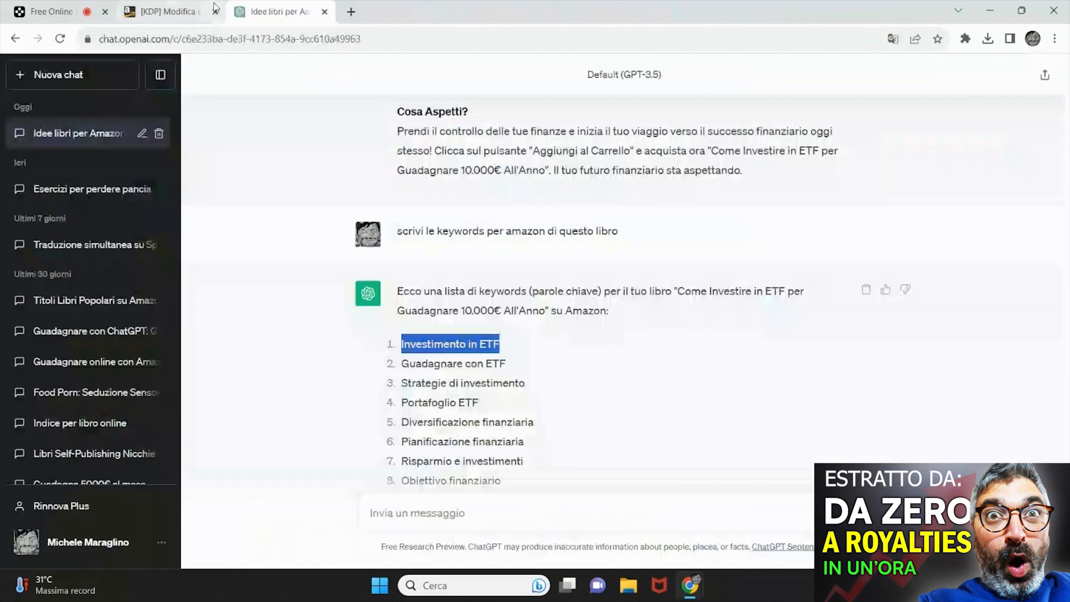
Step: Add "Investimento in ETF" and "Guadagnare con ETF" as the eBook's first two keywords in KDP, copying the second from ChatGPT's list
left_click(213, 5)
left_click(400, 397)
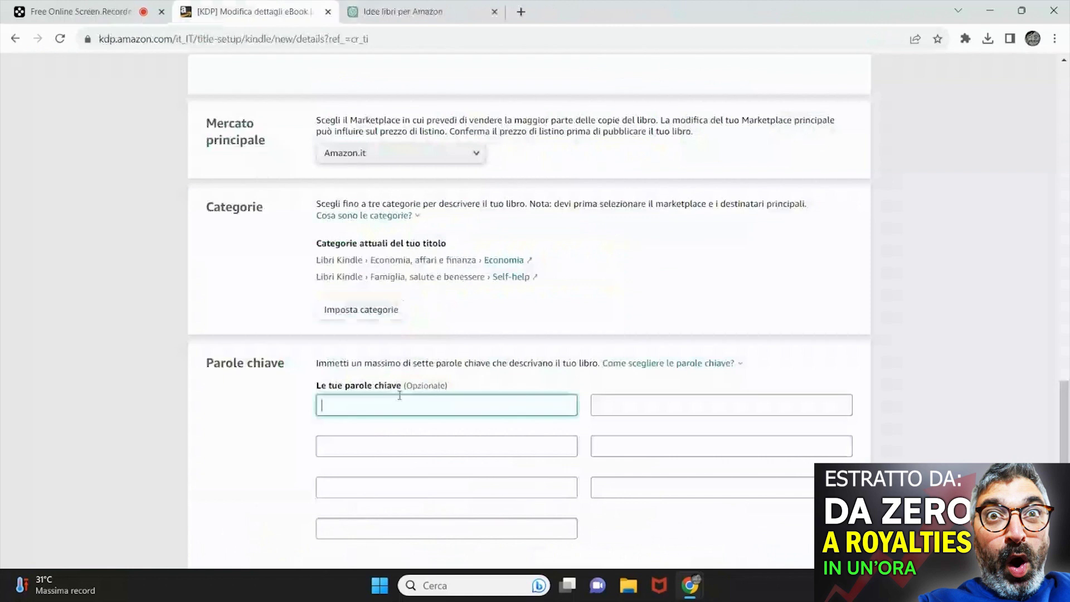
key("ctrl+Tab")
left_click_drag(506, 363, 401, 362)
key("ctrl+c")
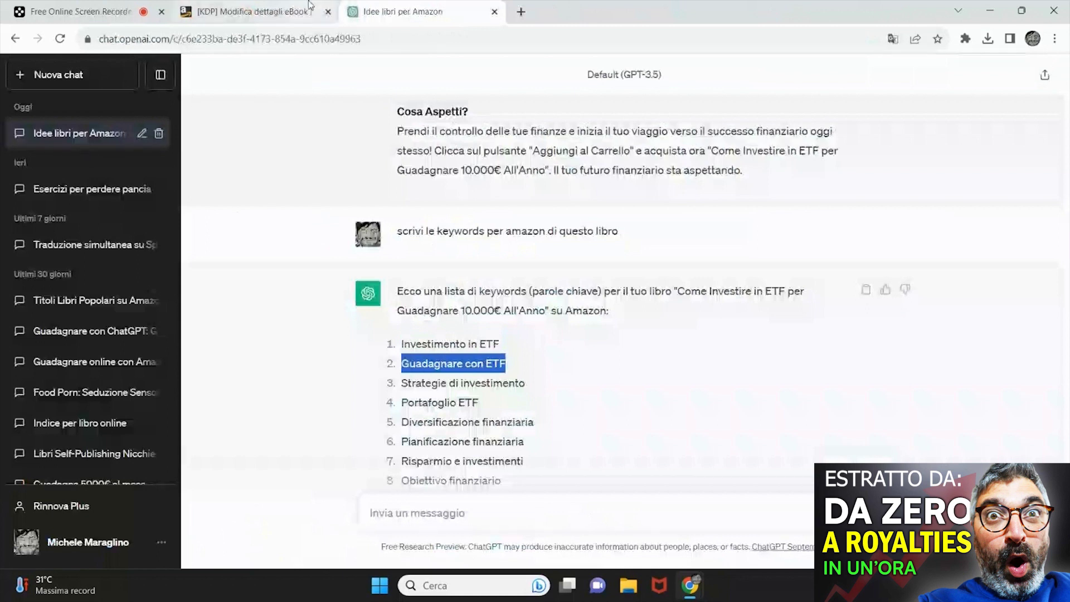
left_click(310, 8)
left_click(637, 412)
key("ctrl+v")
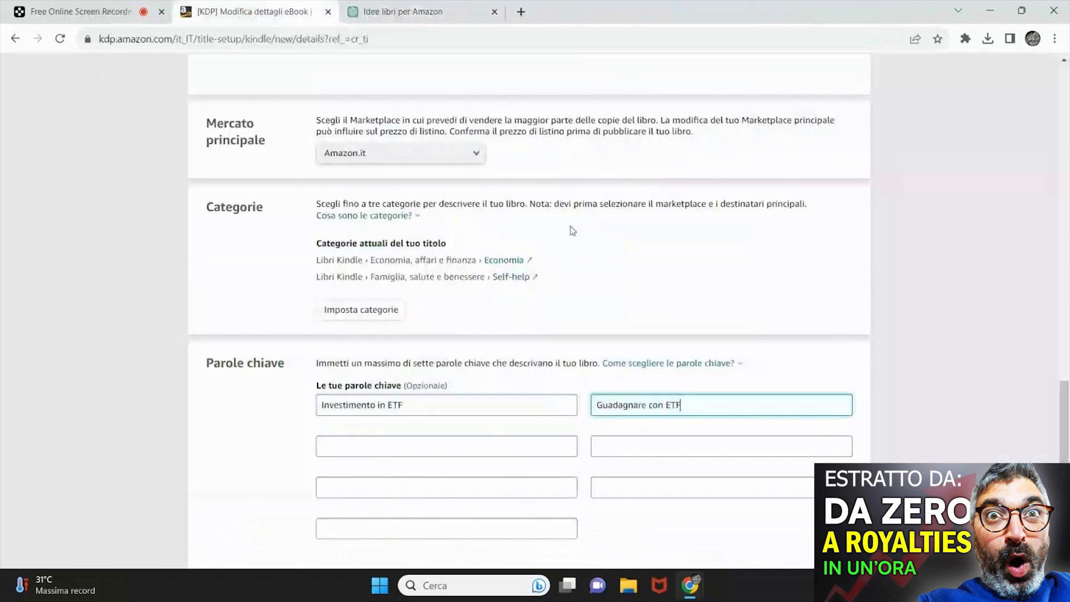
Step: Copy "Risparmio e investimenti" from ChatGPT's list into the third KDP keyword field
left_click(401, 11)
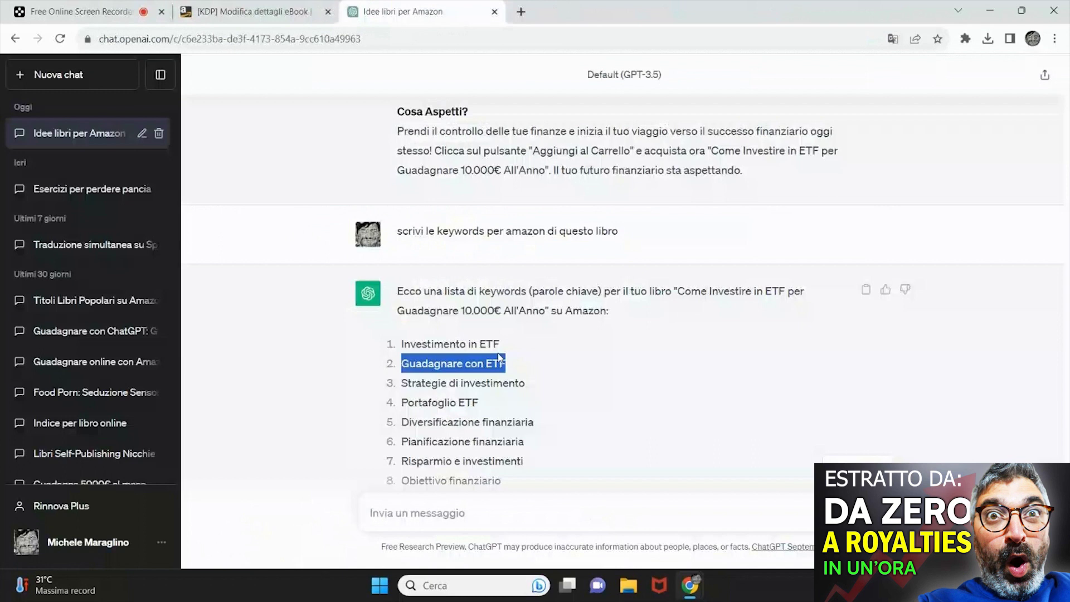
left_click_drag(415, 383, 637, 384)
scroll(637, 384, "down", 1)
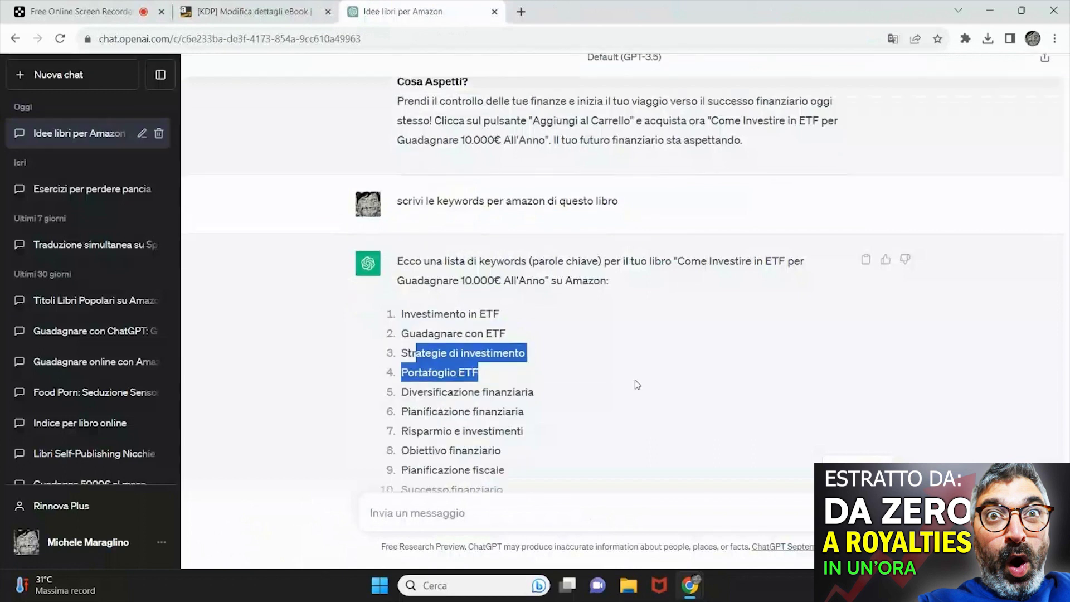
scroll(526, 327, "down", 2)
left_click_drag(525, 324, 402, 323)
key("ctrl+c")
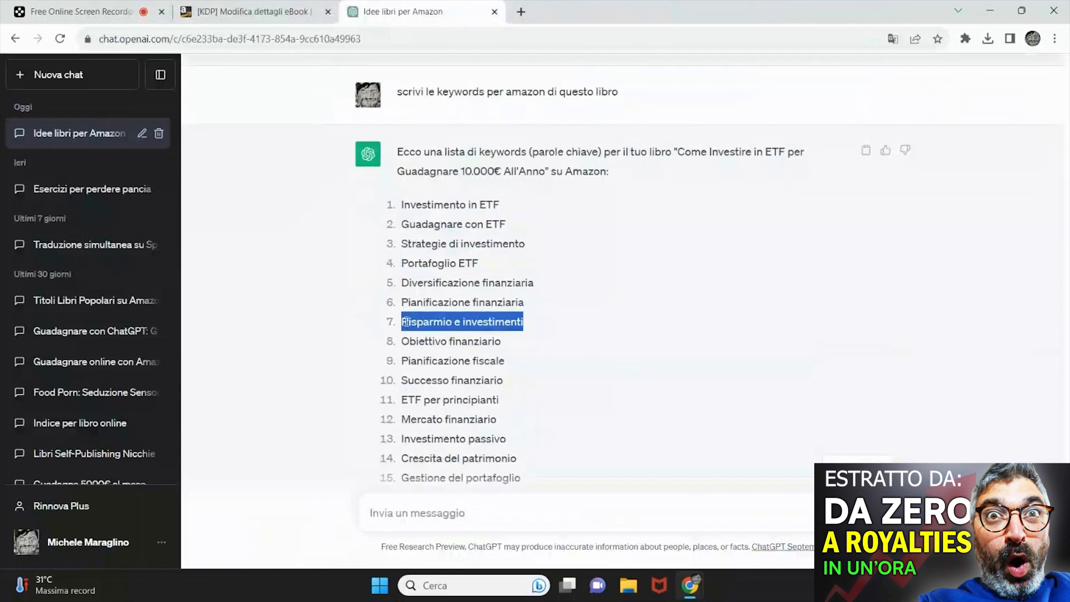
key("ctrl+shift+Tab")
key("Tab")
key("ctrl+v")
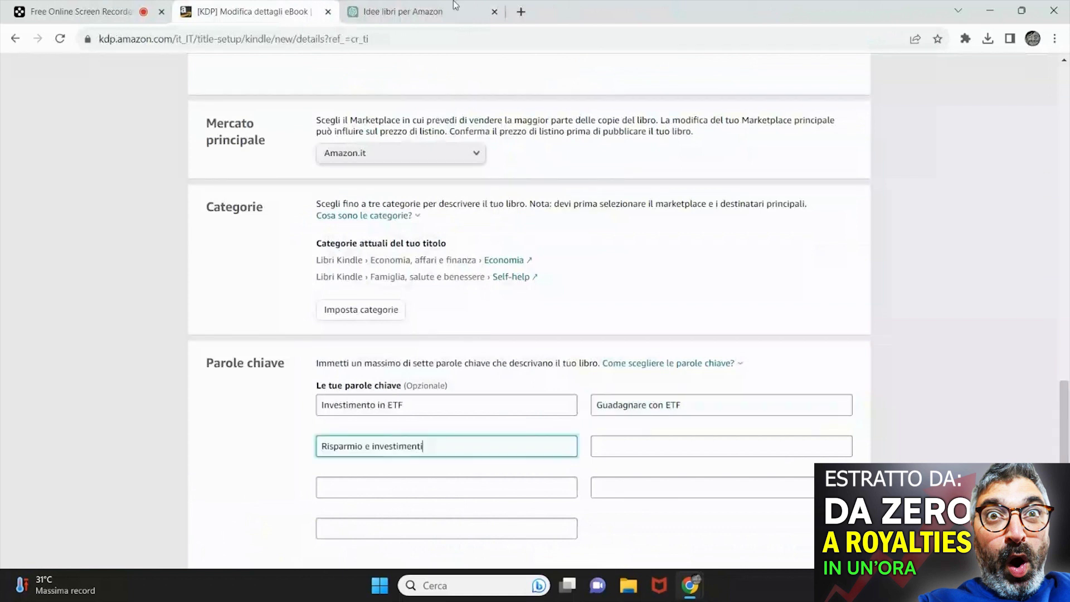
Step: Copy "ETF per principianti" from ChatGPT's list into the fourth KDP keyword field
left_click(455, 6)
left_click_drag(504, 399, 401, 400)
key("ctrl+c")
left_click(330, 5)
left_click(675, 455)
key("ctrl+v")
Step: Copy "Finanza personale" from ChatGPT's list into the fifth KDP keyword field
left_click(425, 4)
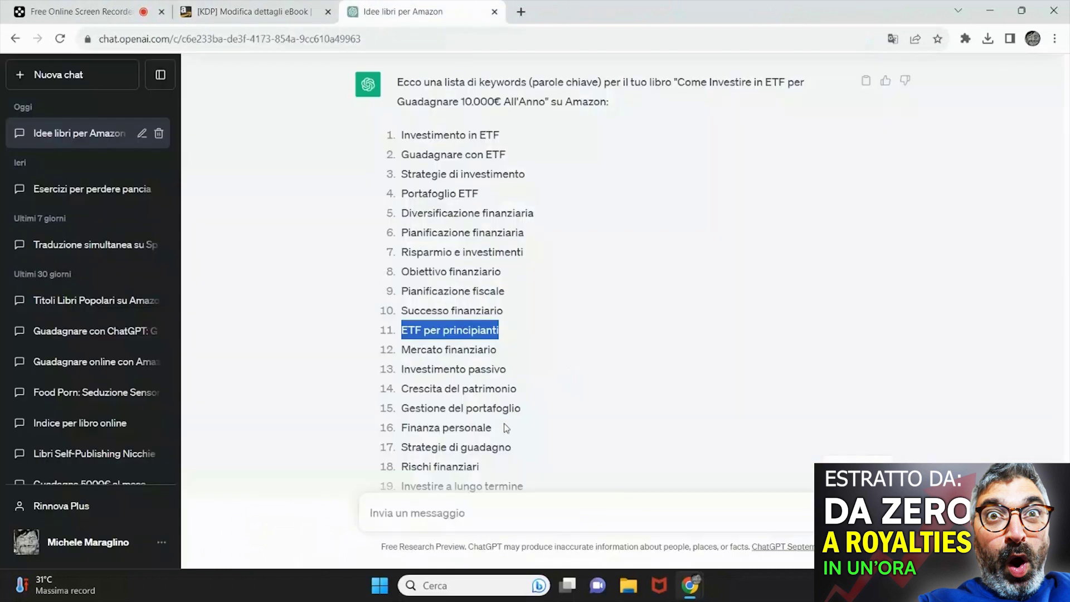
left_click_drag(503, 425, 403, 425)
key("ctrl+shift+Tab")
left_click(424, 496)
Step: Copy "Investire a lungo termine" from ChatGPT's list into the sixth KDP keyword field
key("ctrl+Tab")
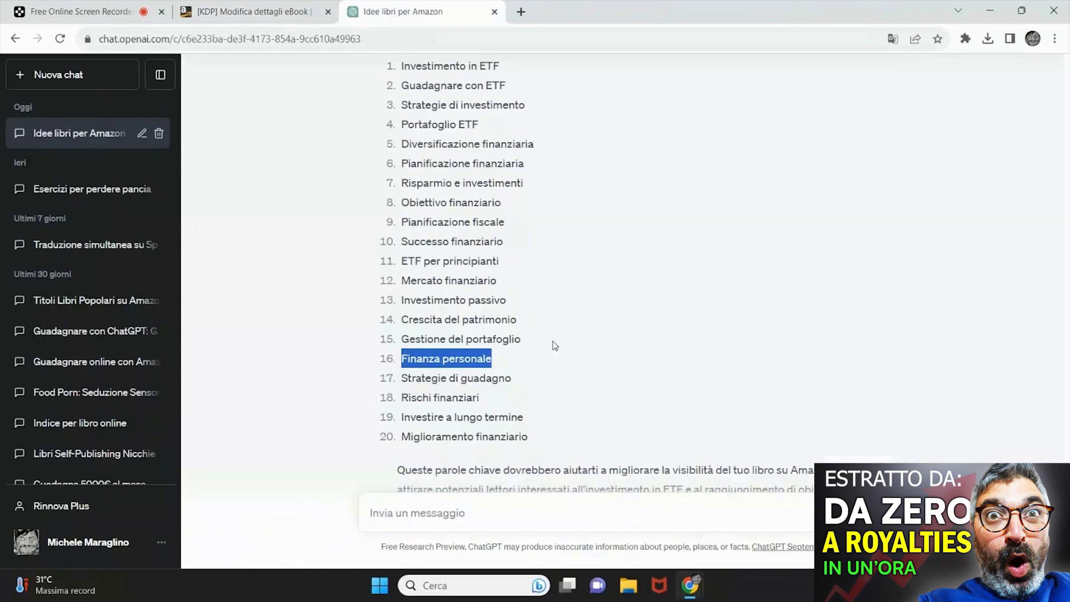
left_click_drag(525, 417, 400, 415)
key("ctrl+c")
left_click(307, 5)
left_click(652, 490)
key("ctrl+v")
Step: Choose "Pianificazione fiscale" from ChatGPT's list and enter it as the seventh KDP keyword
left_click(402, 11)
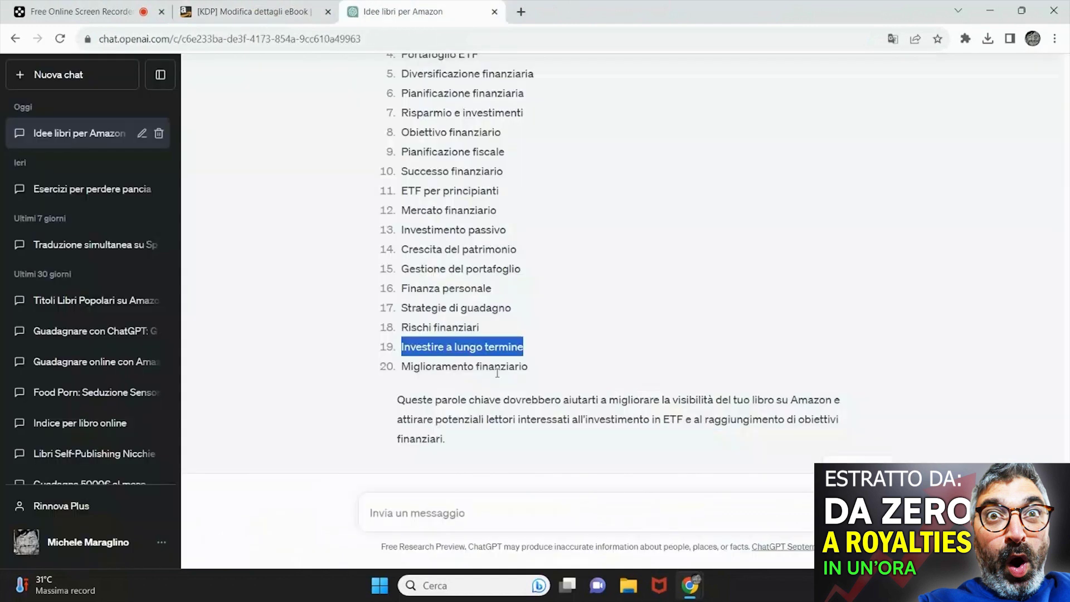
scroll(515, 281, "up", 1)
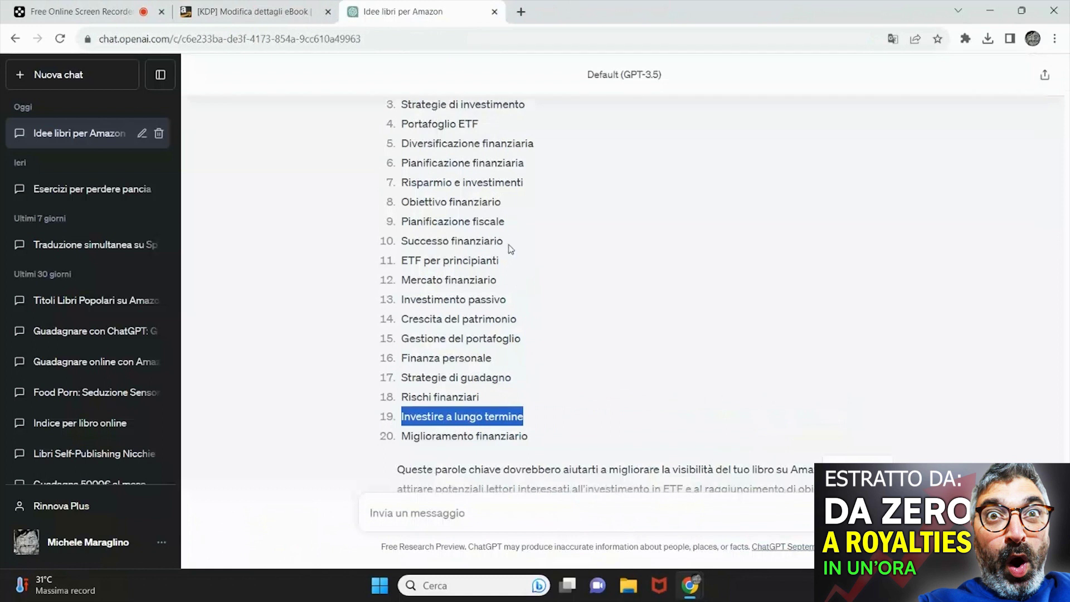
left_click(302, 6)
left_click(402, 11)
left_click_drag(513, 228, 409, 221)
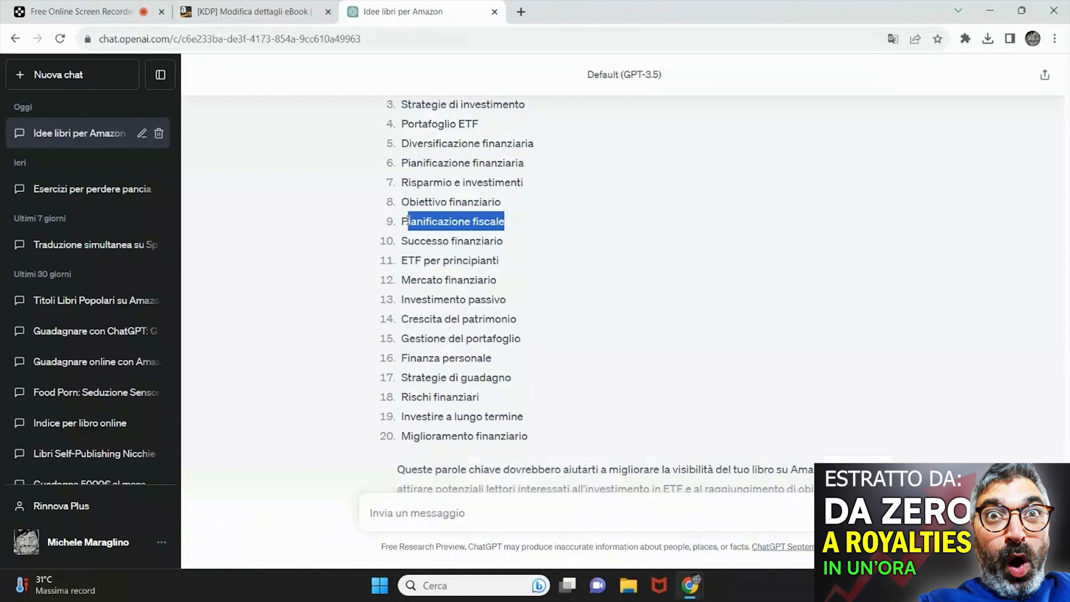
left_click(232, 6)
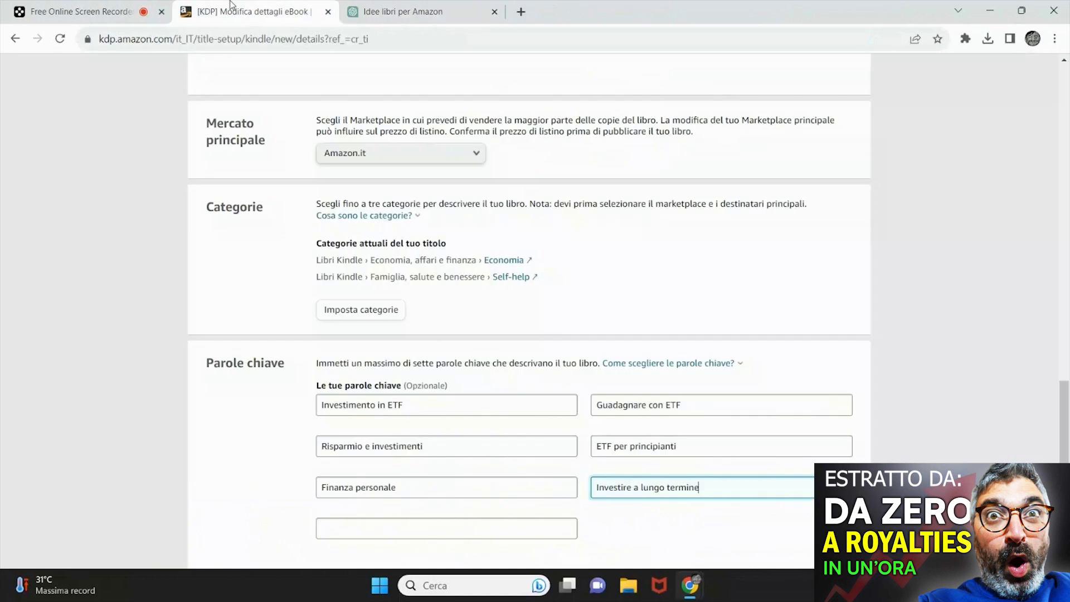
left_click(451, 526)
type("Pianificazione fiscale")
Step: Save the completed eBook details and continue to the eBook content page
scroll(763, 447, "down", 1)
scroll(763, 447, "down", 3)
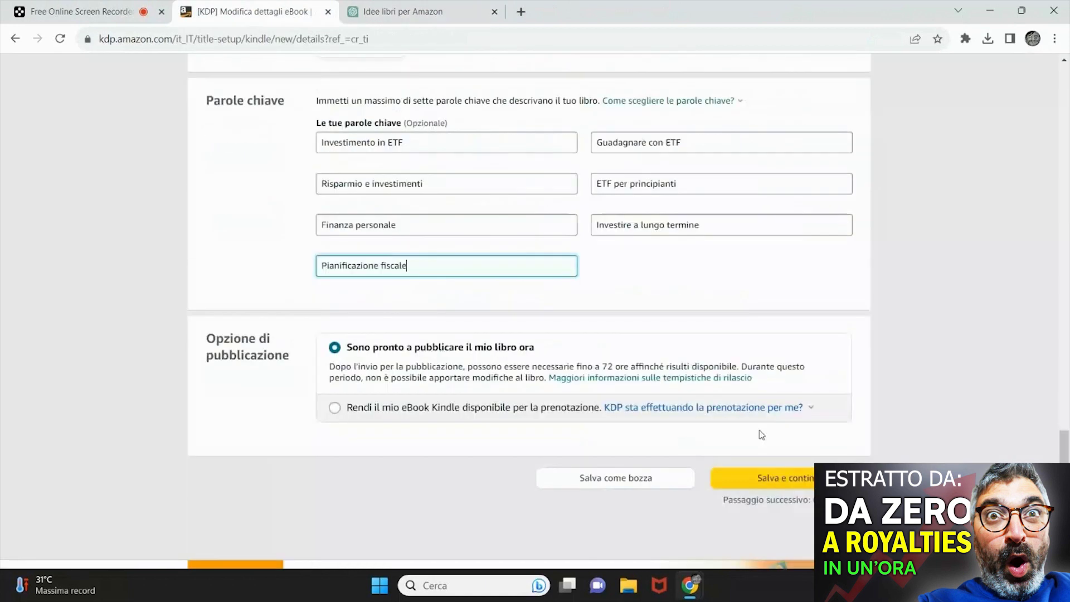
scroll(762, 434, "down", 1)
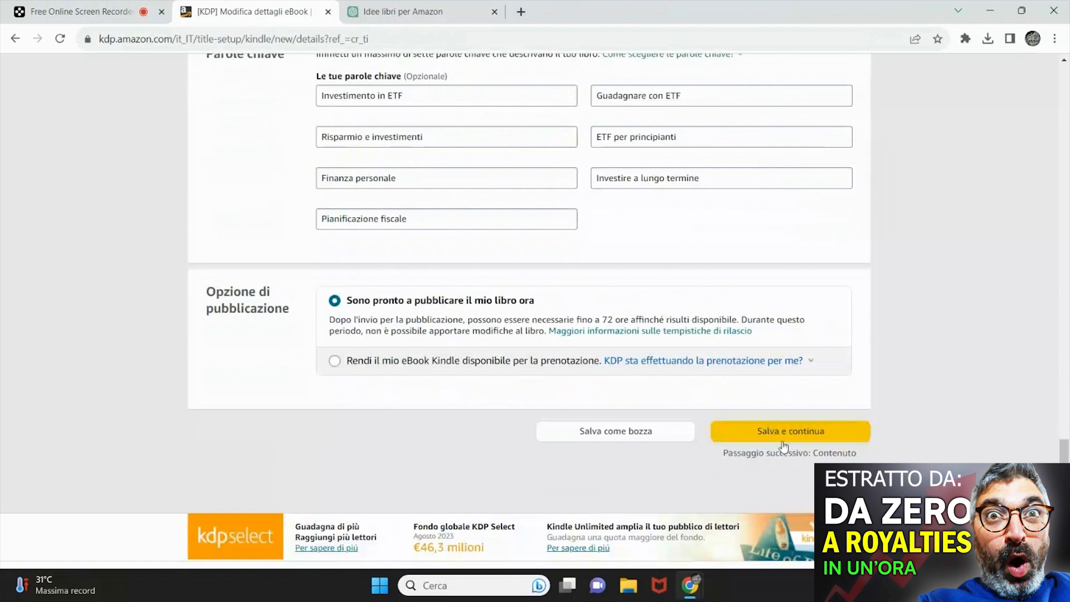
left_click(783, 444)
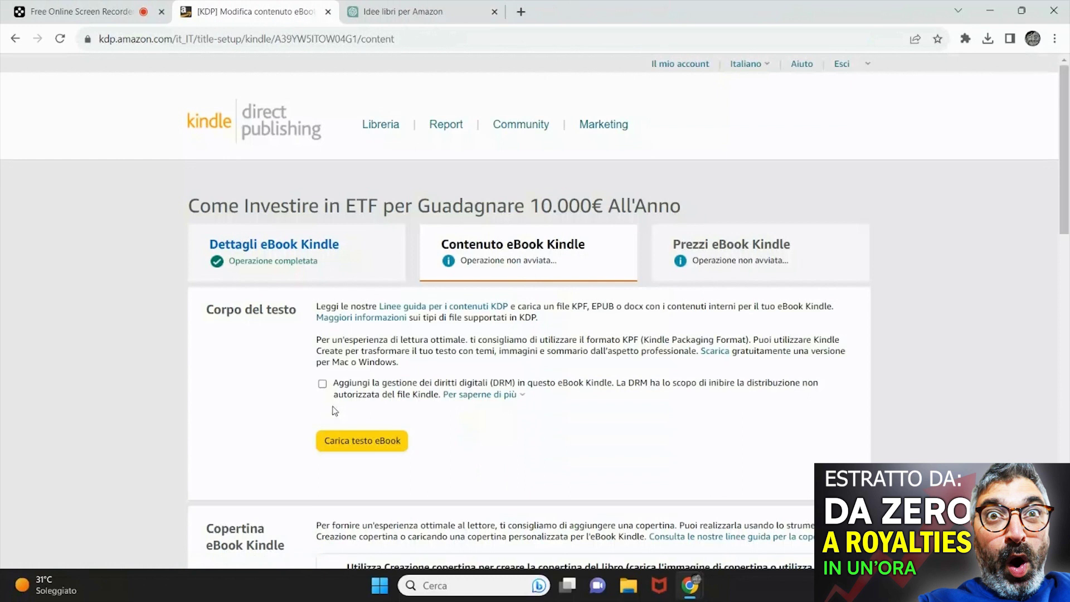
Step: Upload the manuscript kdp.kpf from the KPF folder inside "Investire in ETF per Guadagnare 10.000€ All'Anno_KC" on the Desktop
left_click(350, 450)
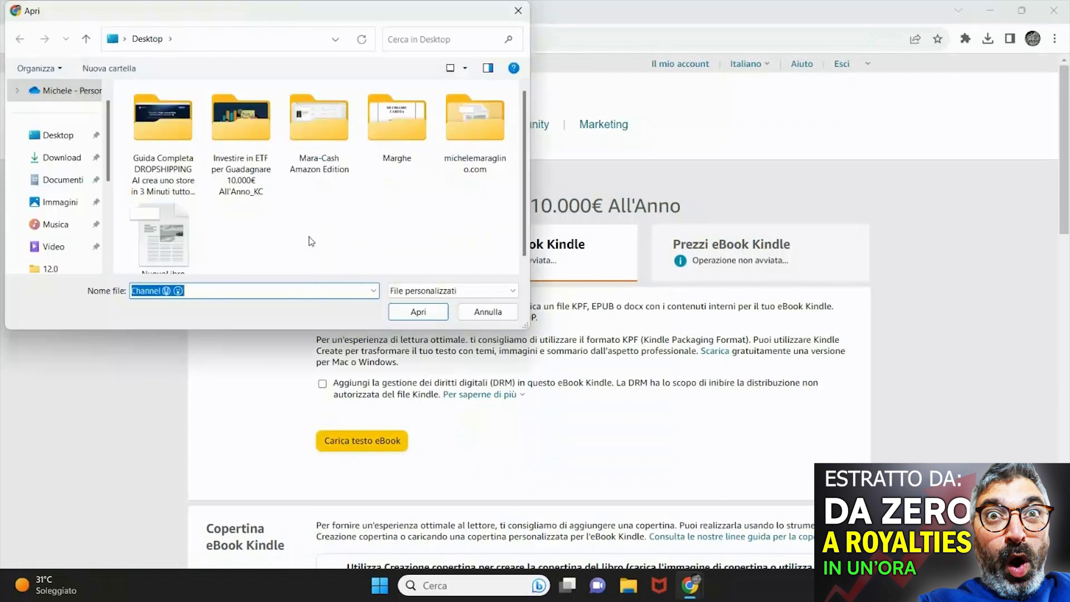
left_click(243, 147)
double_click(243, 147)
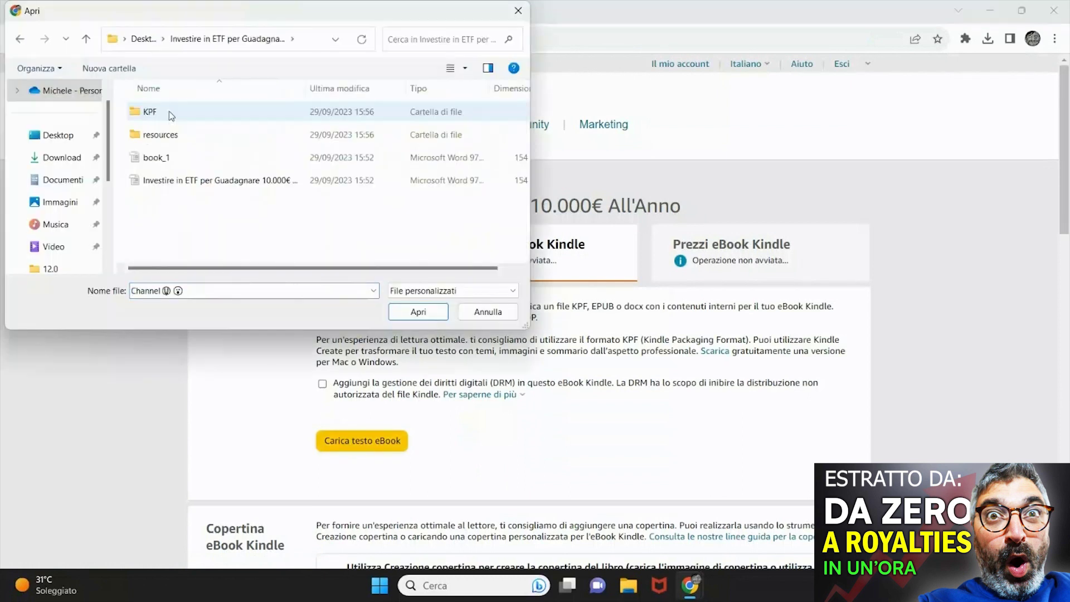
double_click(169, 111)
double_click(151, 112)
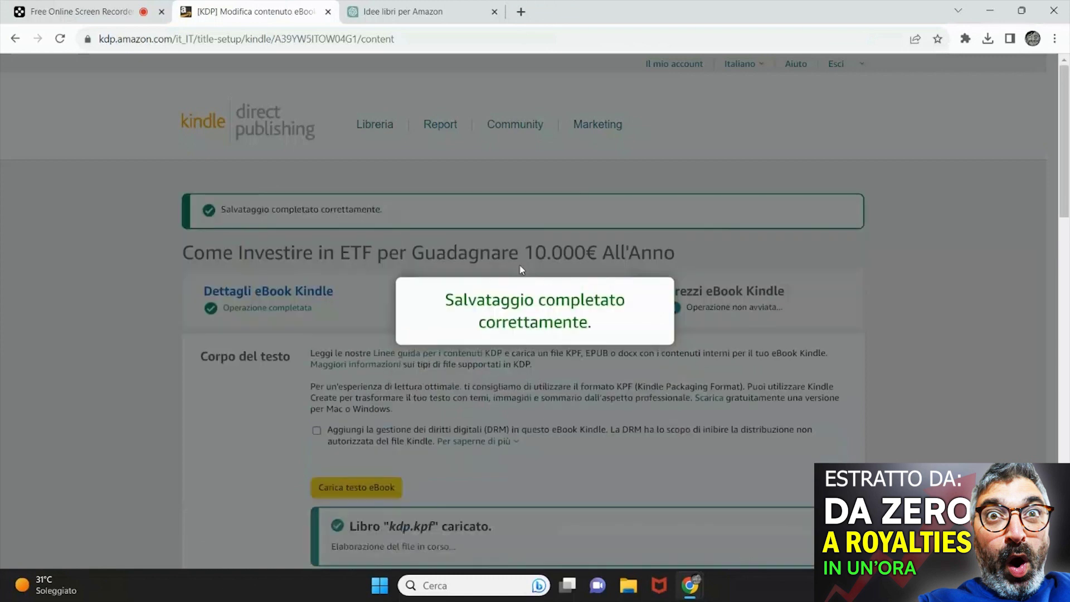
Step: Choose to upload an existing cover and upload the cover image from the ETF project folder on the Desktop
scroll(558, 478, "down", 5)
scroll(558, 478, "down", 1)
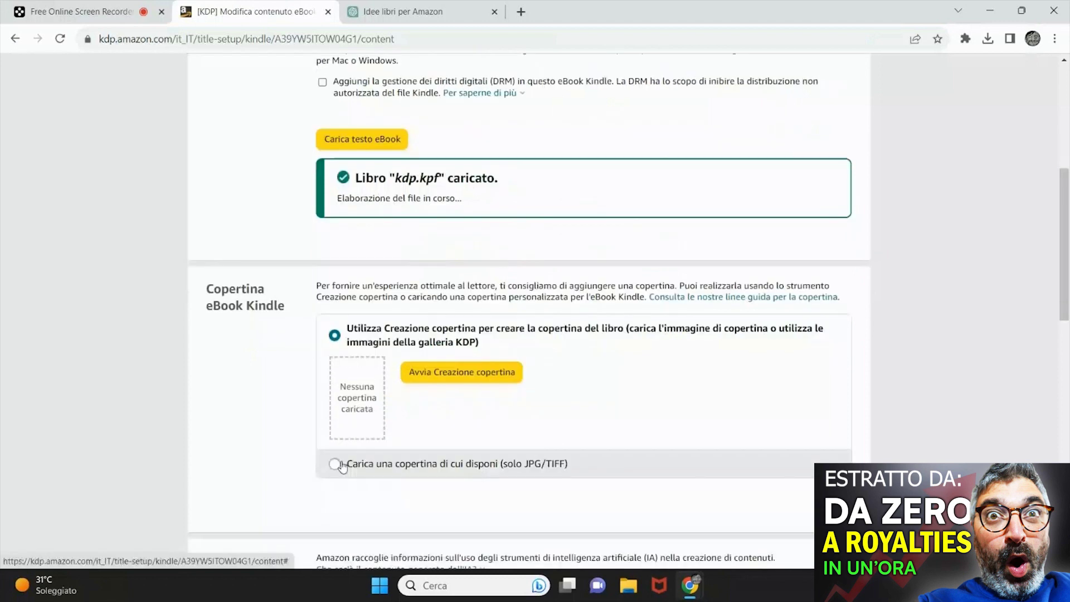
left_click(335, 464)
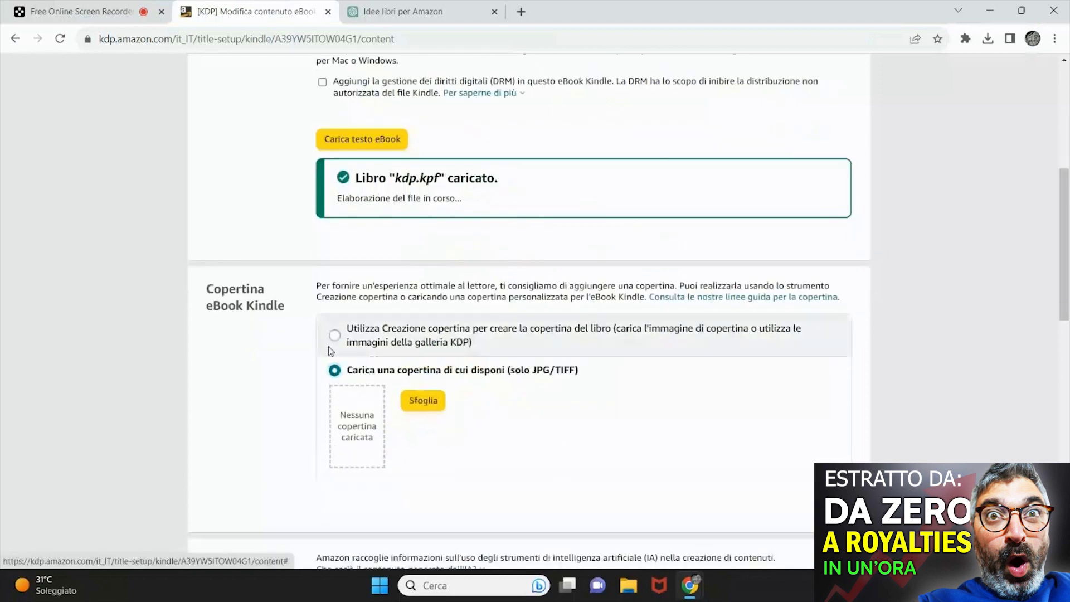
left_click(427, 401)
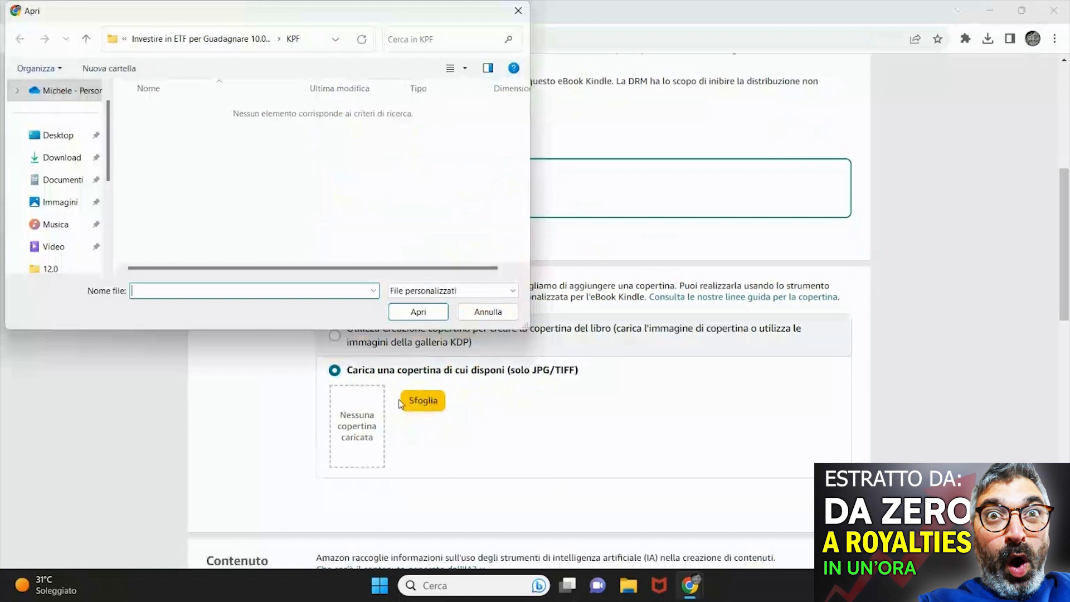
left_click(58, 134)
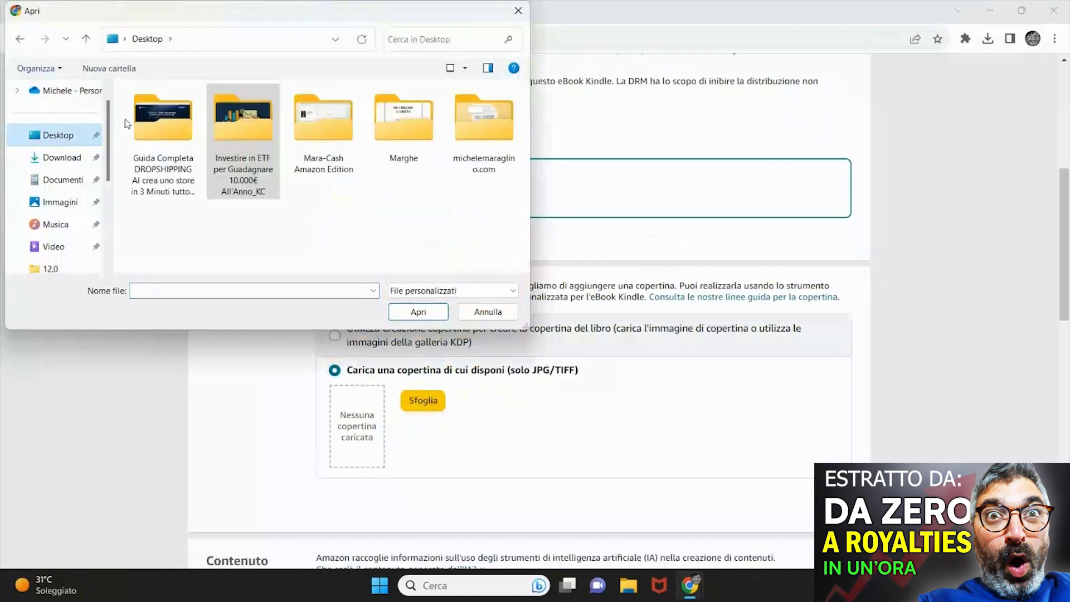
double_click(243, 123)
double_click(191, 157)
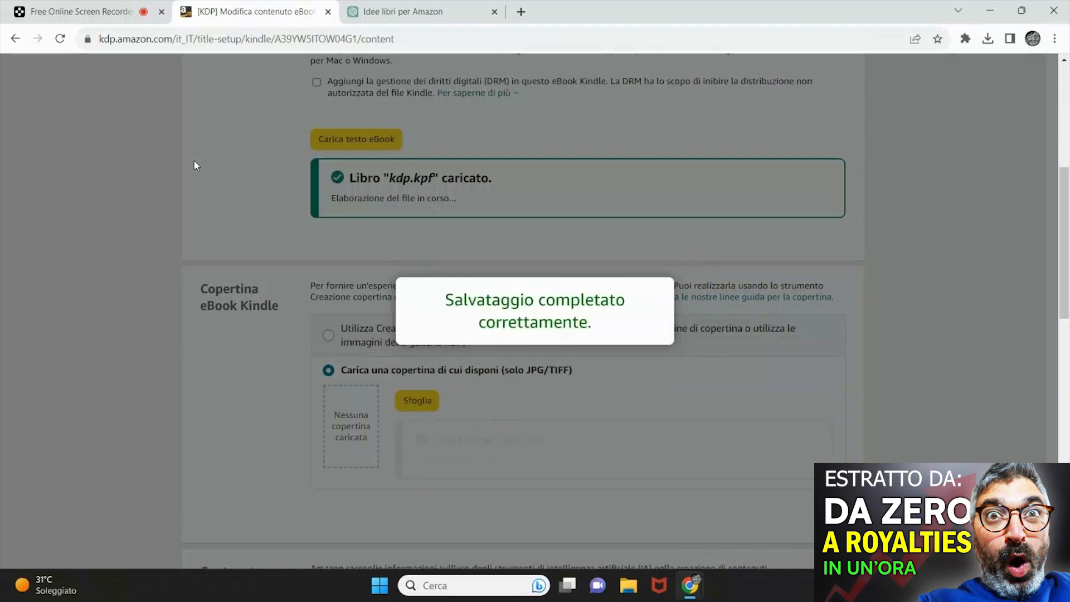
Step: Declare that AI tools were used, with texts set to "Alcune sezioni, con numerose modifiche" and ChatGPT as the tool
scroll(390, 330, "down", 2)
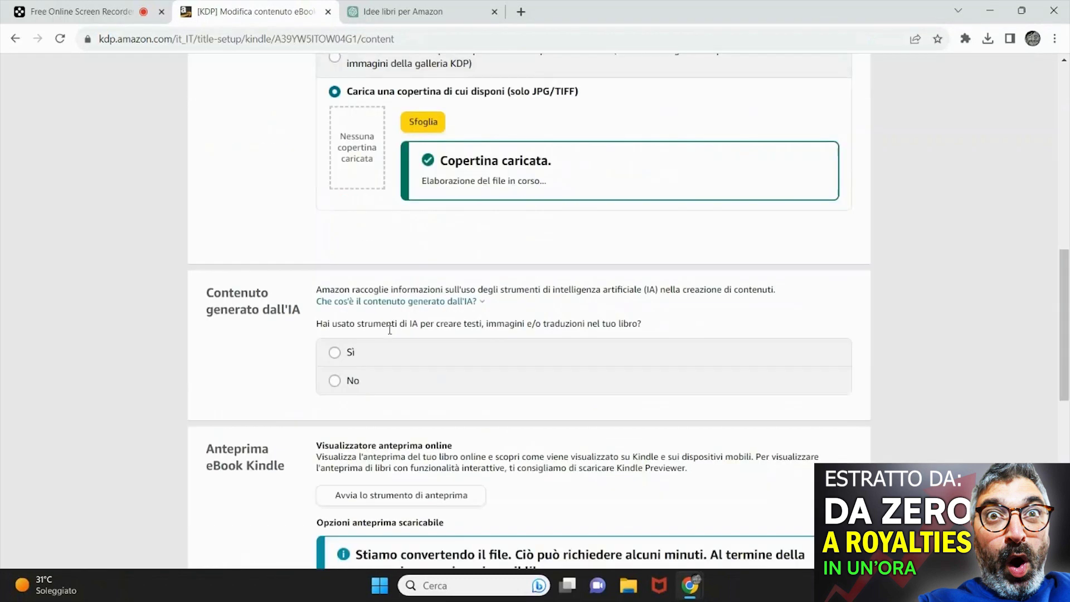
left_click(334, 353)
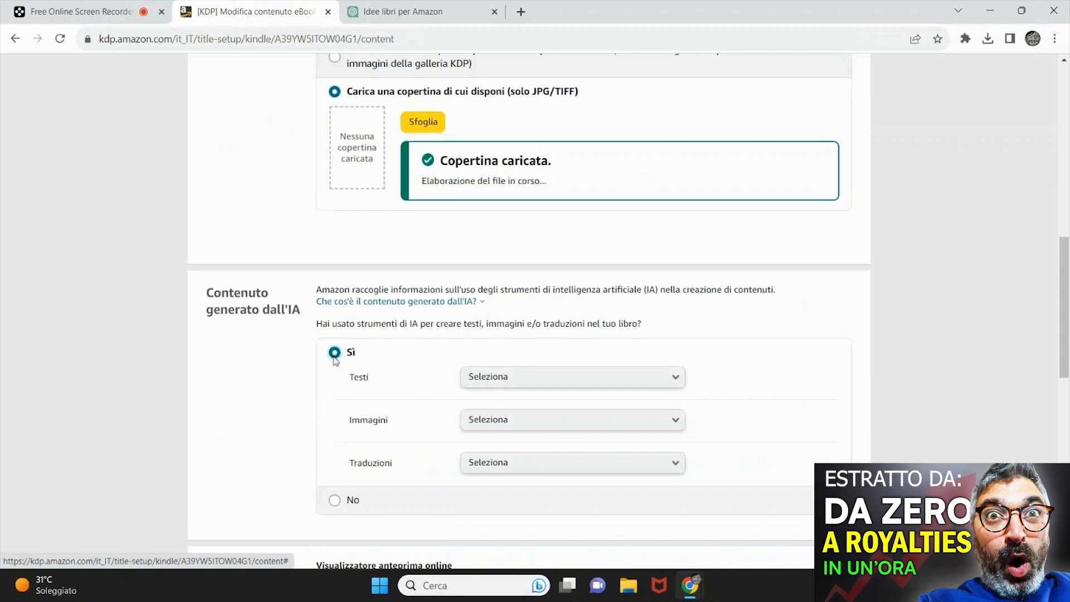
left_click(517, 384)
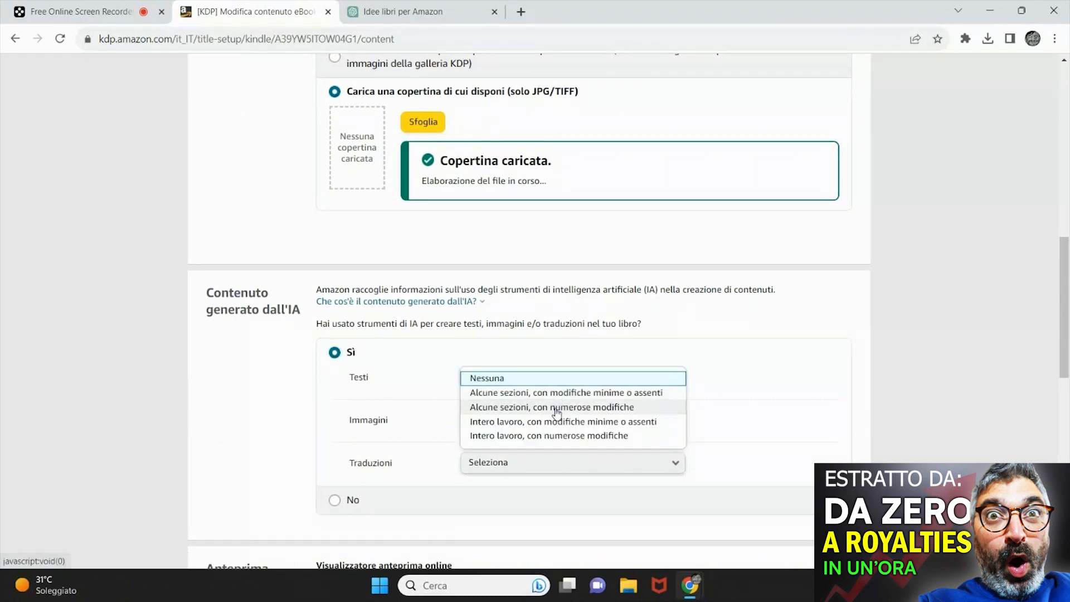
left_click(557, 407)
left_click(516, 422)
type("ChatGPT")
left_click(585, 379)
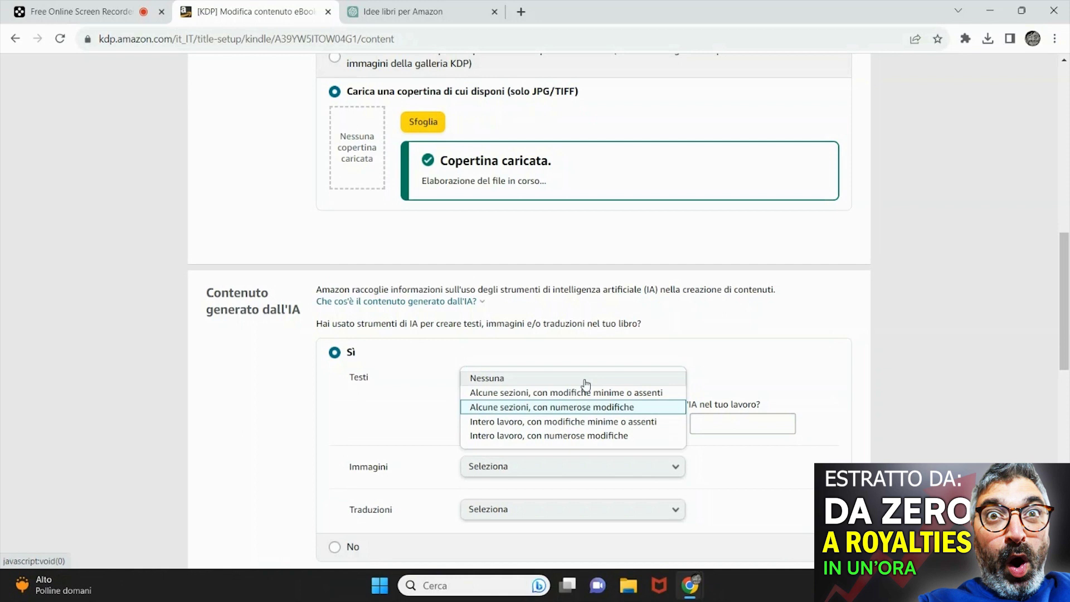
left_click(551, 406)
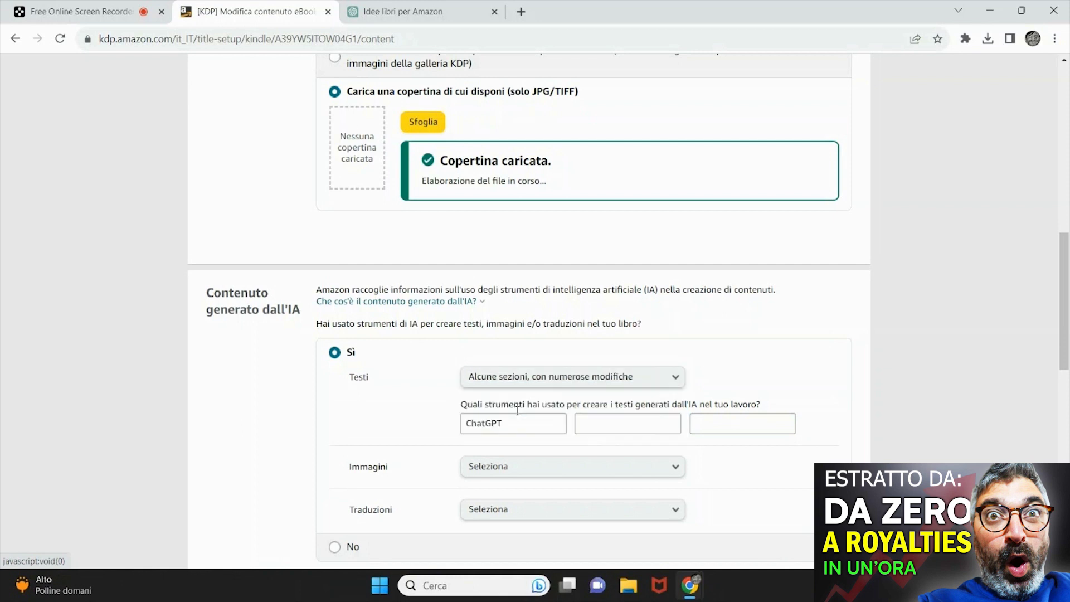
Step: Set both the images and translations entries of the AI-generated content declaration to "Nessuna"
scroll(411, 388, "down", 1)
left_click(525, 397)
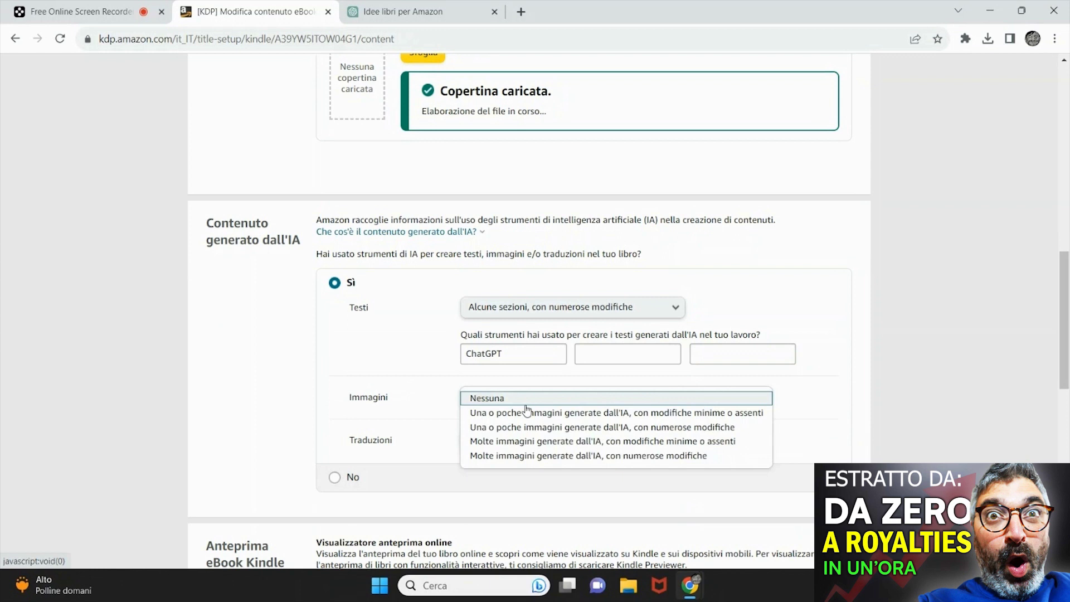
left_click(497, 450)
key("Down")
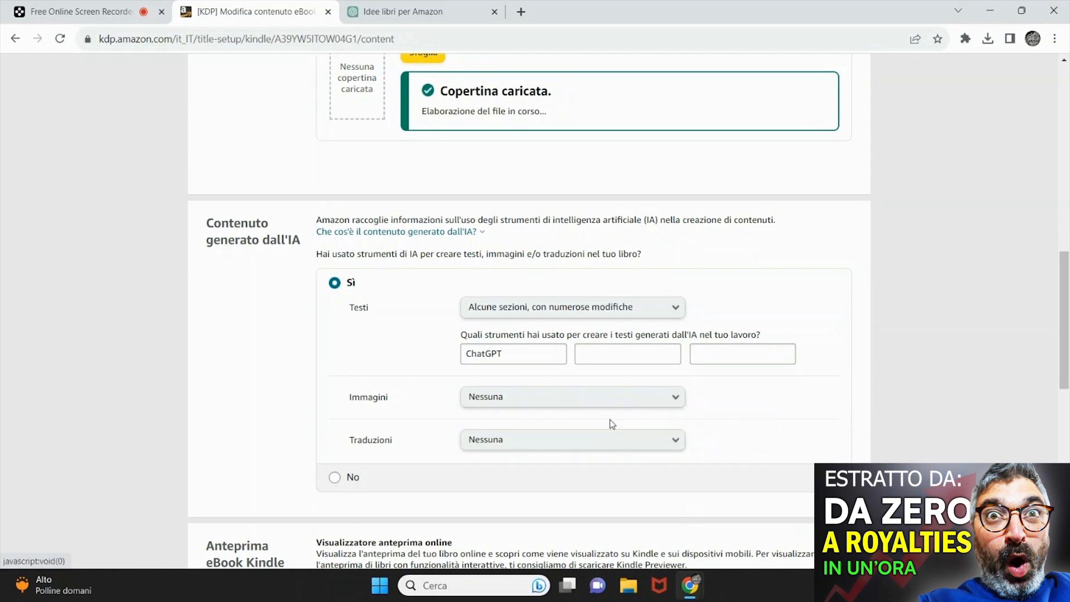
Step: Open the eBook in the online previewer, examine its pages from the cover to the start of Chapter 3, and leave the preview
scroll(609, 419, "down", 1)
scroll(611, 425, "down", 2)
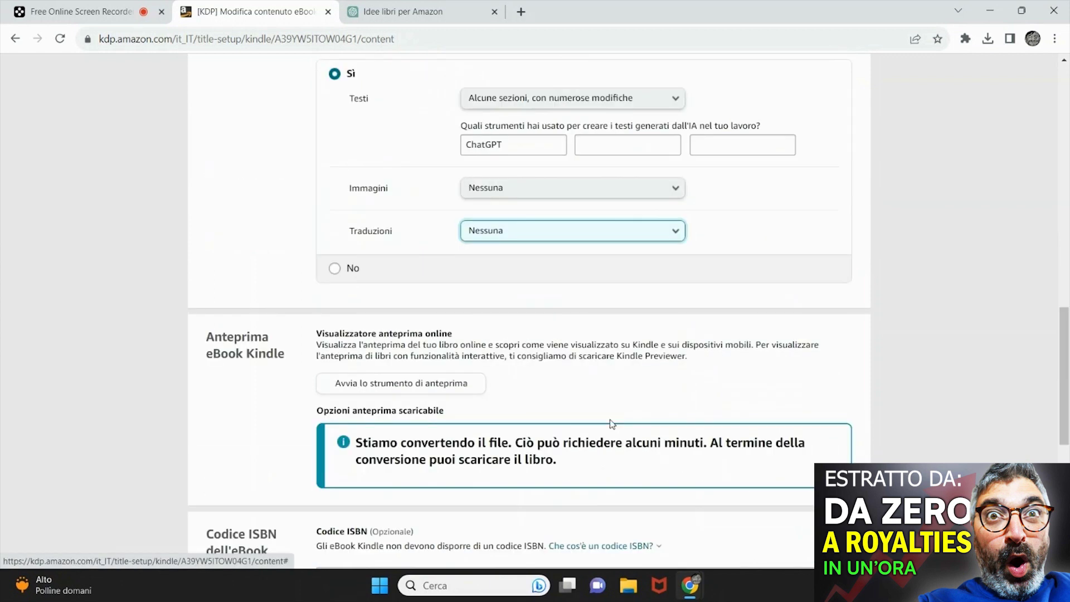
left_click(386, 390)
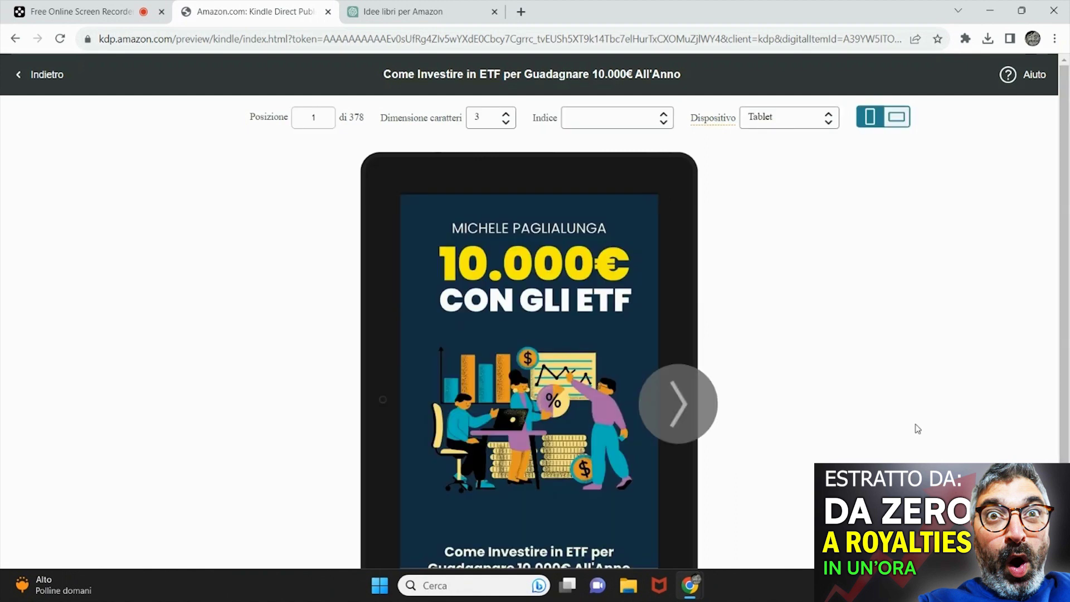
scroll(917, 428, "down", 1)
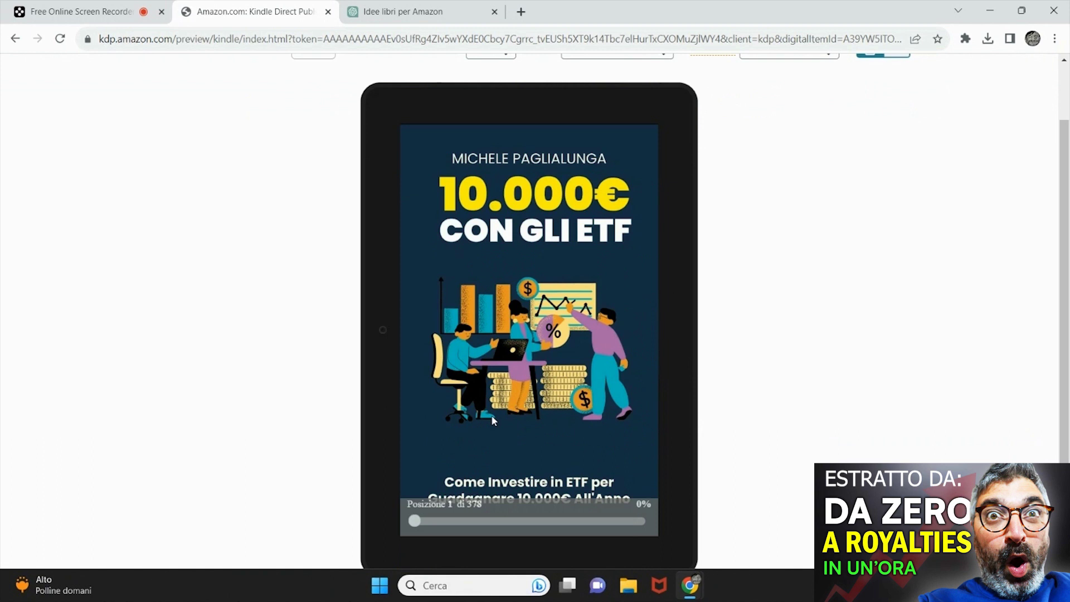
left_click(697, 328)
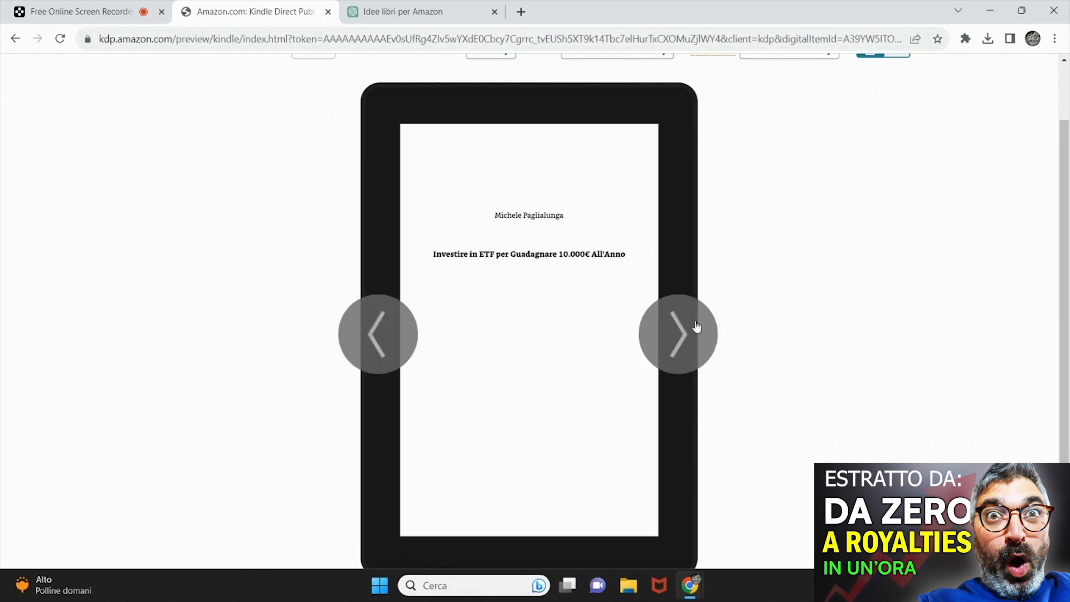
left_click(697, 327)
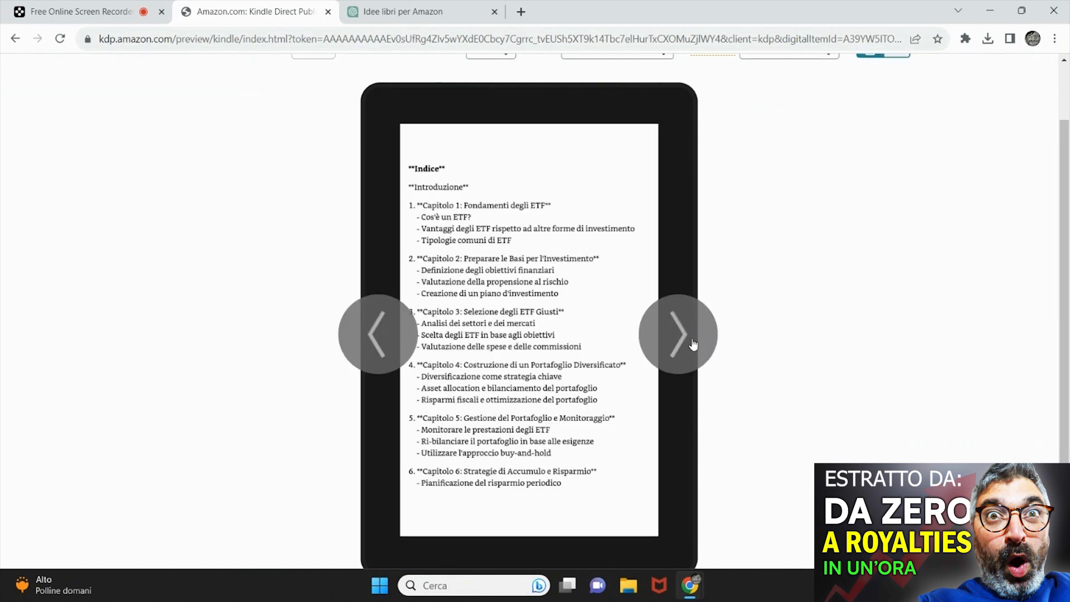
left_click(692, 344)
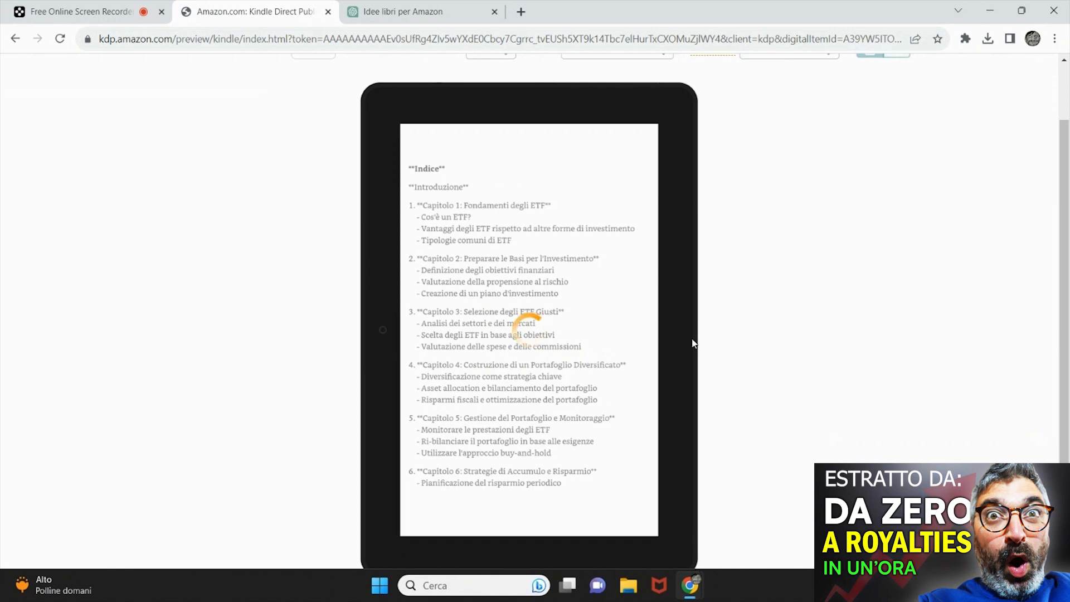
left_click(693, 344)
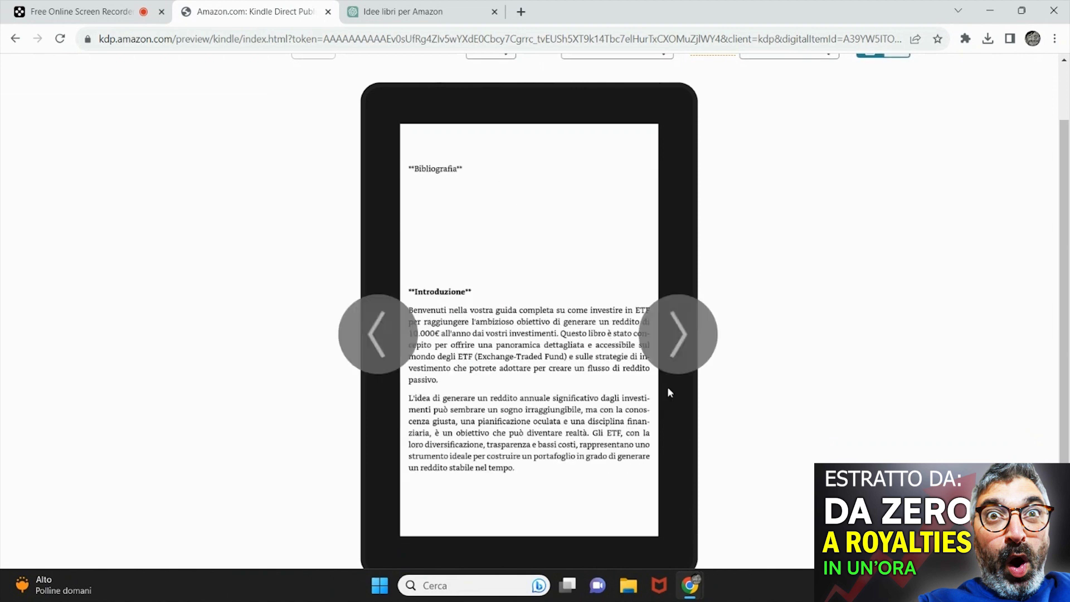
left_click(678, 362)
left_click(678, 362)
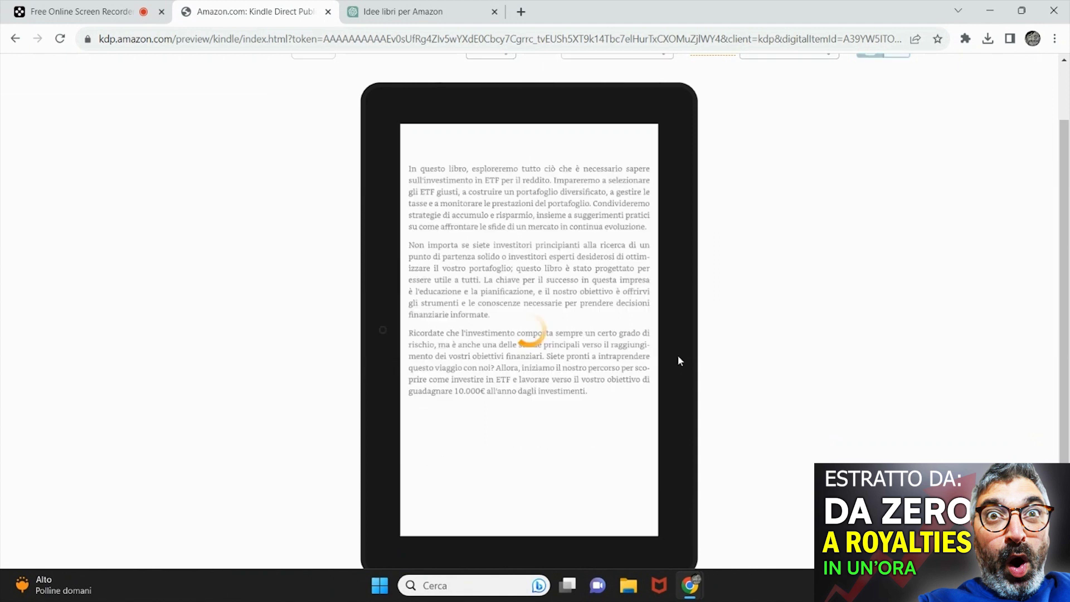
left_click(679, 360)
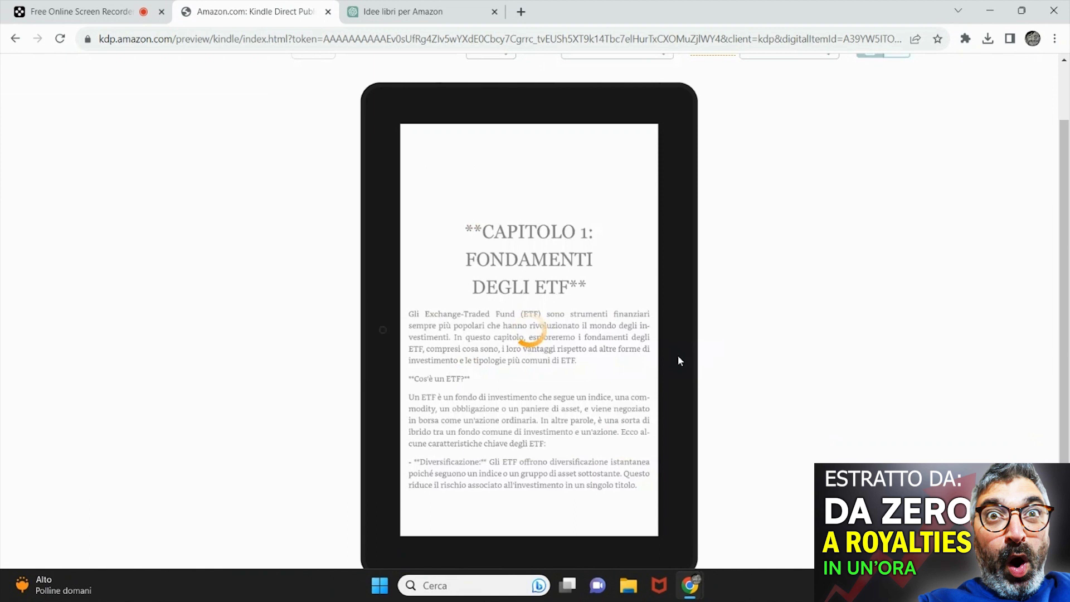
left_click(679, 361)
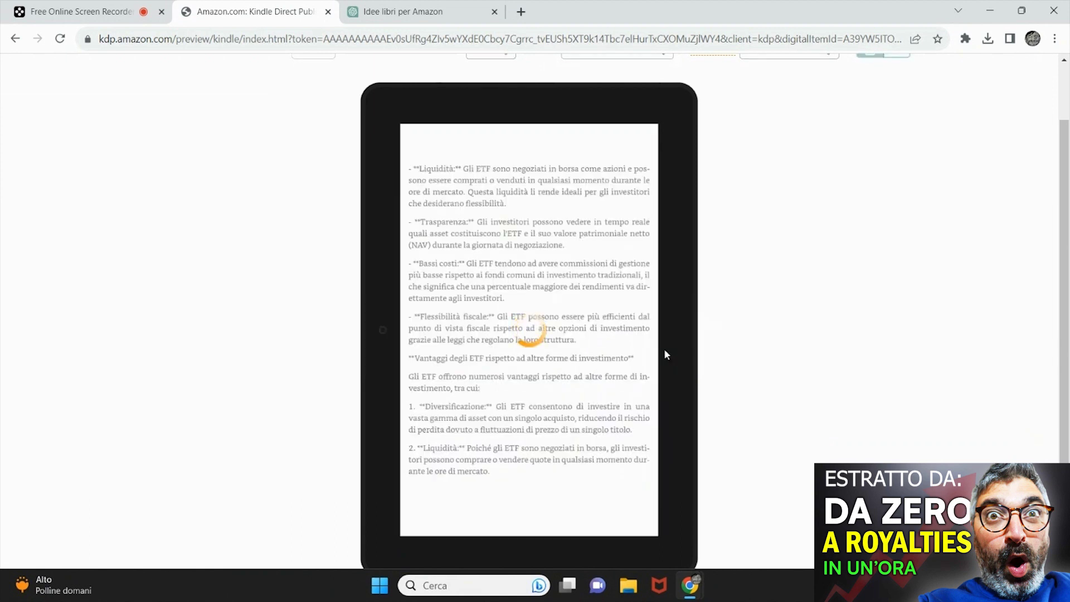
left_click(664, 349)
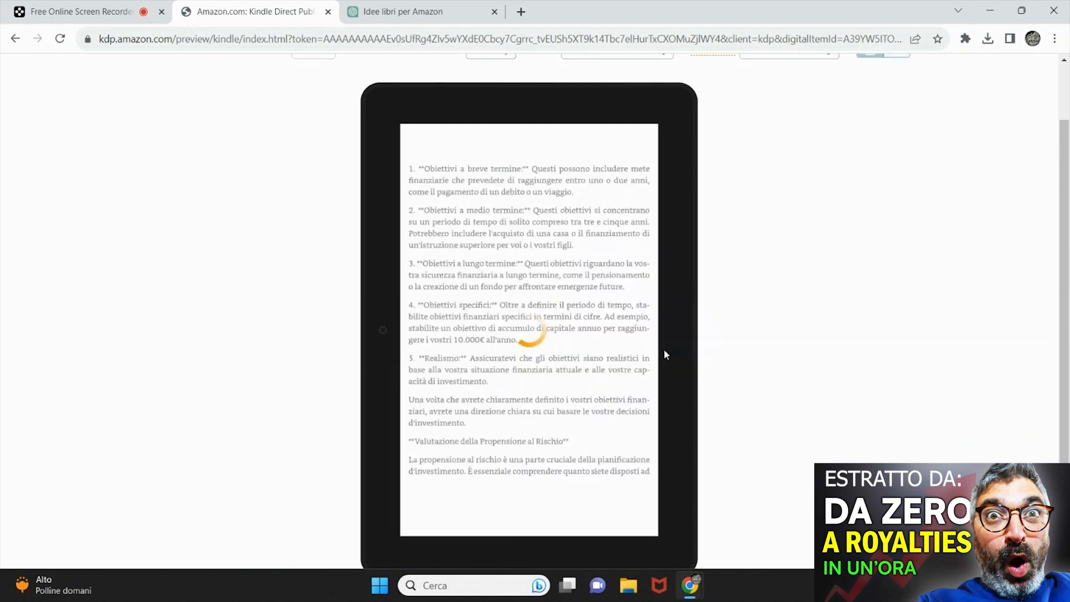
left_click(665, 355)
left_click(665, 355)
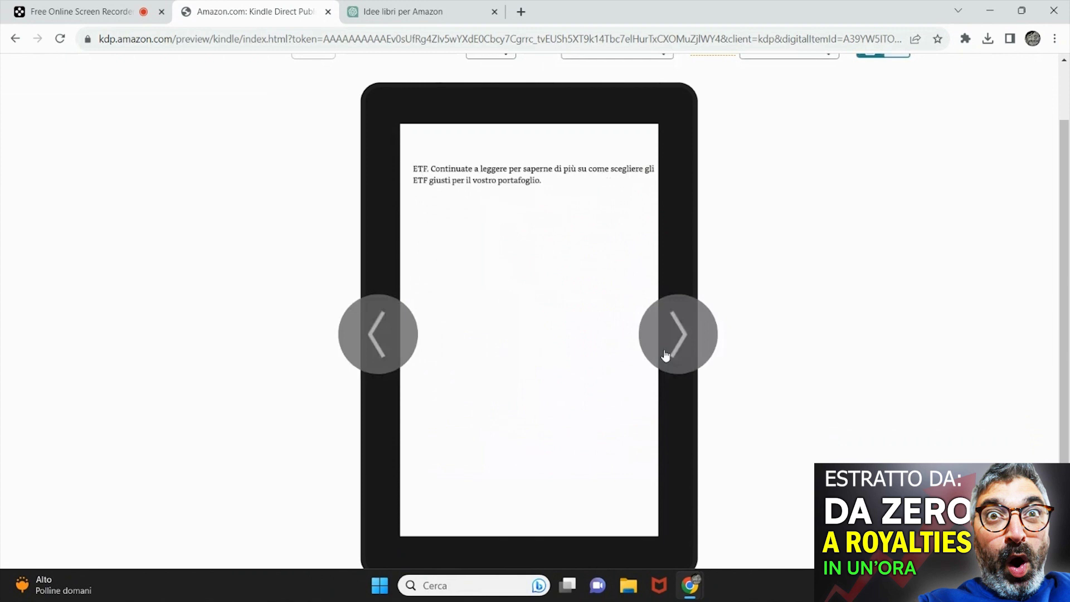
left_click(665, 355)
scroll(701, 362, "up", 2)
scroll(701, 363, "down", 2)
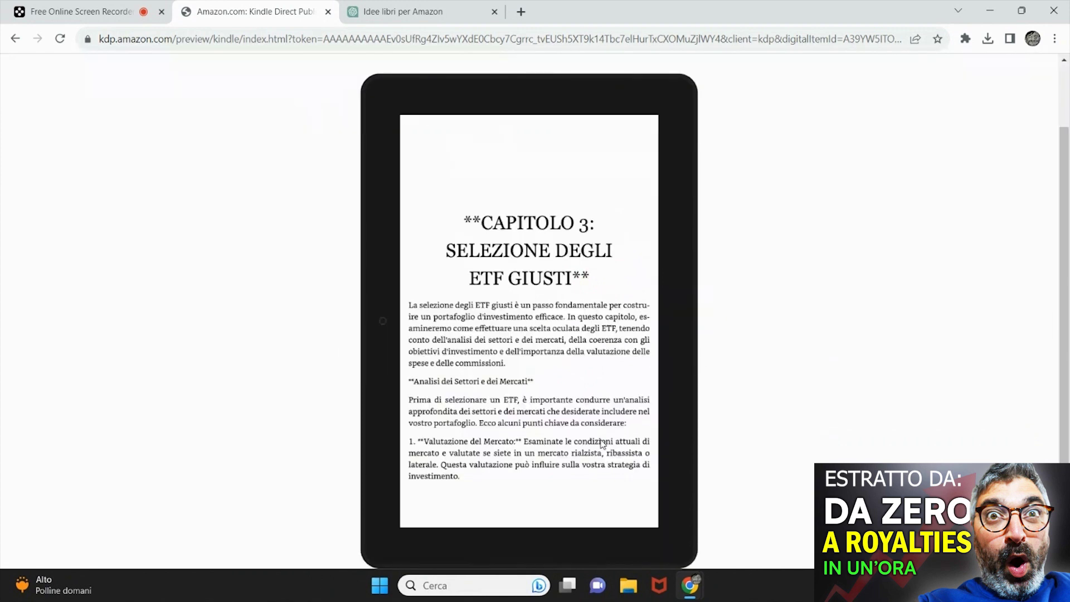
scroll(768, 301, "up", 2)
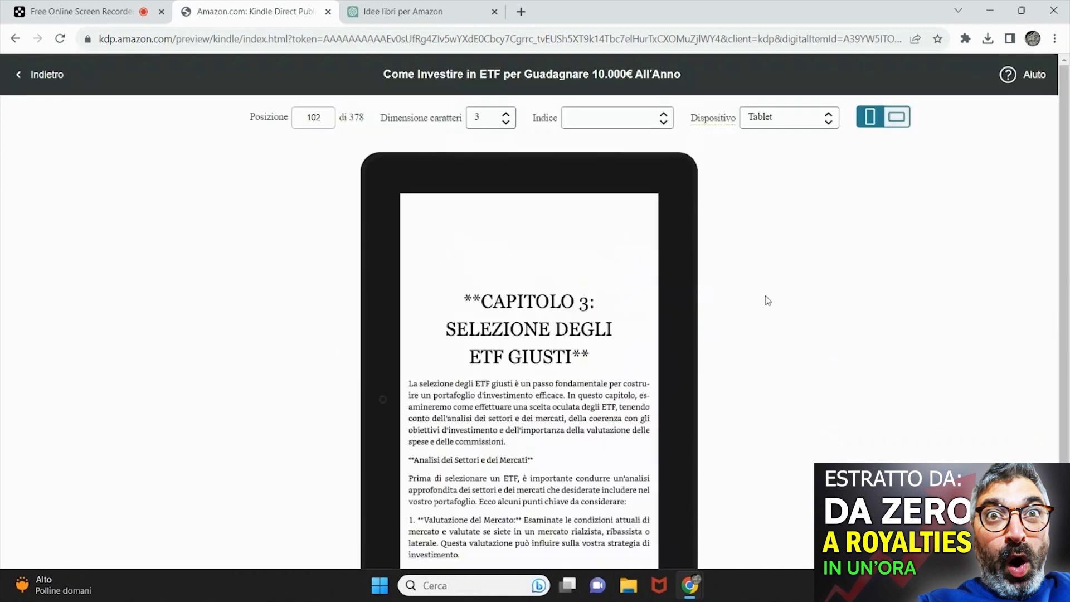
left_click(41, 78)
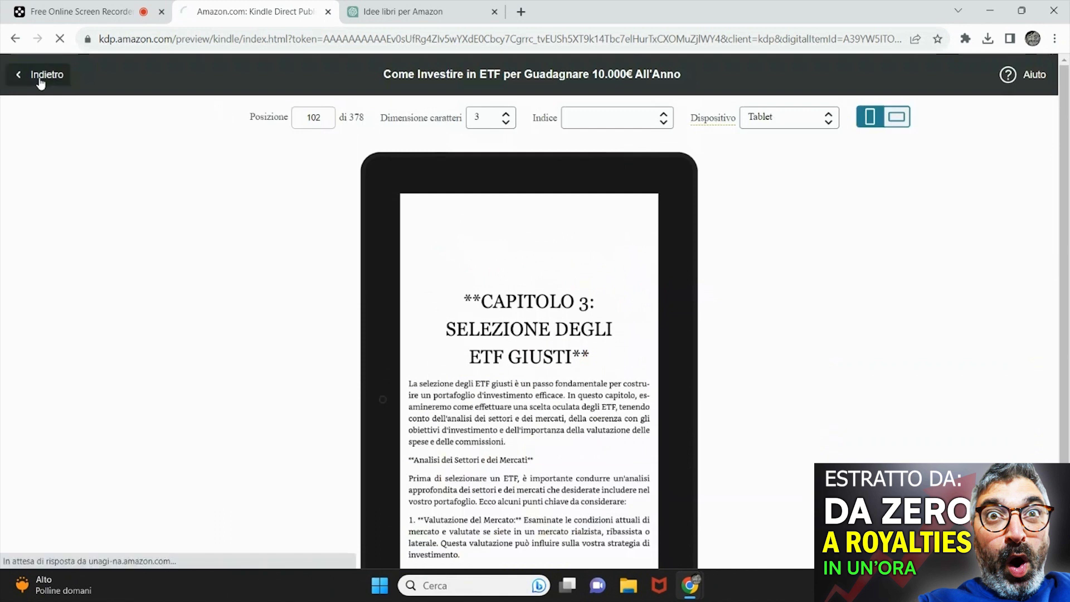
mouse_move(680, 322)
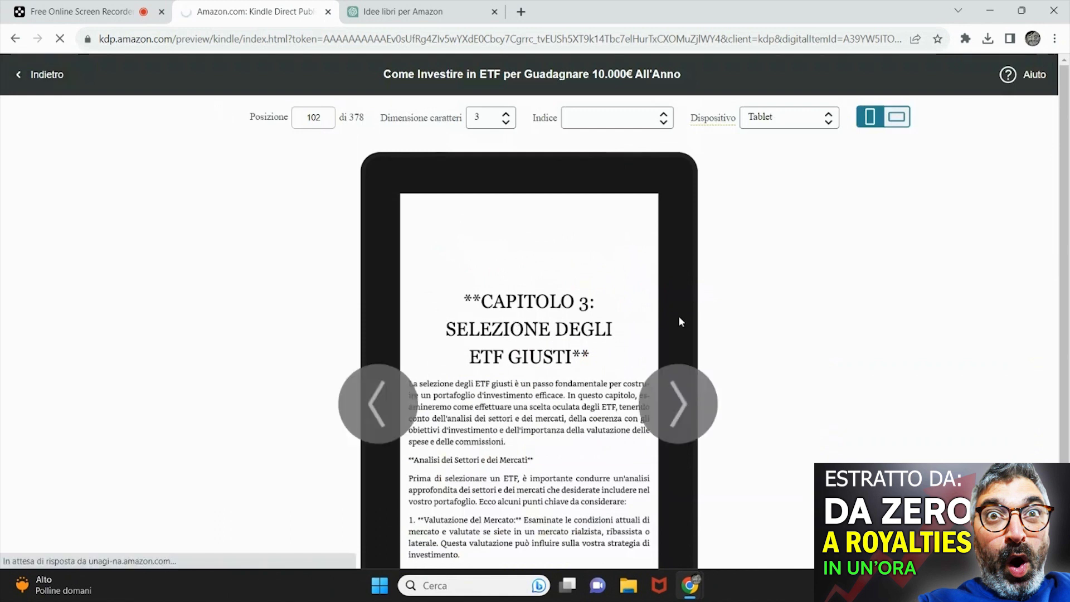